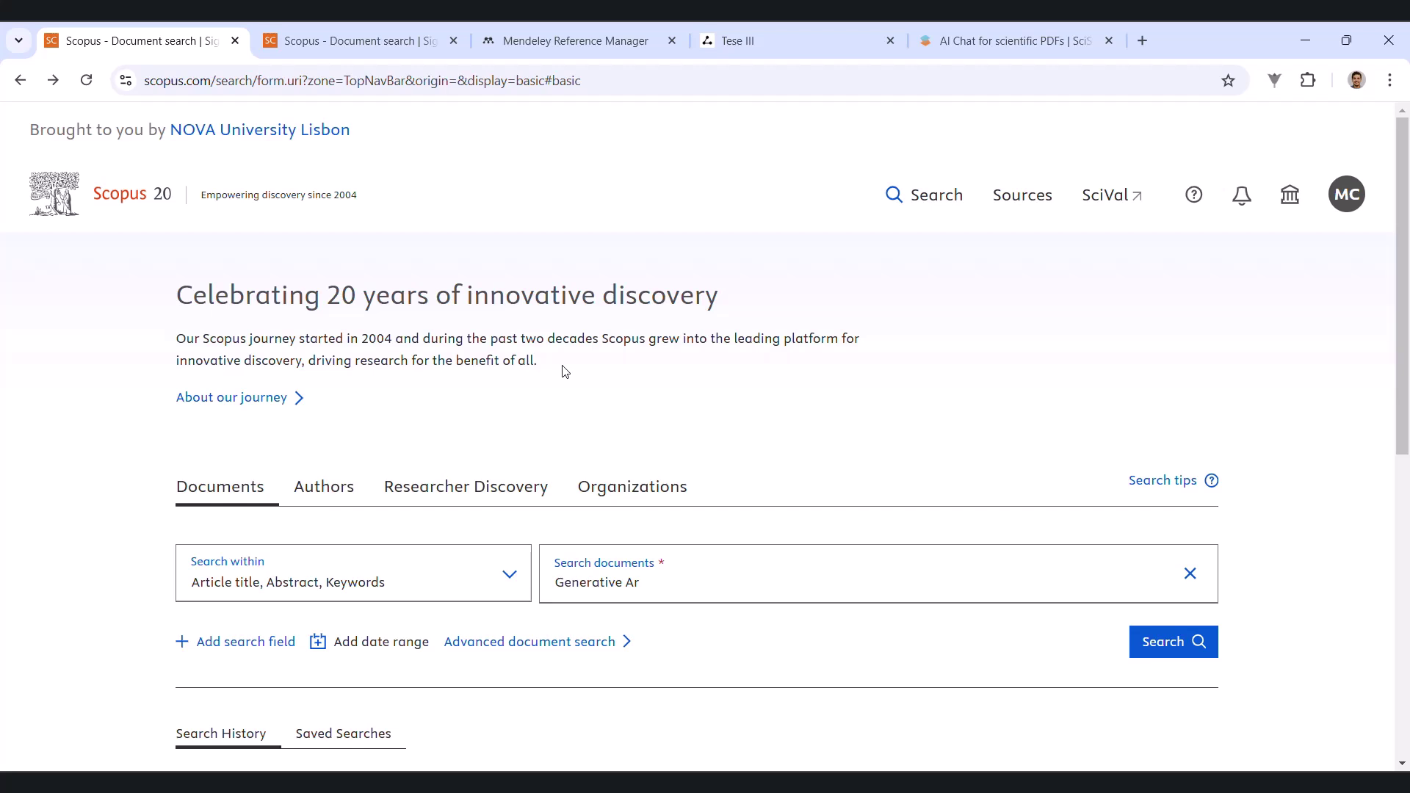
scroll(573, 395, down, 1)
scroll(555, 410, up, 1)
scroll(718, 415, down, 1)
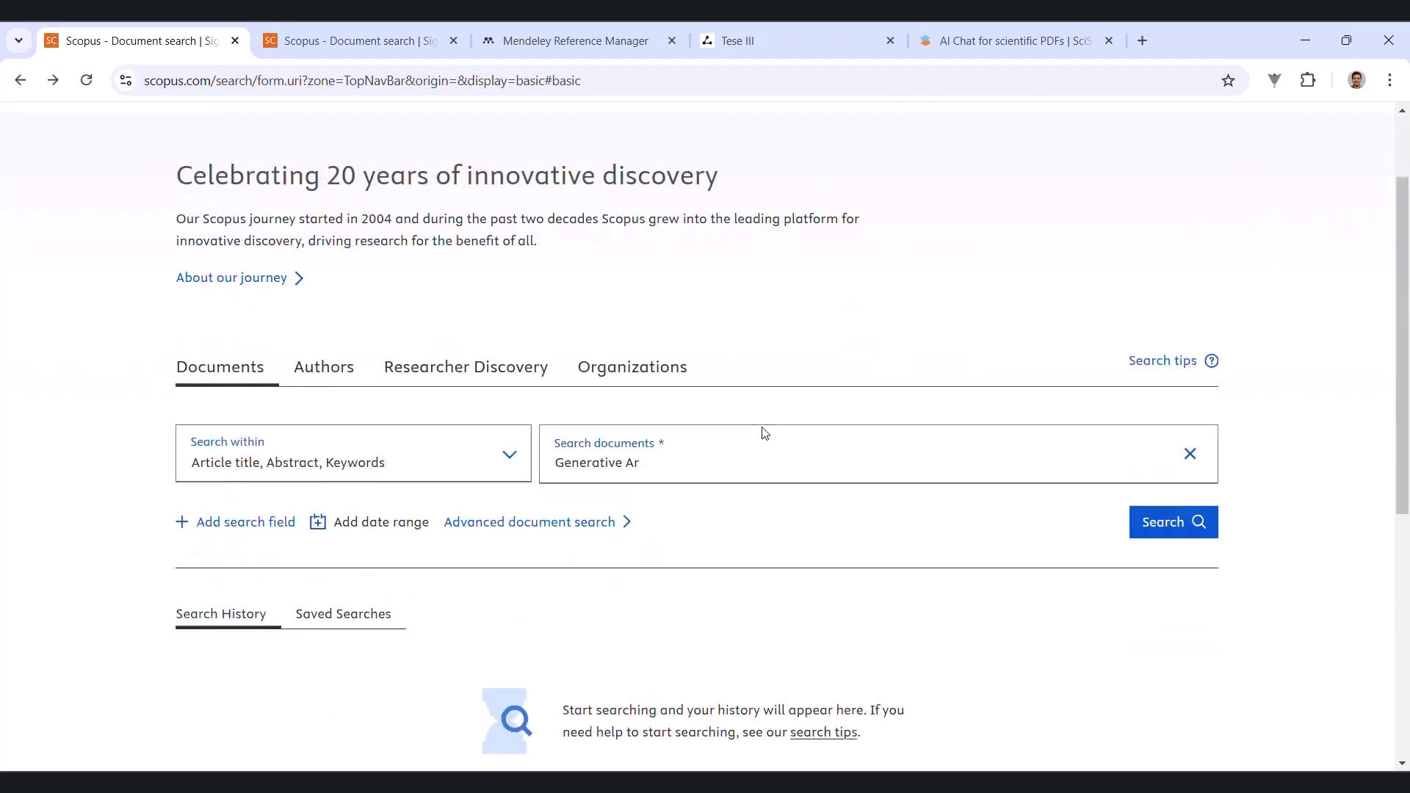
Correct the query to 'Generative Artificial Intelligence Risk Management Framework' and run it, returning 39 documents.
click(675, 432)
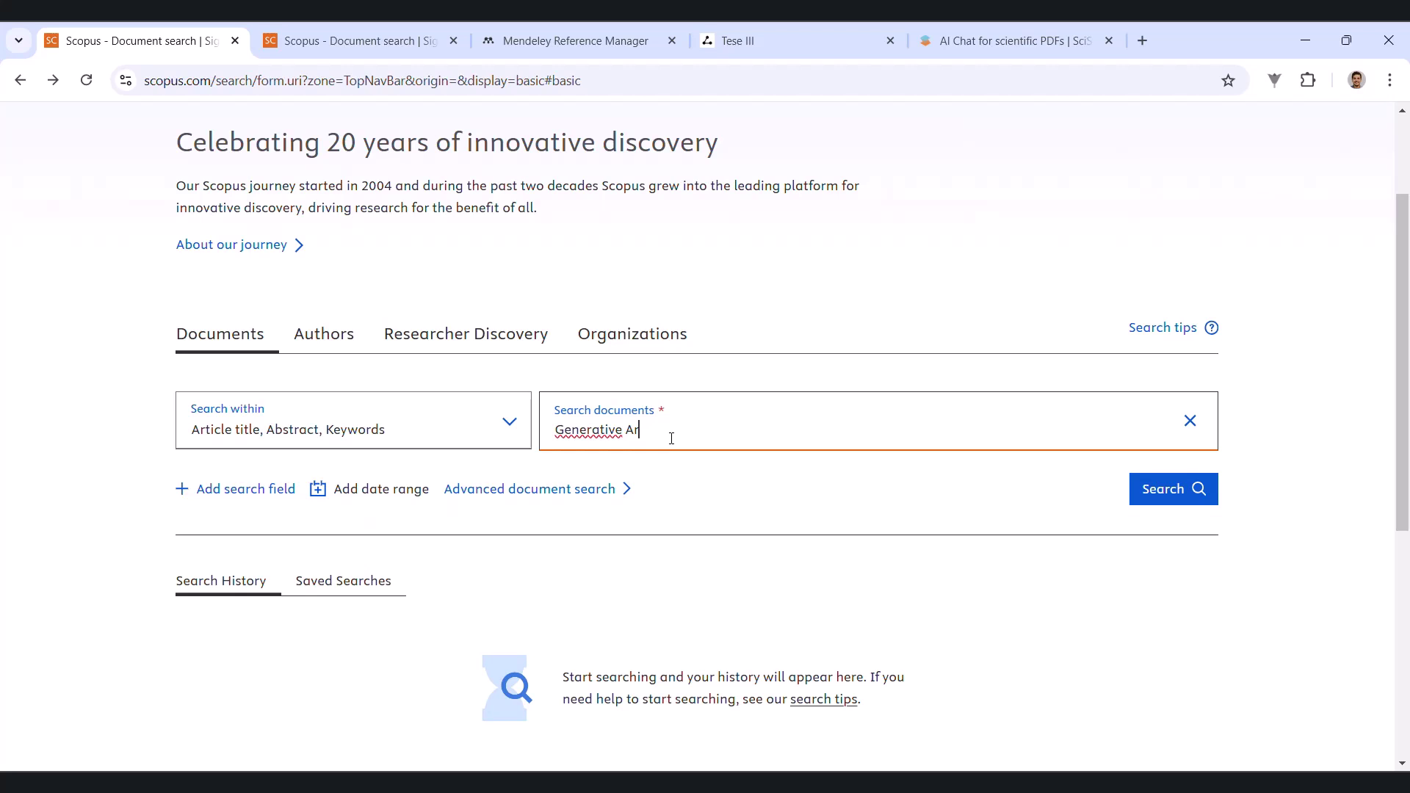
key(BackSpace)
key(BackSpace)
key(BackSpace)
text(Artificial Intelligence )
text(Risk Management Fram)
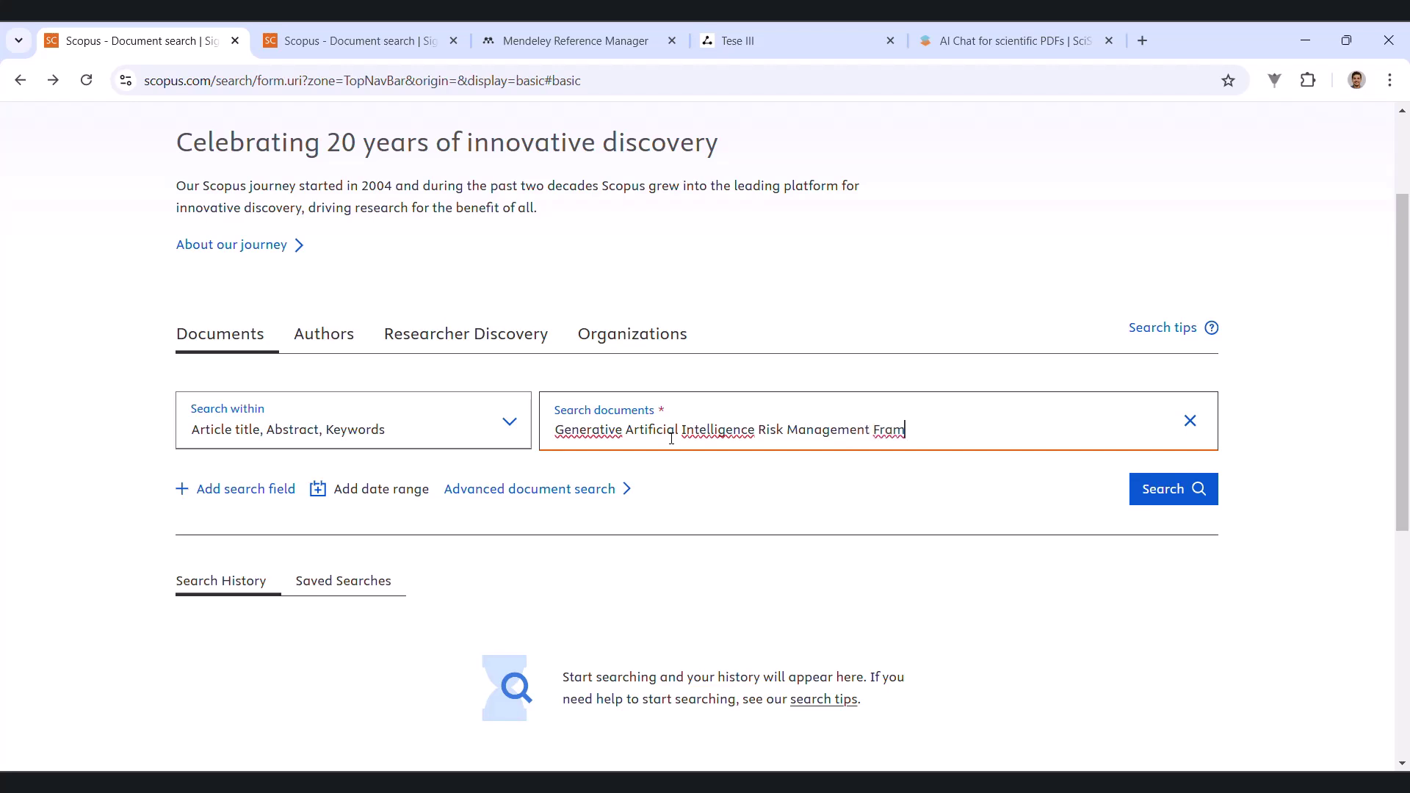
text(ework)
click(1188, 500)
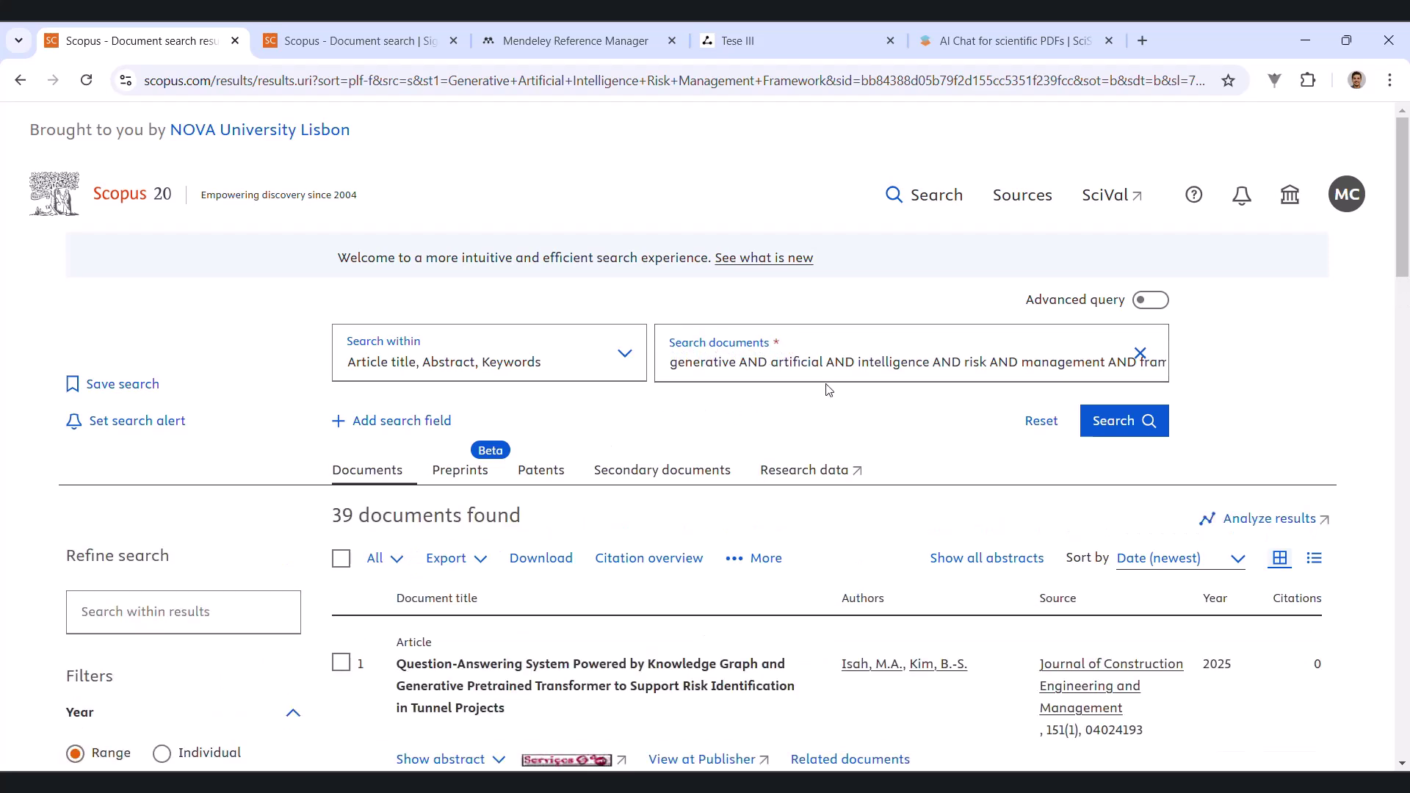
scroll(780, 381, down, 1)
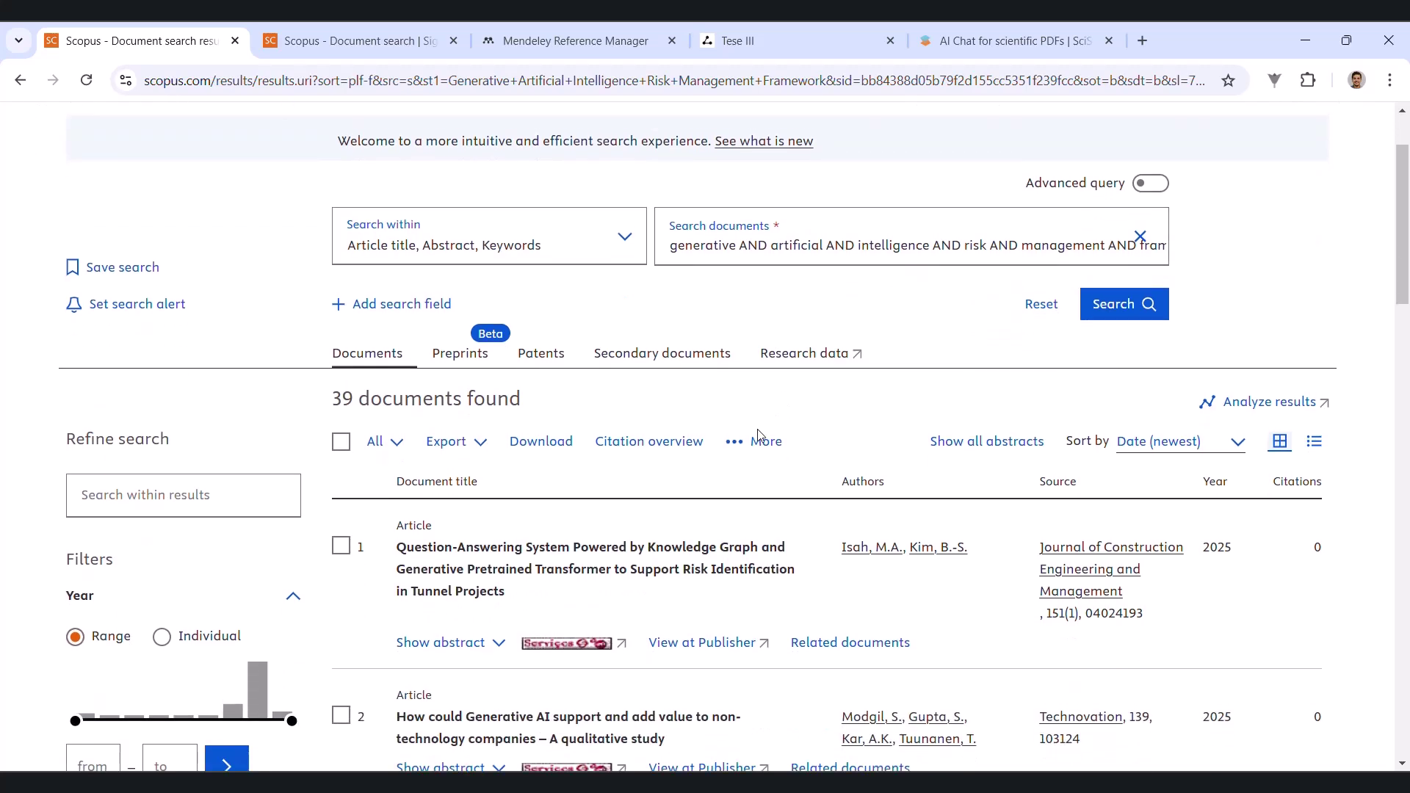
scroll(763, 436, down, 1)
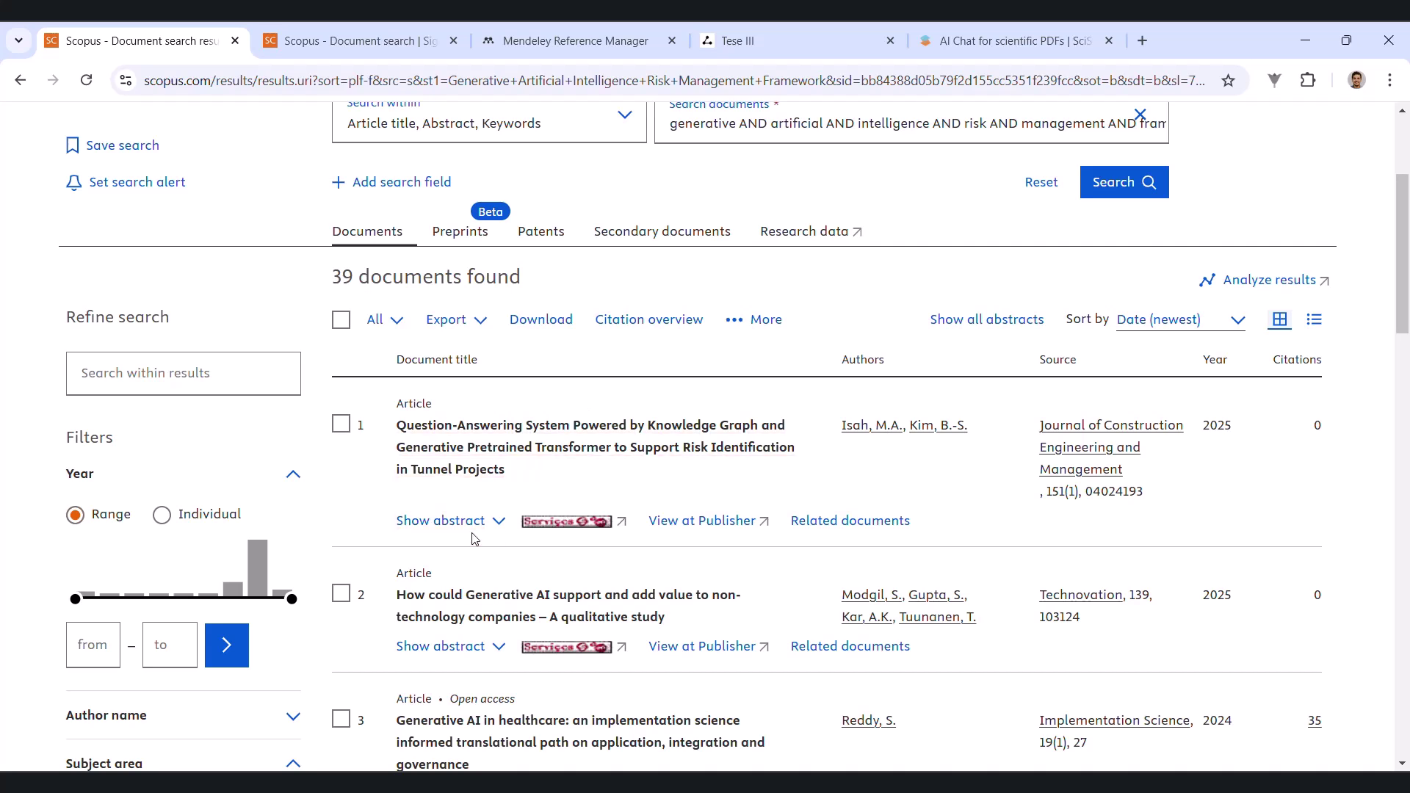
scroll(474, 530, down, 1)
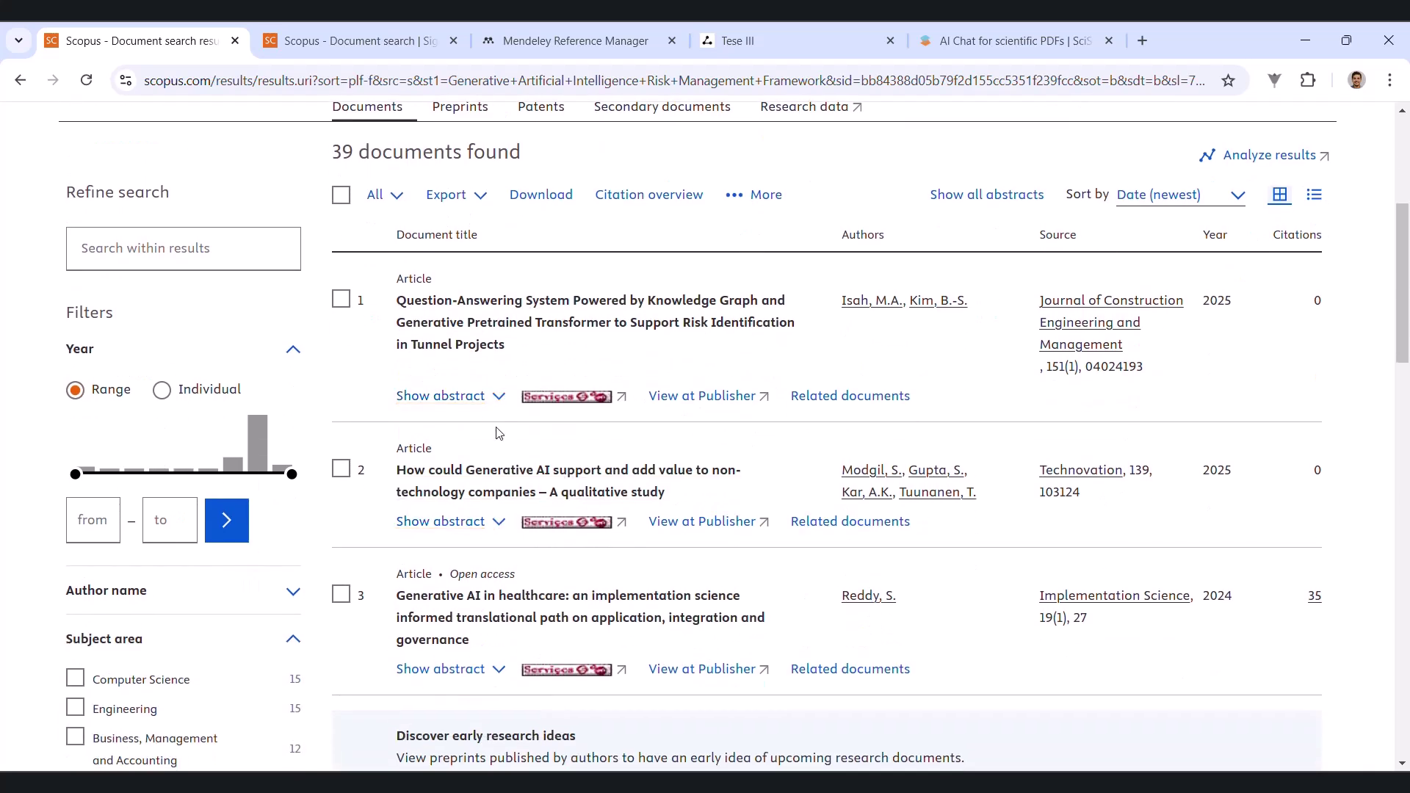
Expand the abstract of the first of the 39 results.
click(486, 399)
Expand the abstracts of all 39 results via 'Show all abstracts'.
click(1001, 198)
scroll(839, 564, down, 1)
scroll(839, 563, up, 1)
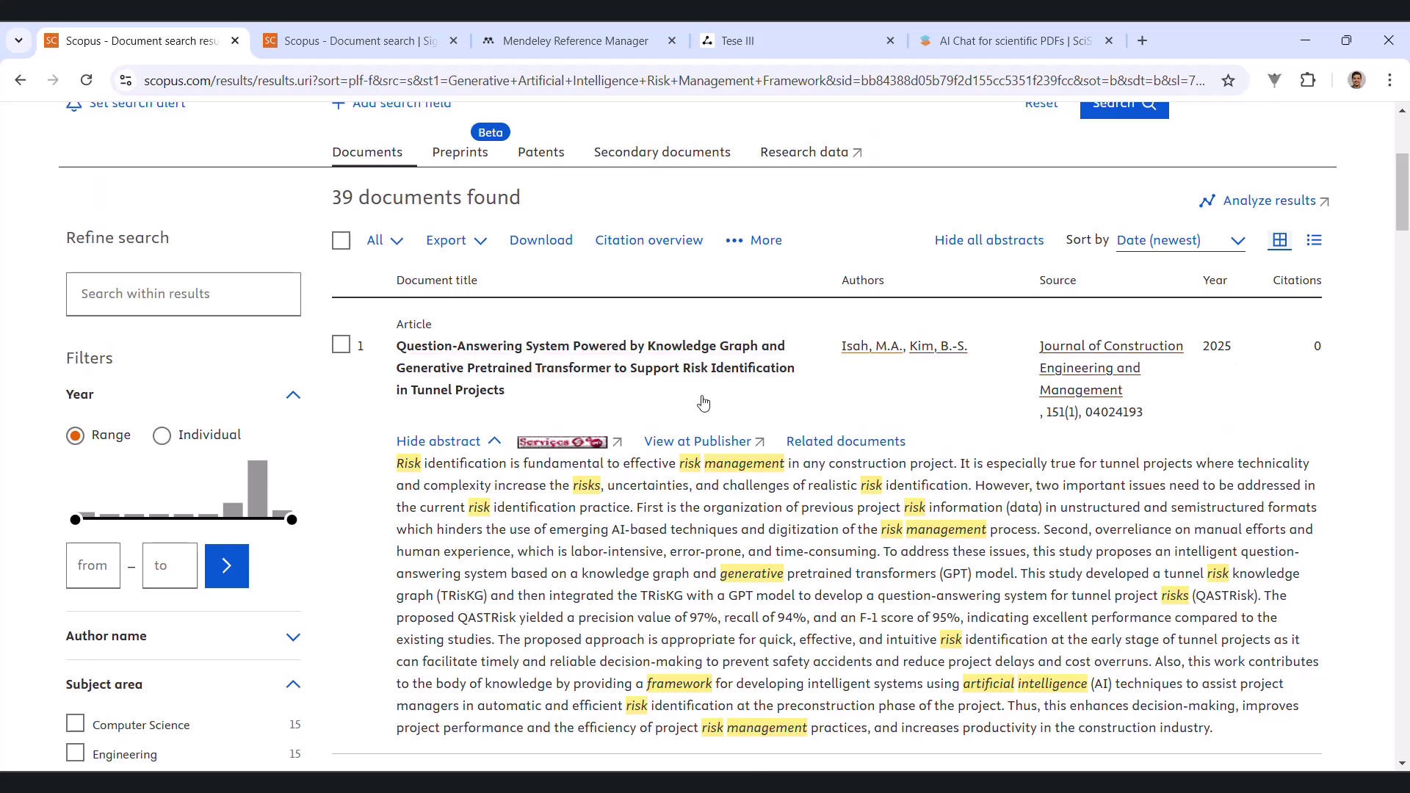
scroll(666, 409, down, 1)
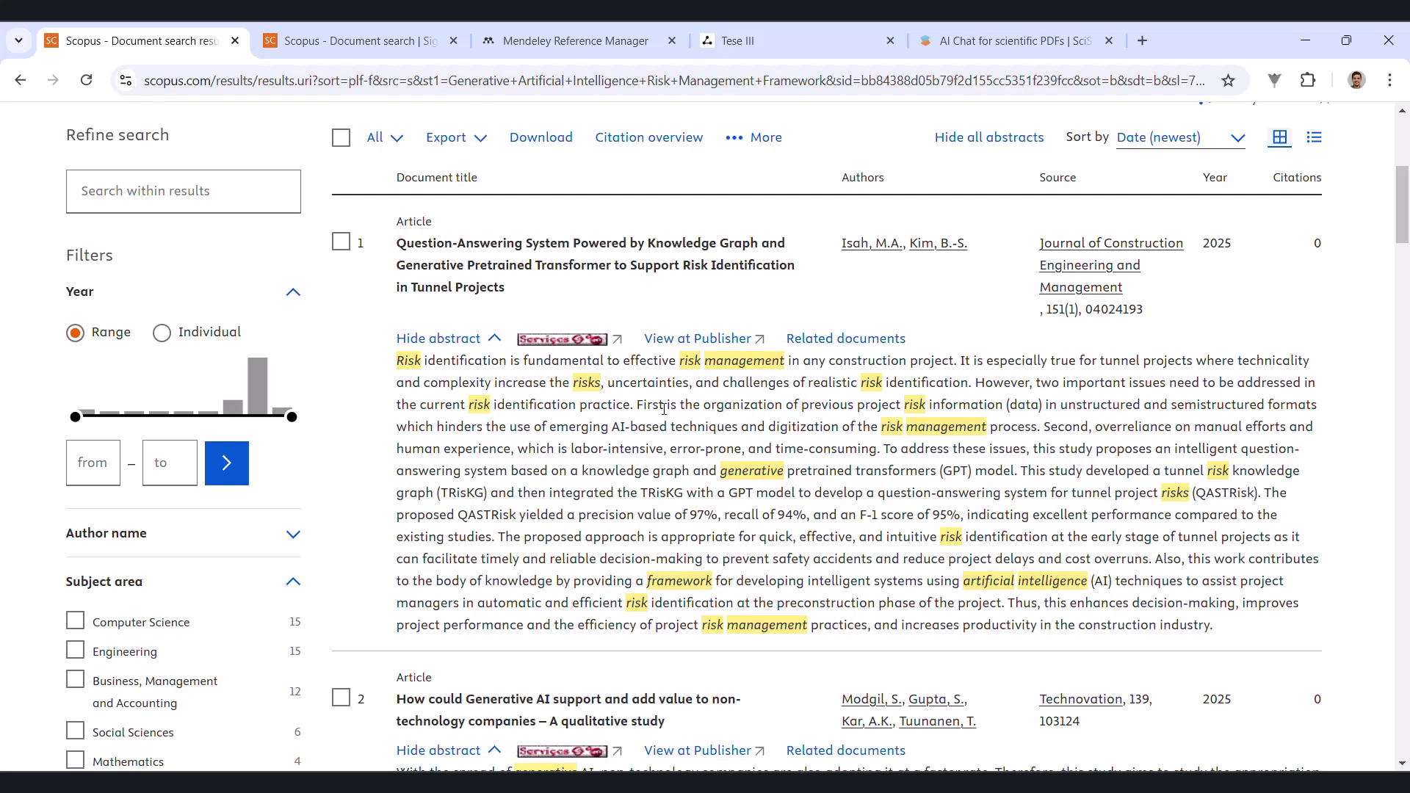
scroll(664, 410, down, 2)
scroll(663, 409, up, 2)
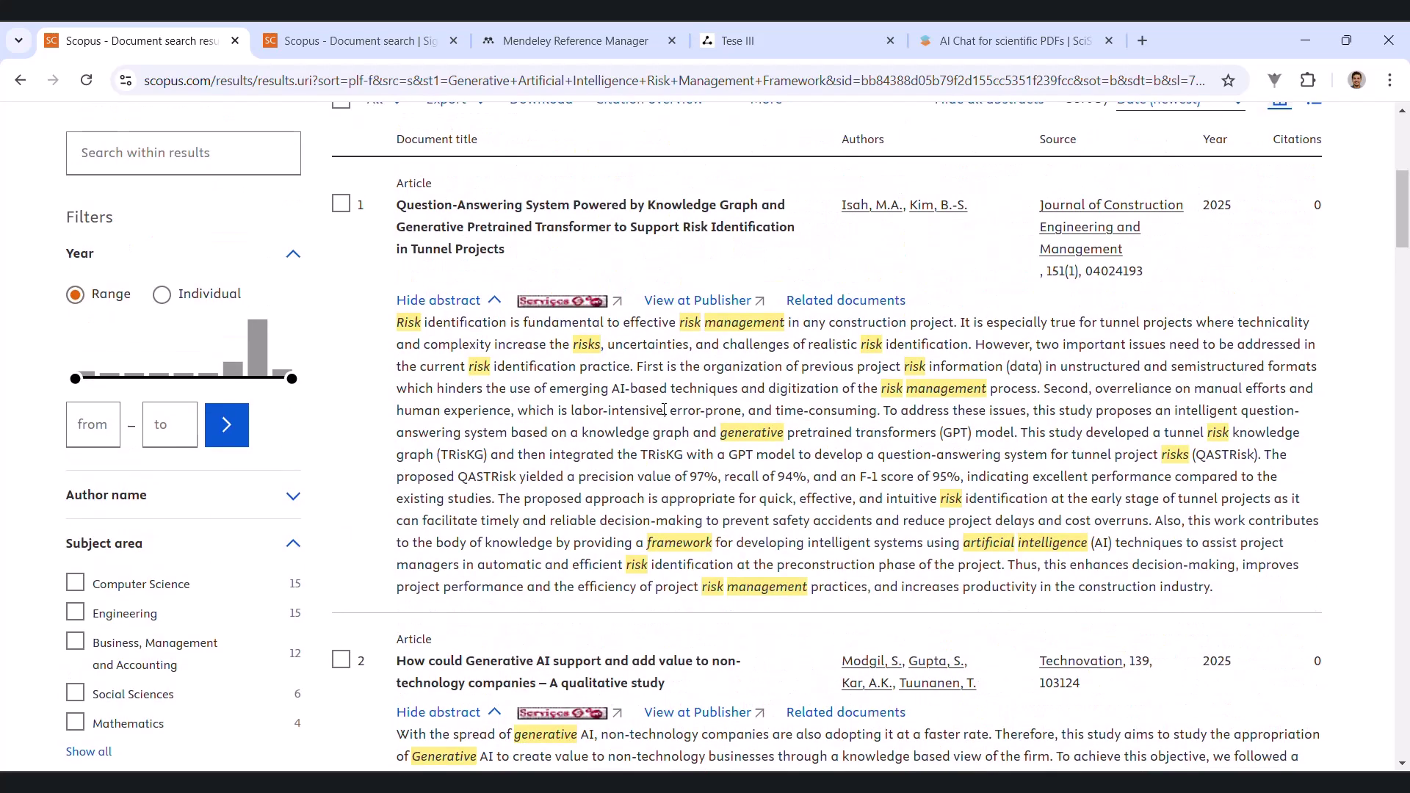
scroll(664, 410, down, 1)
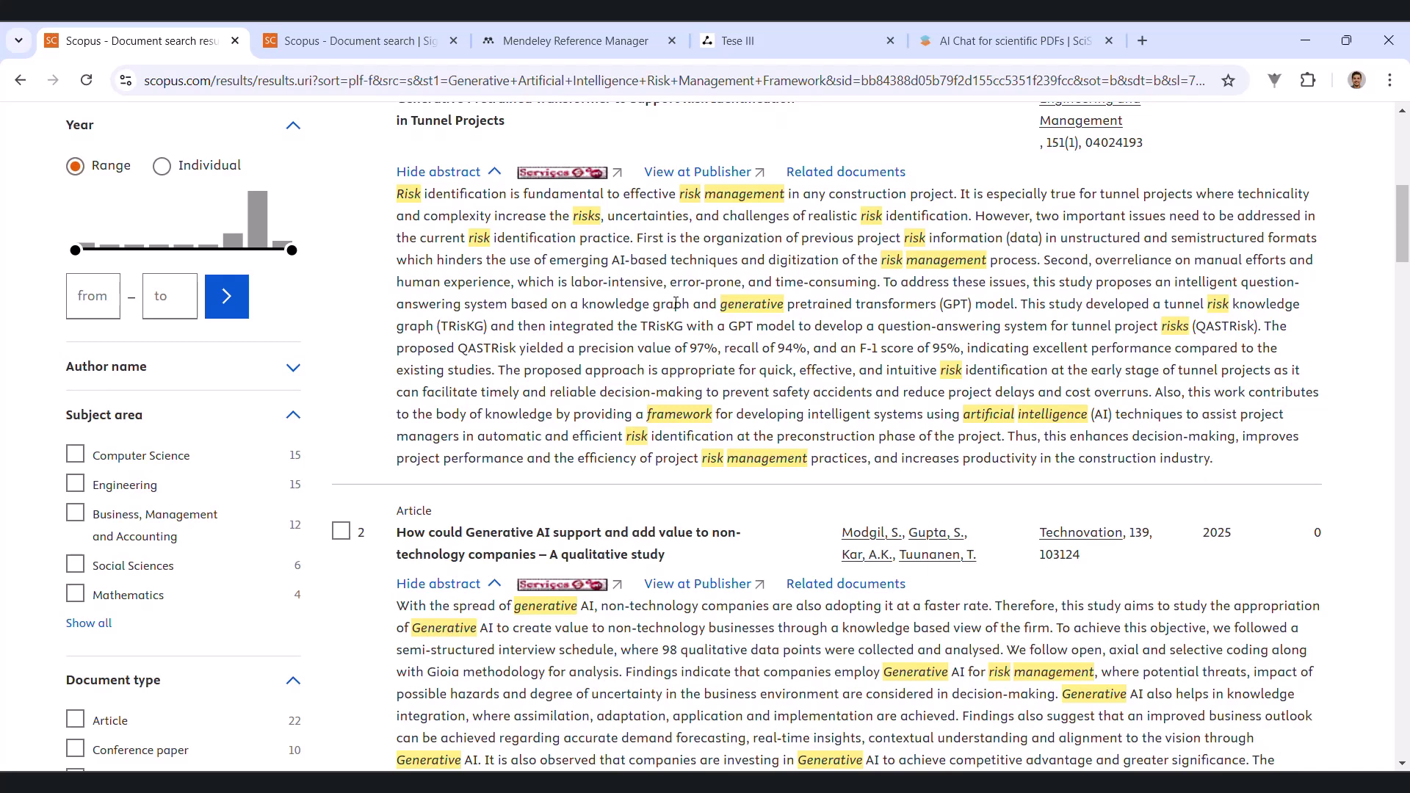
scroll(676, 303, up, 1)
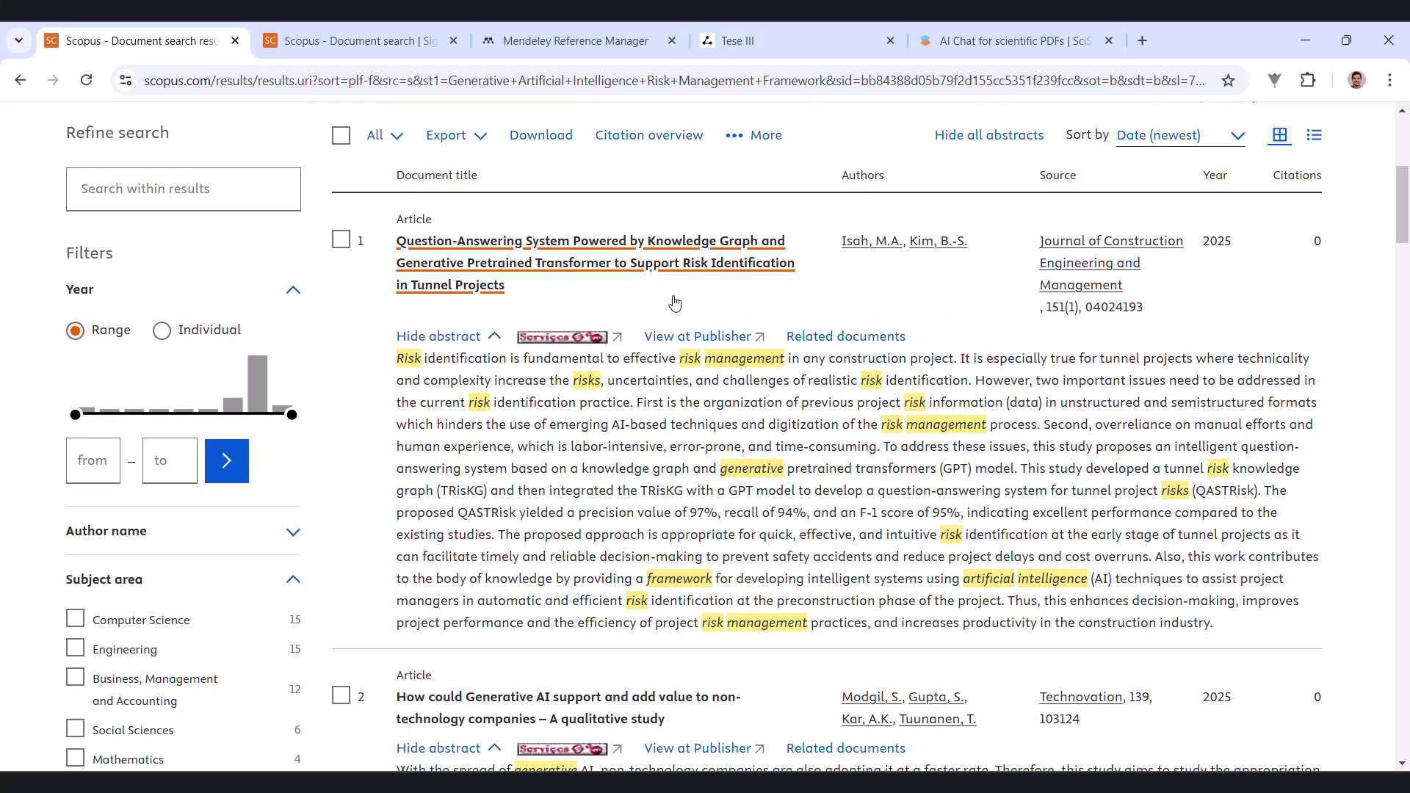
scroll(675, 303, up, 1)
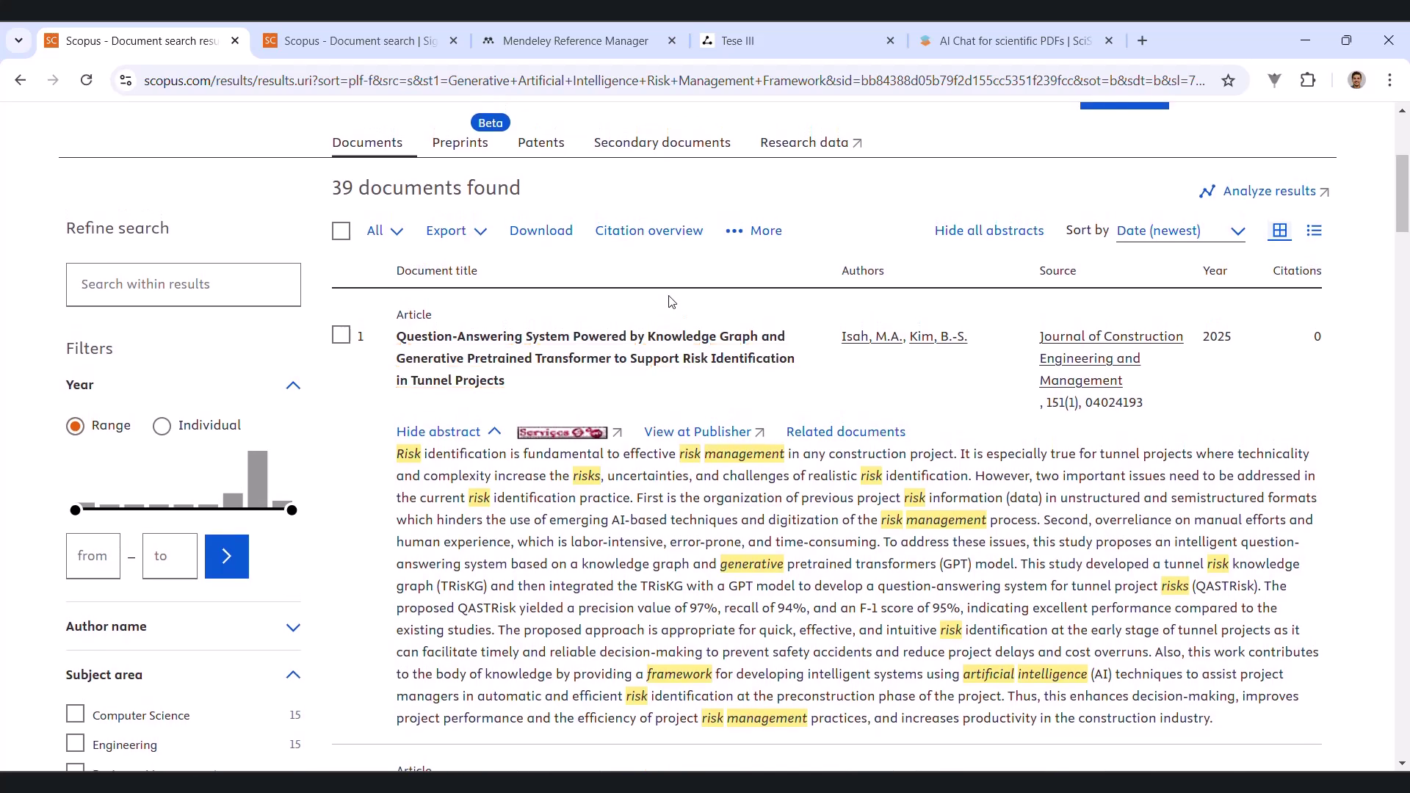
scroll(669, 302, up, 1)
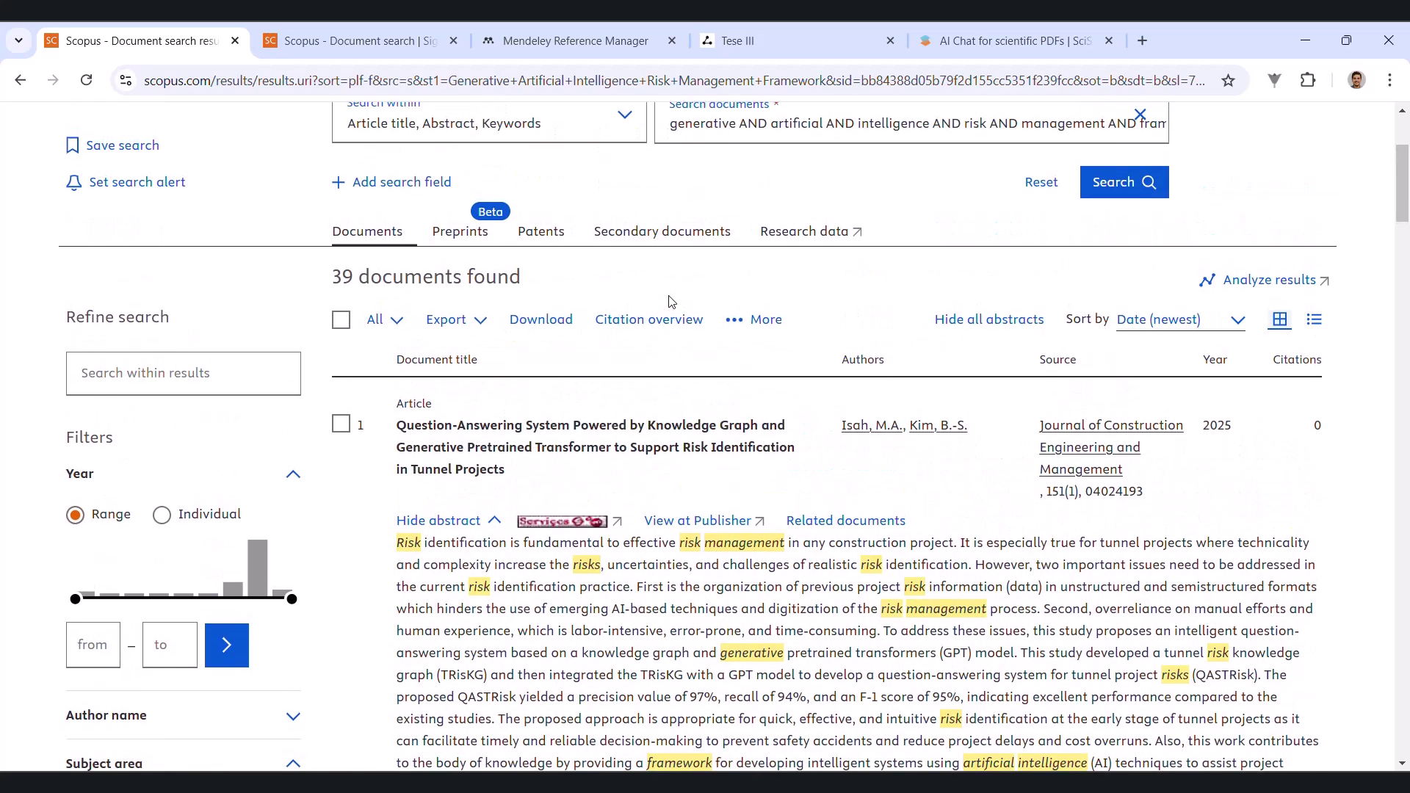
scroll(669, 302, up, 1)
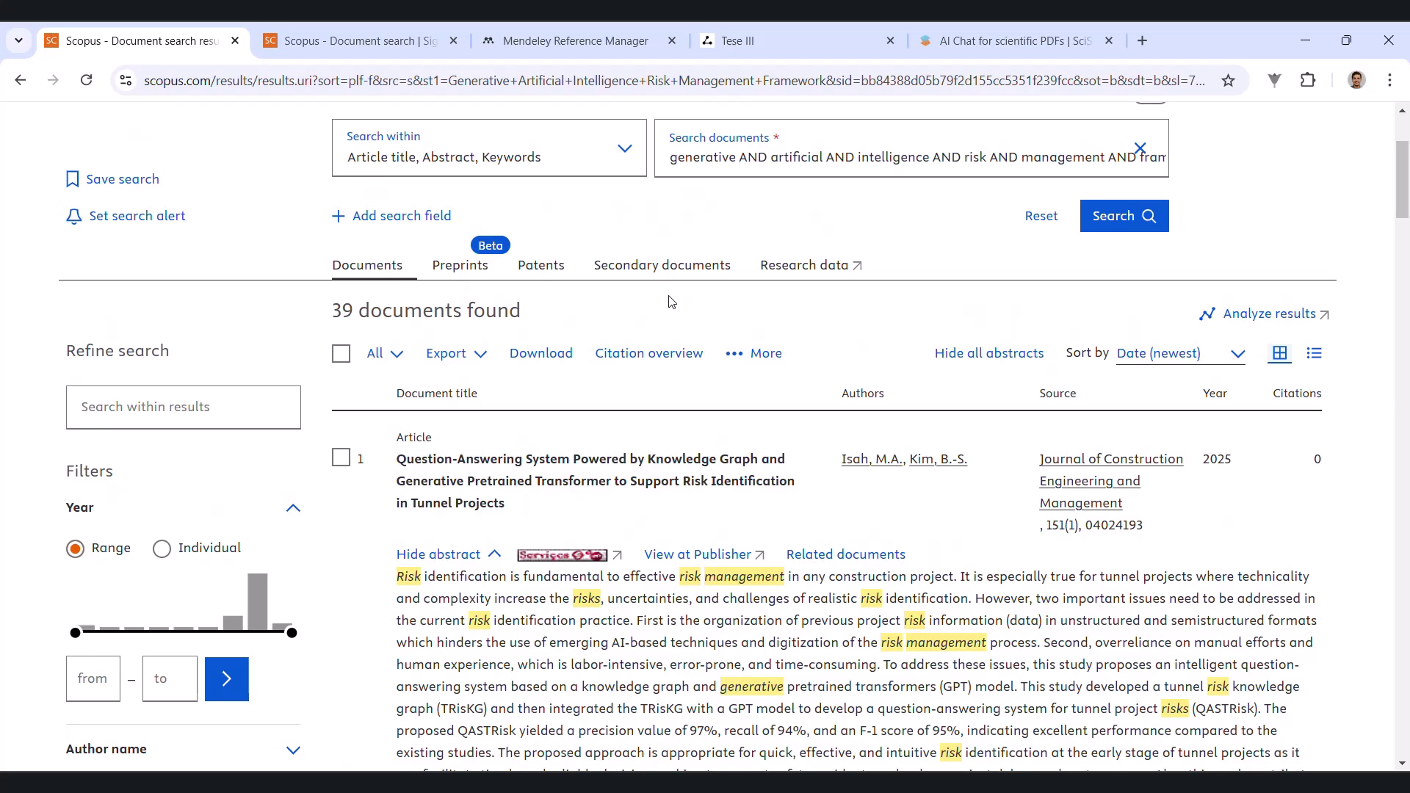
scroll(669, 302, down, 1)
scroll(668, 301, down, 2)
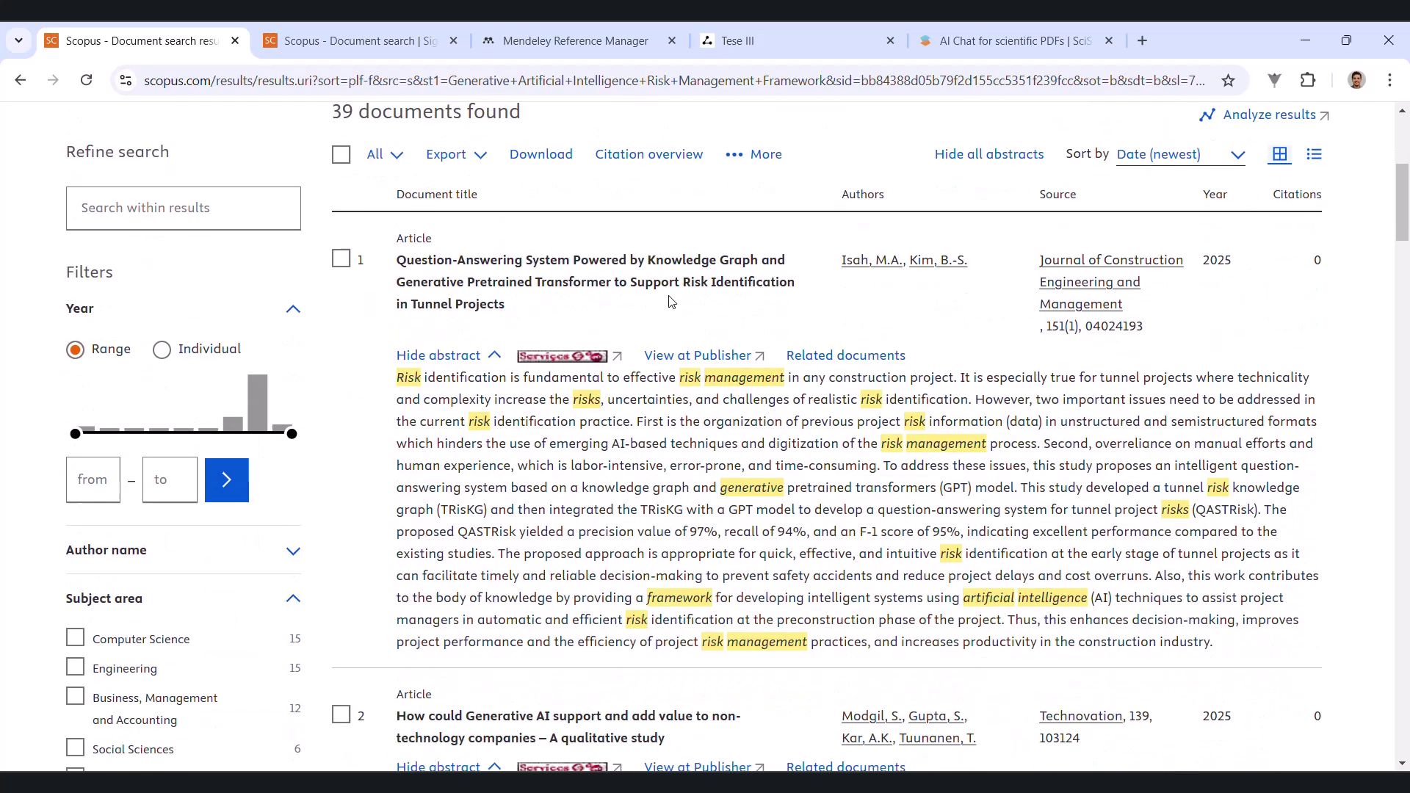
scroll(668, 301, down, 2)
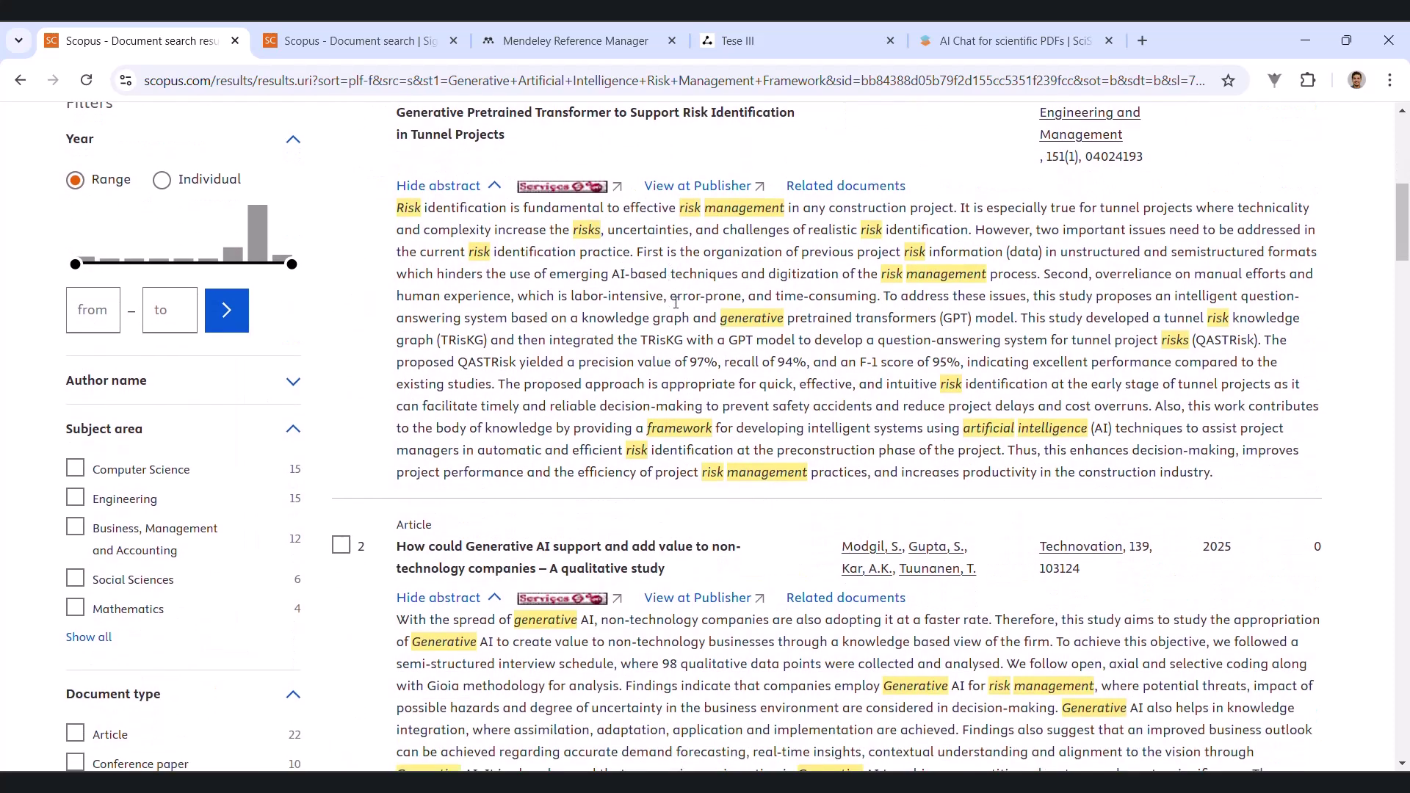
scroll(675, 300, up, 2)
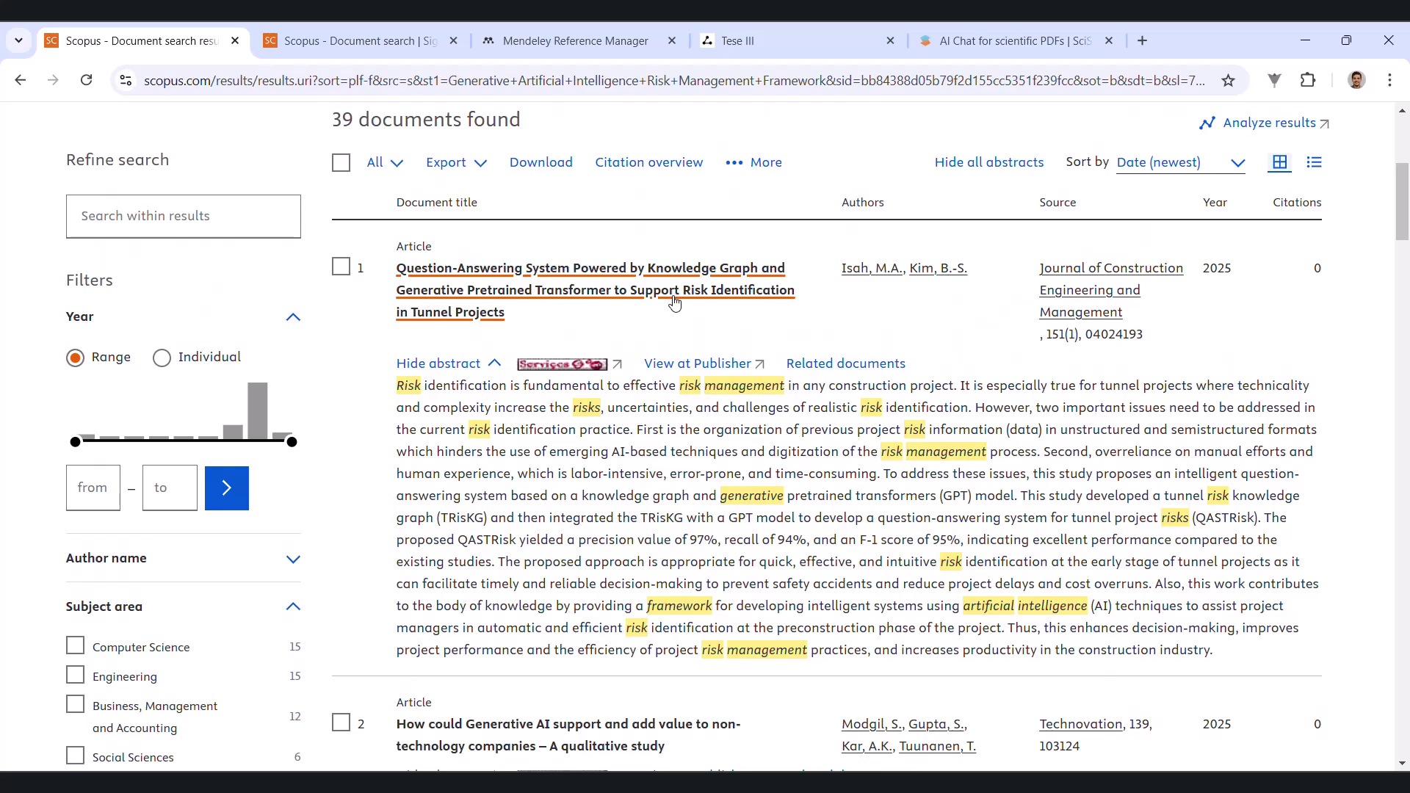
scroll(676, 303, down, 3)
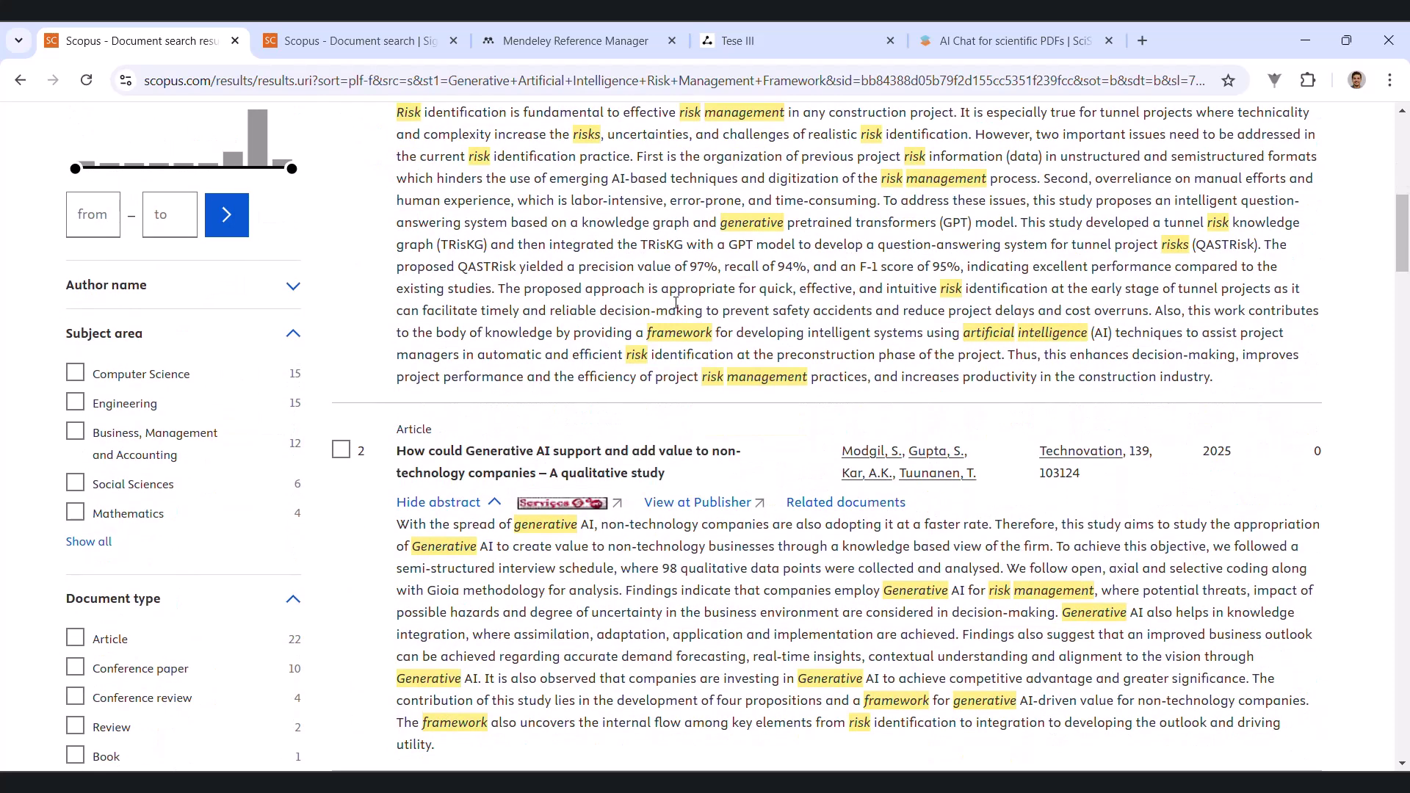
scroll(676, 303, down, 2)
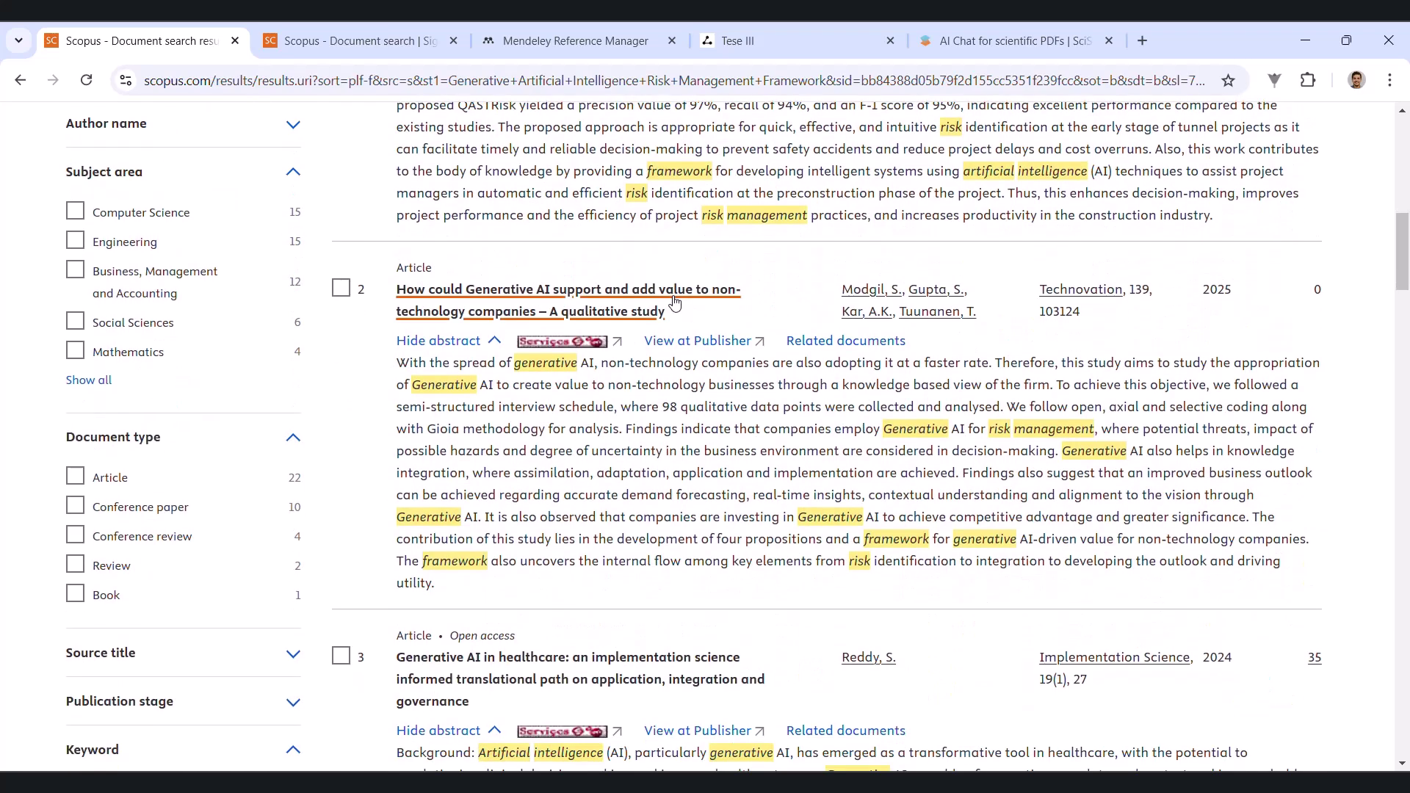
scroll(676, 303, down, 1)
scroll(675, 304, down, 1)
scroll(676, 303, down, 3)
scroll(676, 303, down, 3)
scroll(676, 303, up, 1)
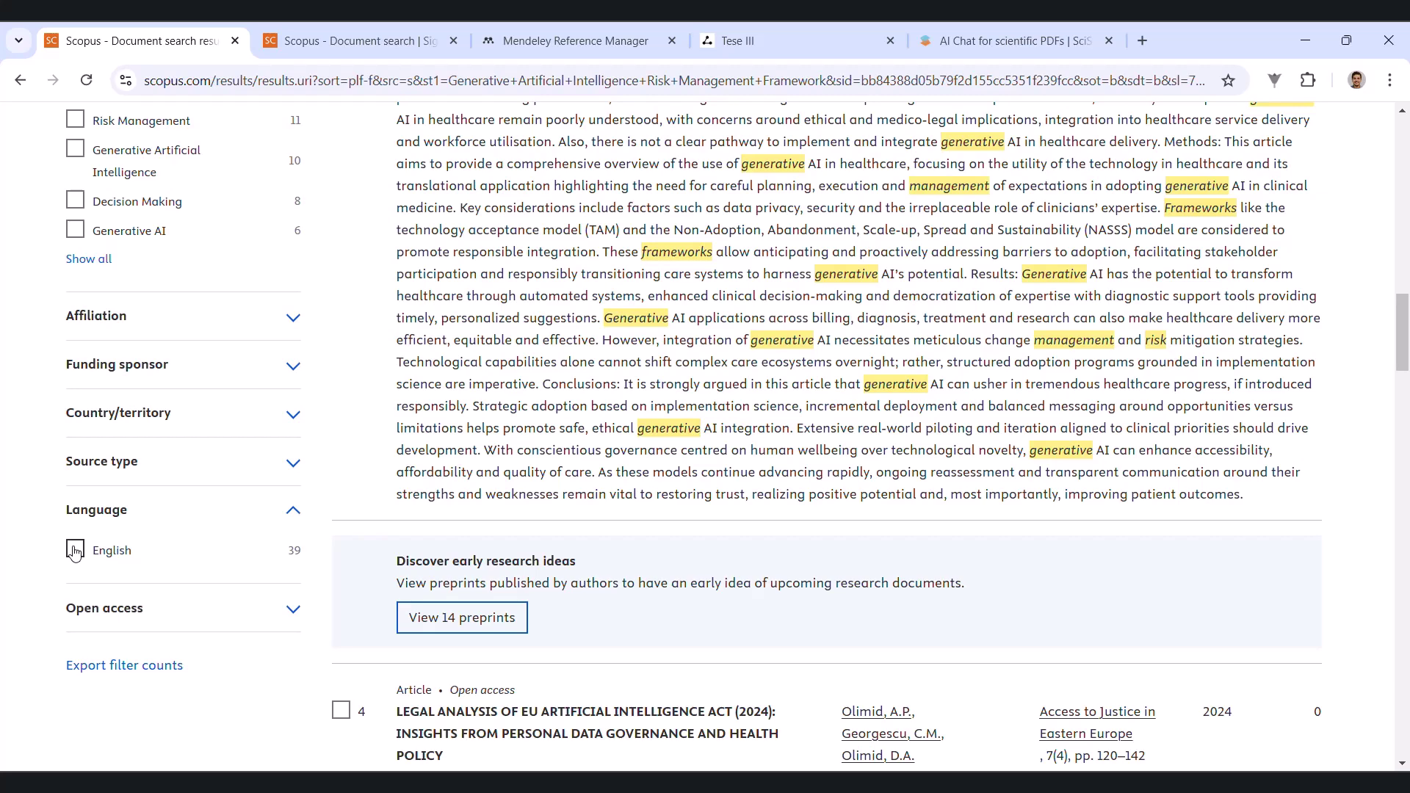
scroll(74, 552, up, 1)
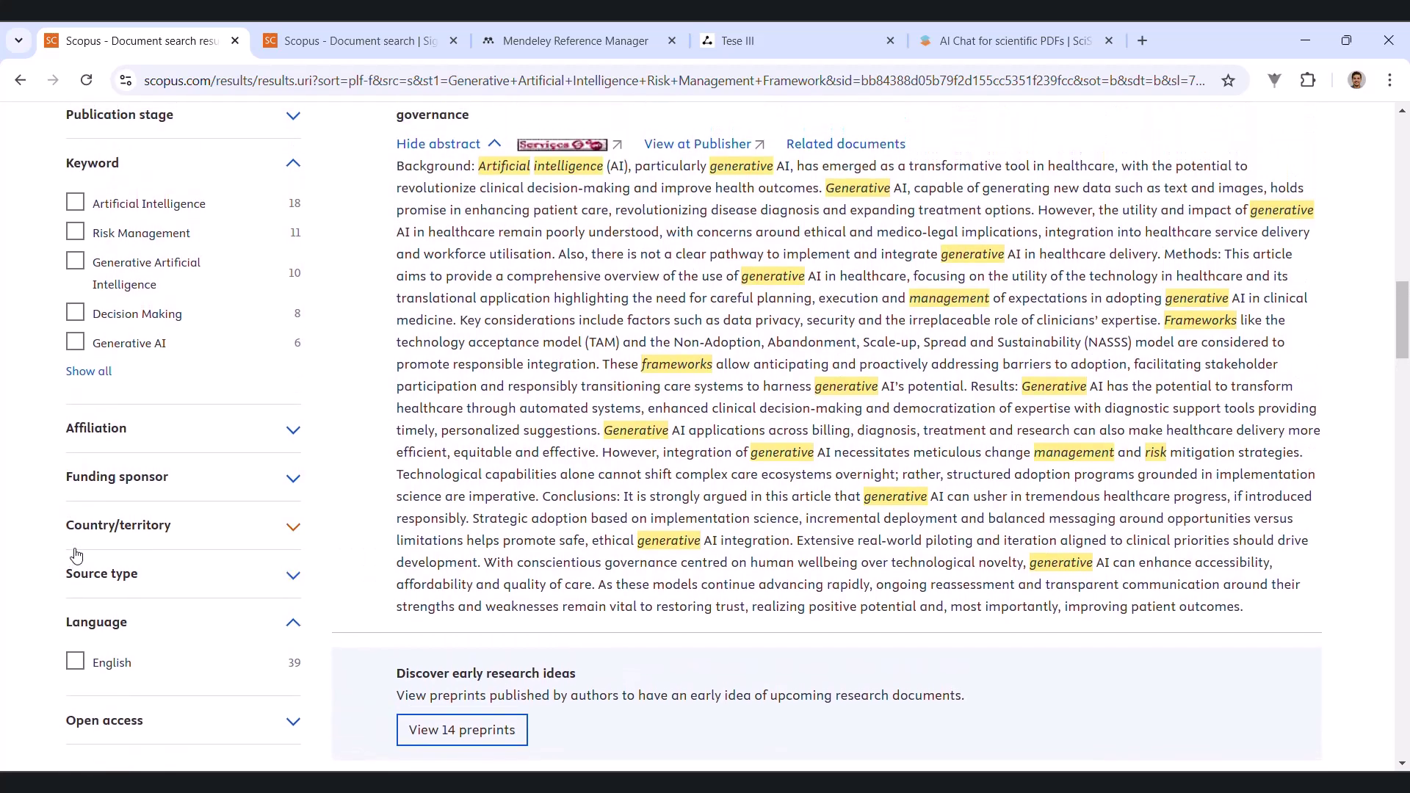
scroll(102, 577, up, 1)
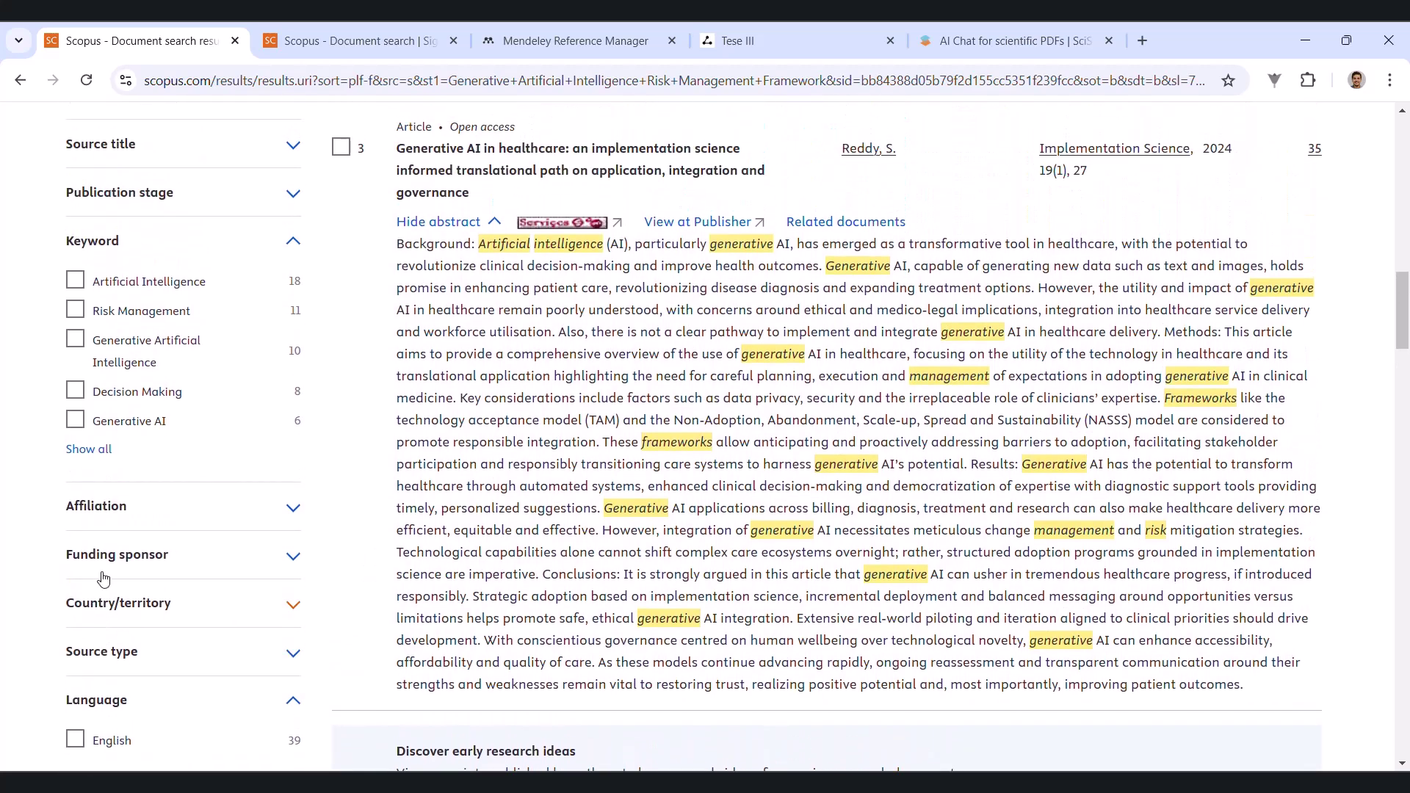
scroll(101, 578, up, 1)
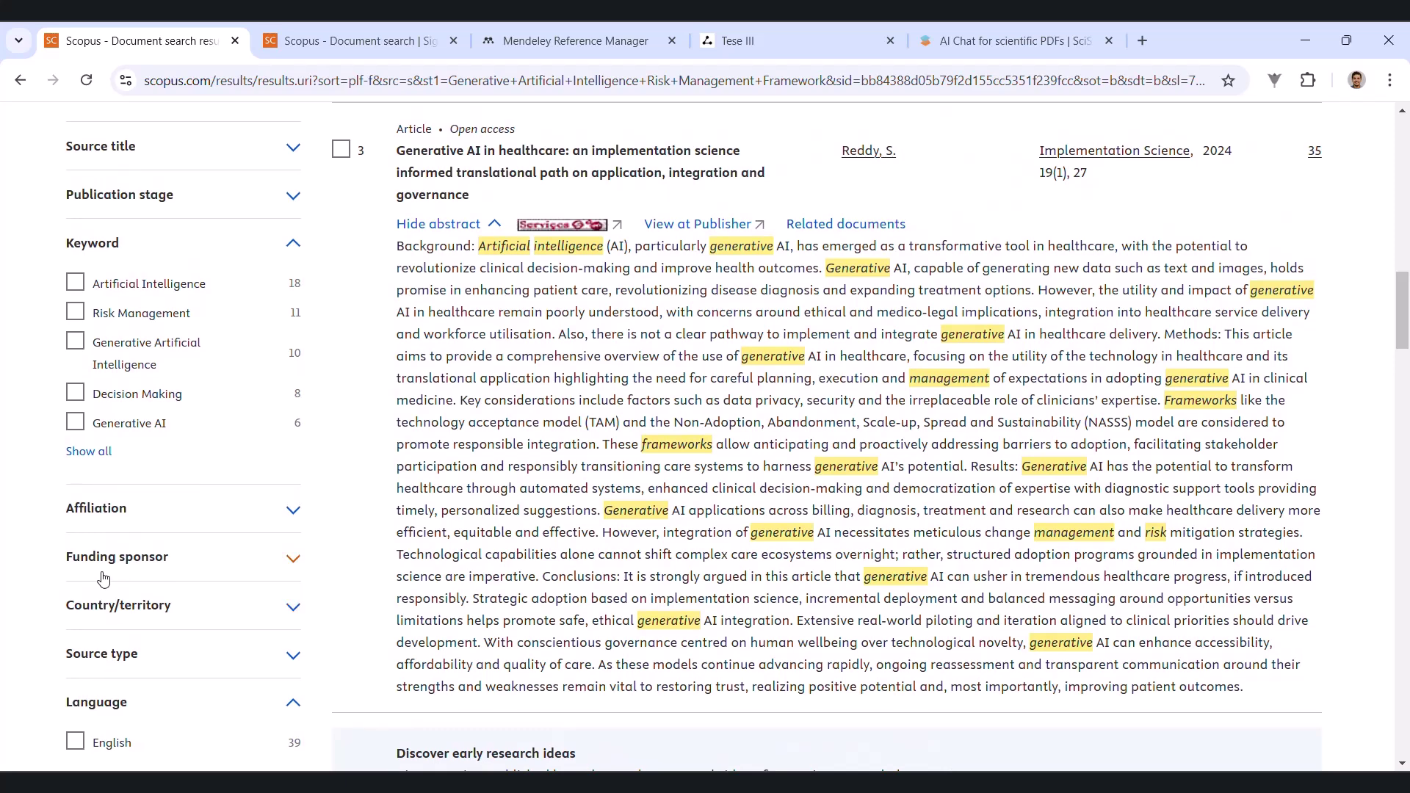
scroll(101, 577, up, 1)
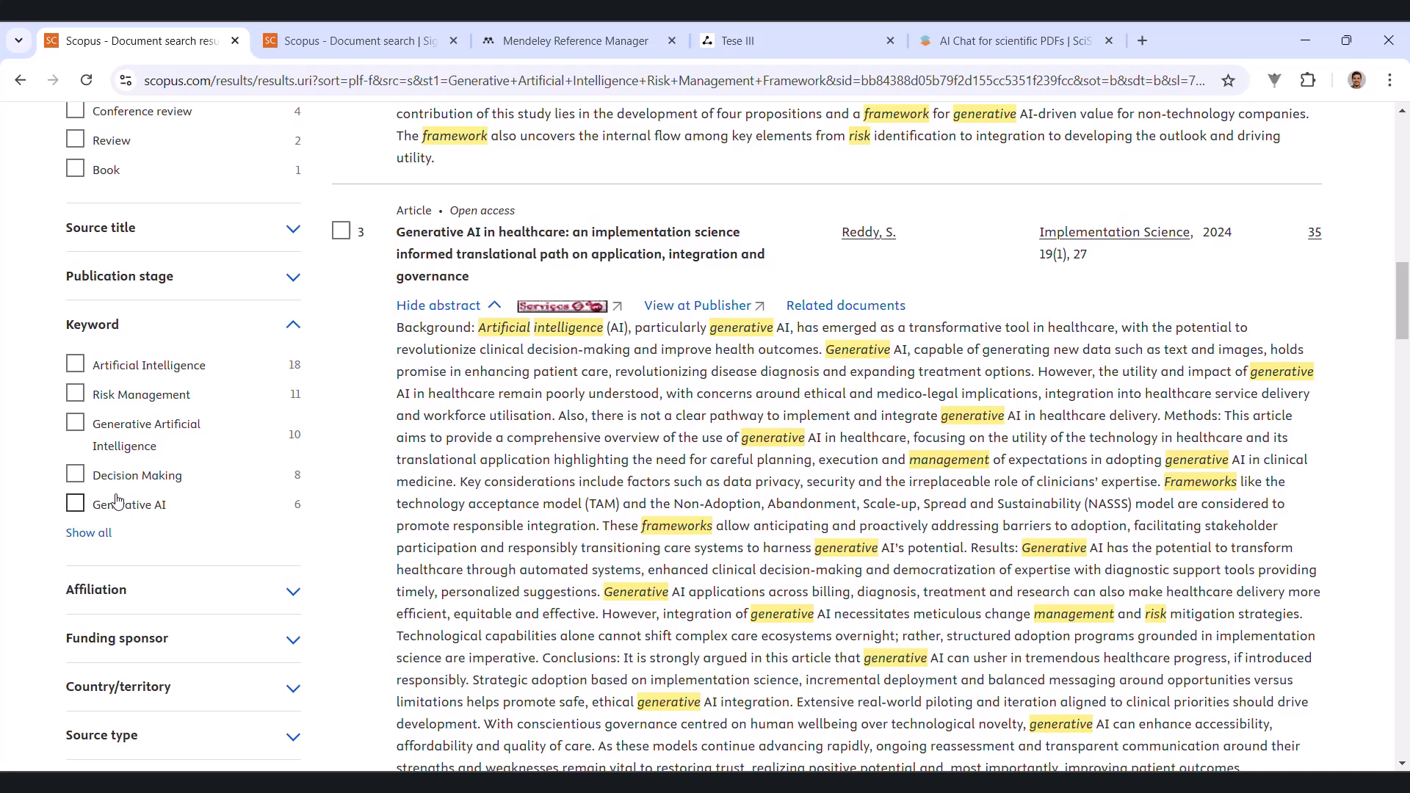
scroll(178, 402, up, 2)
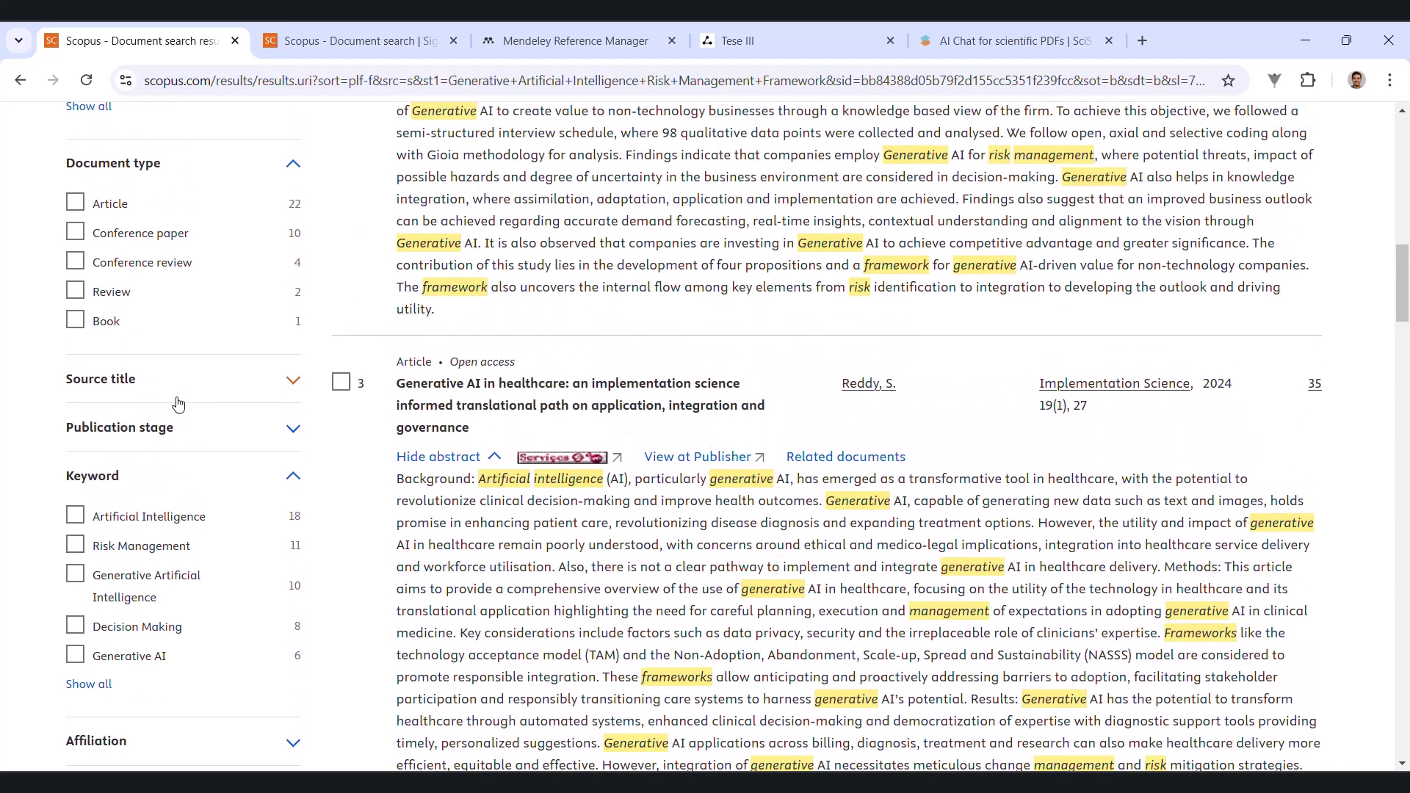
scroll(177, 403, up, 2)
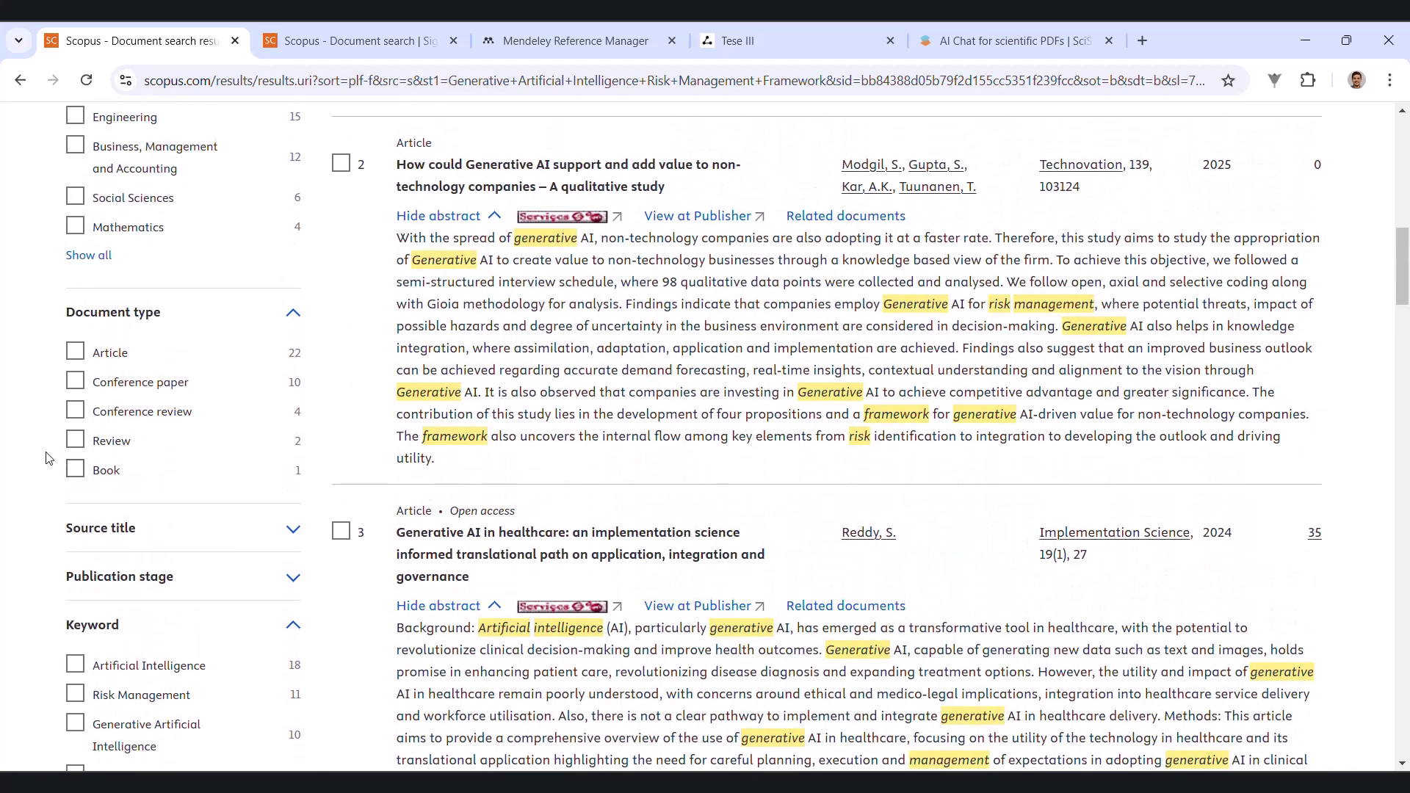
scroll(130, 461, up, 2)
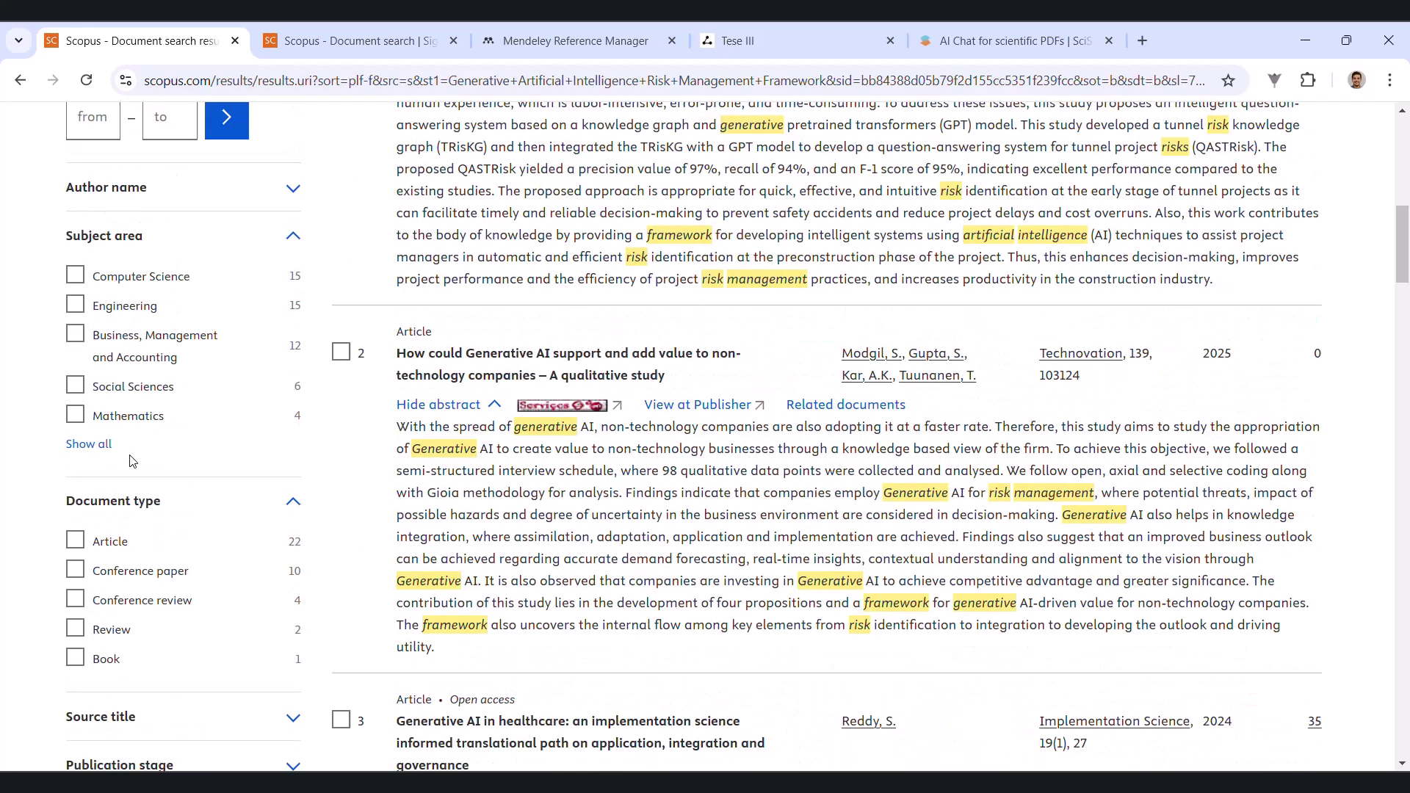
scroll(130, 461, up, 1)
scroll(170, 499, up, 1)
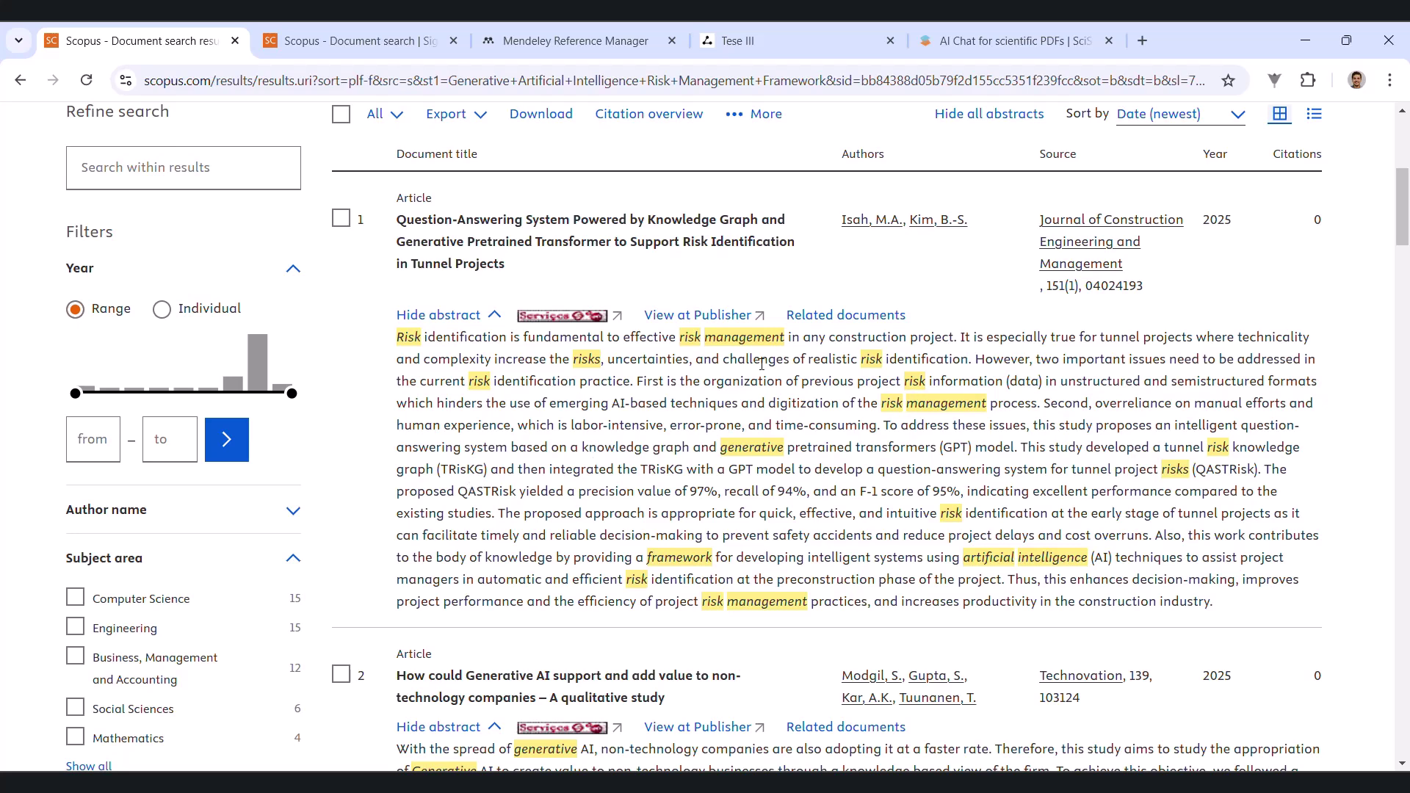
scroll(915, 301, up, 1)
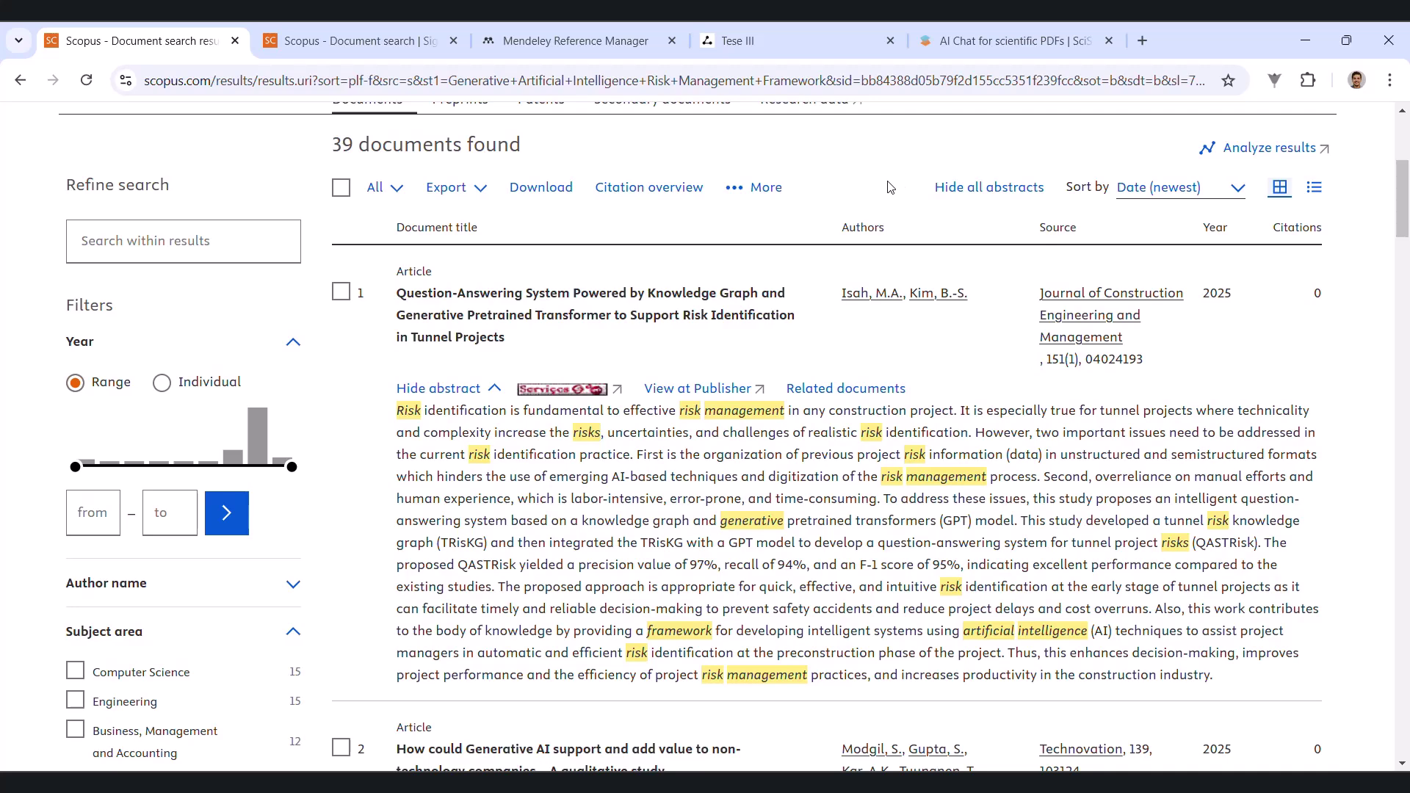
scroll(889, 187, up, 1)
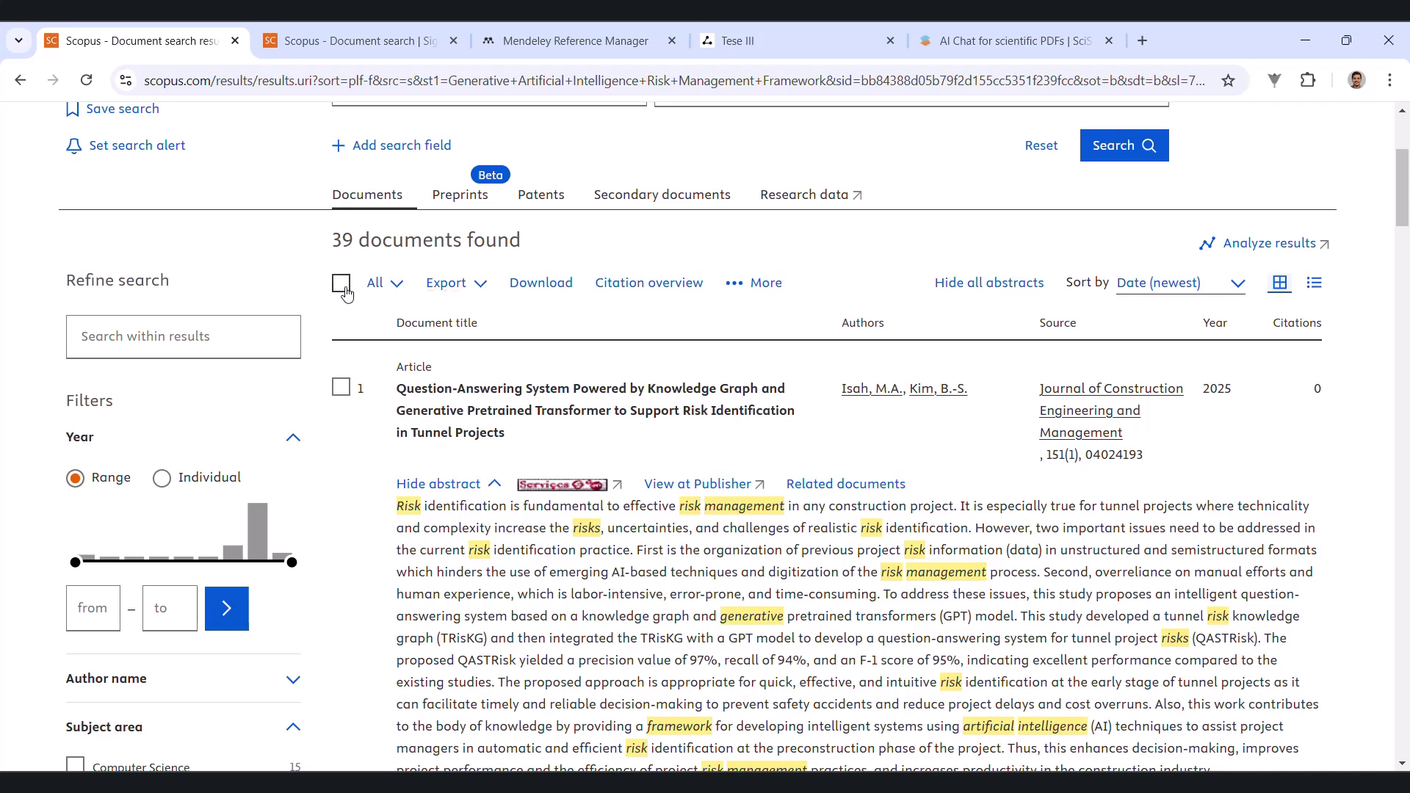
scroll(627, 529, down, 2)
scroll(627, 530, up, 2)
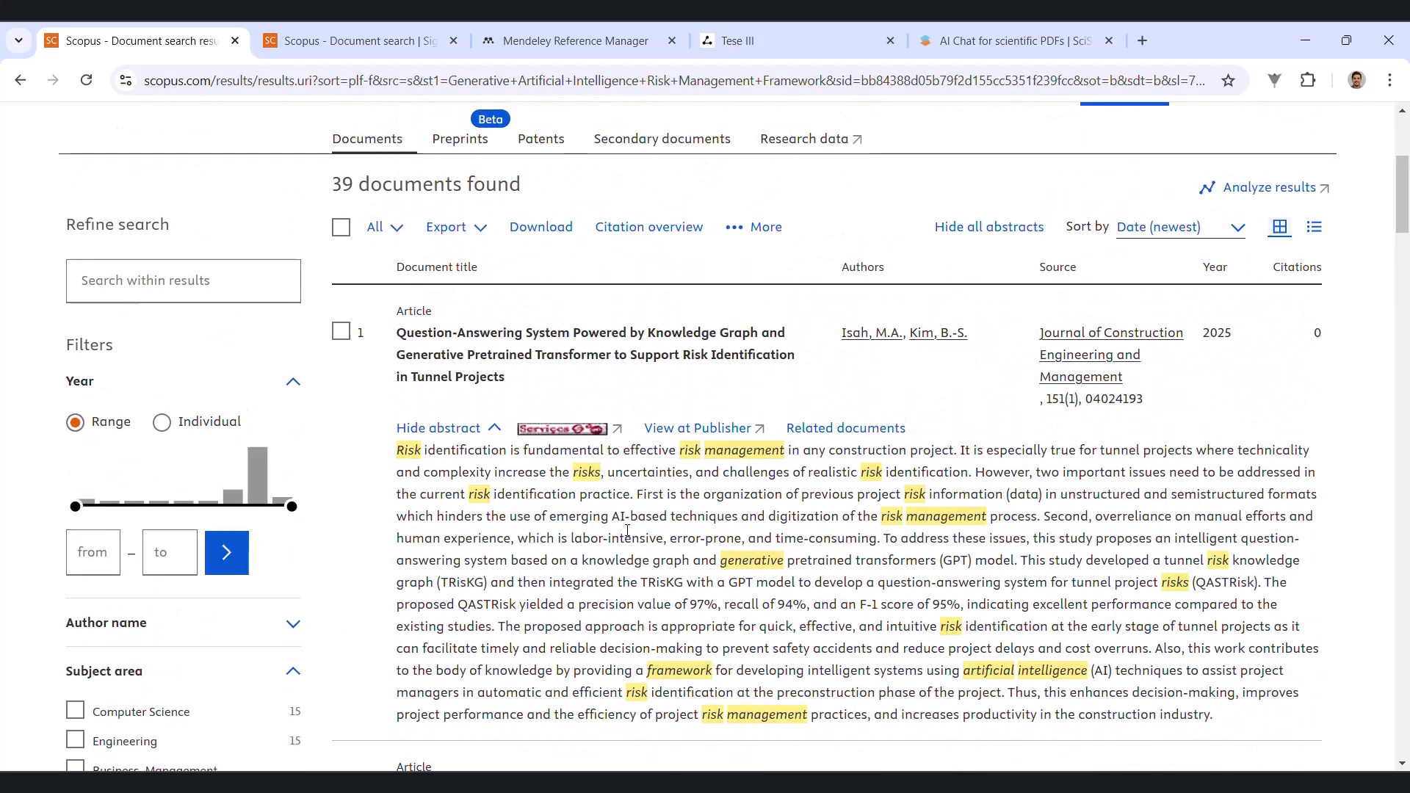
scroll(627, 529, down, 1)
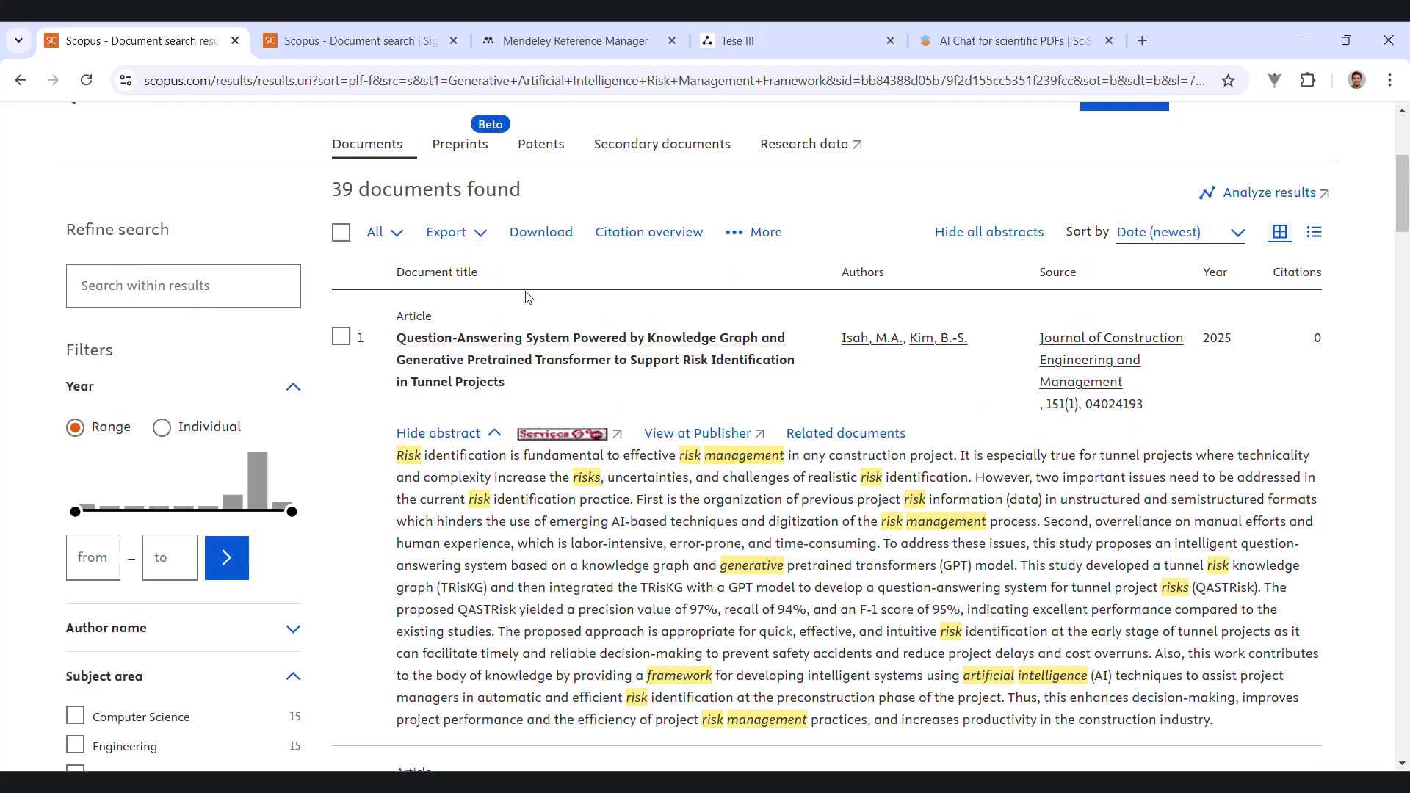
Select all 39 results, reveal their export options, and glance at the Mendeley library.
click(342, 231)
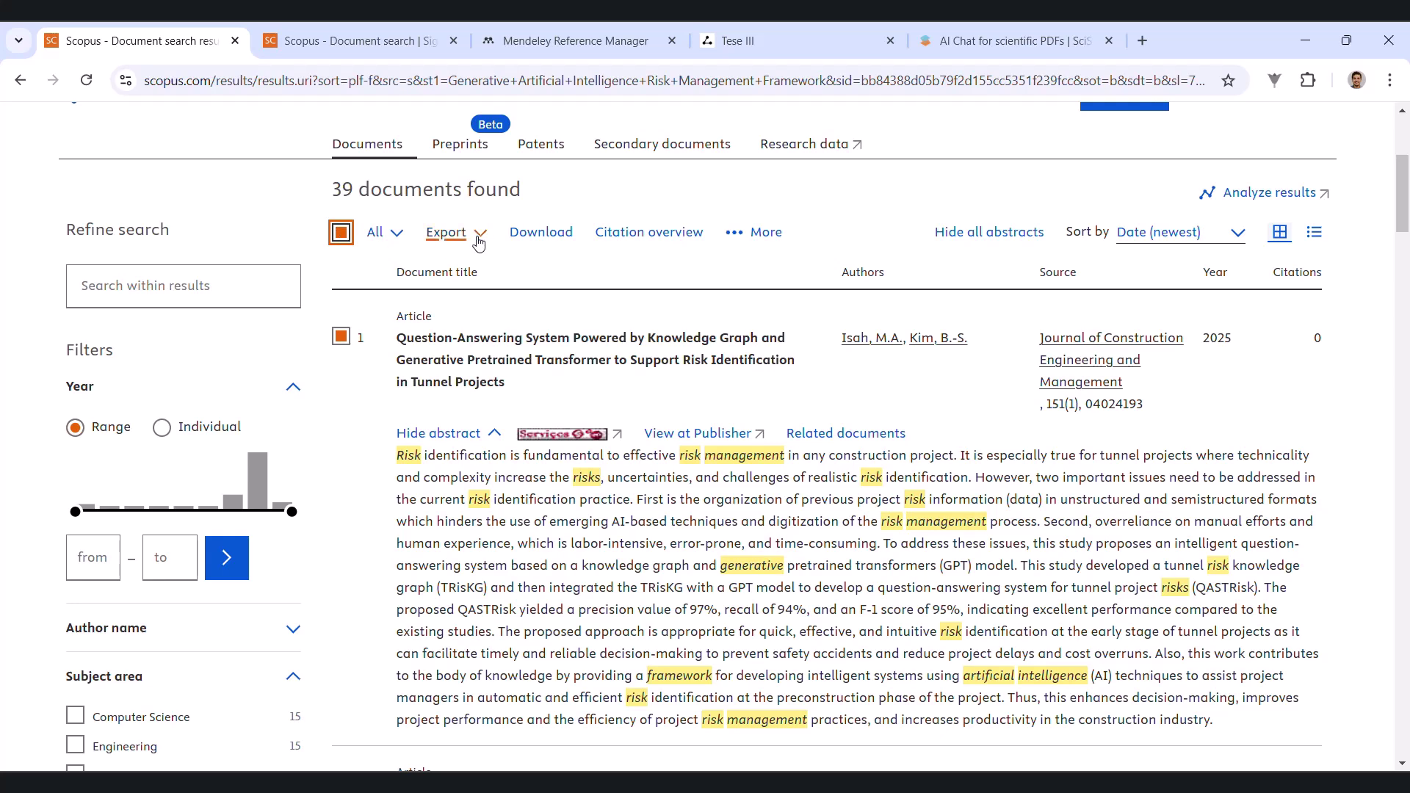
click(481, 239)
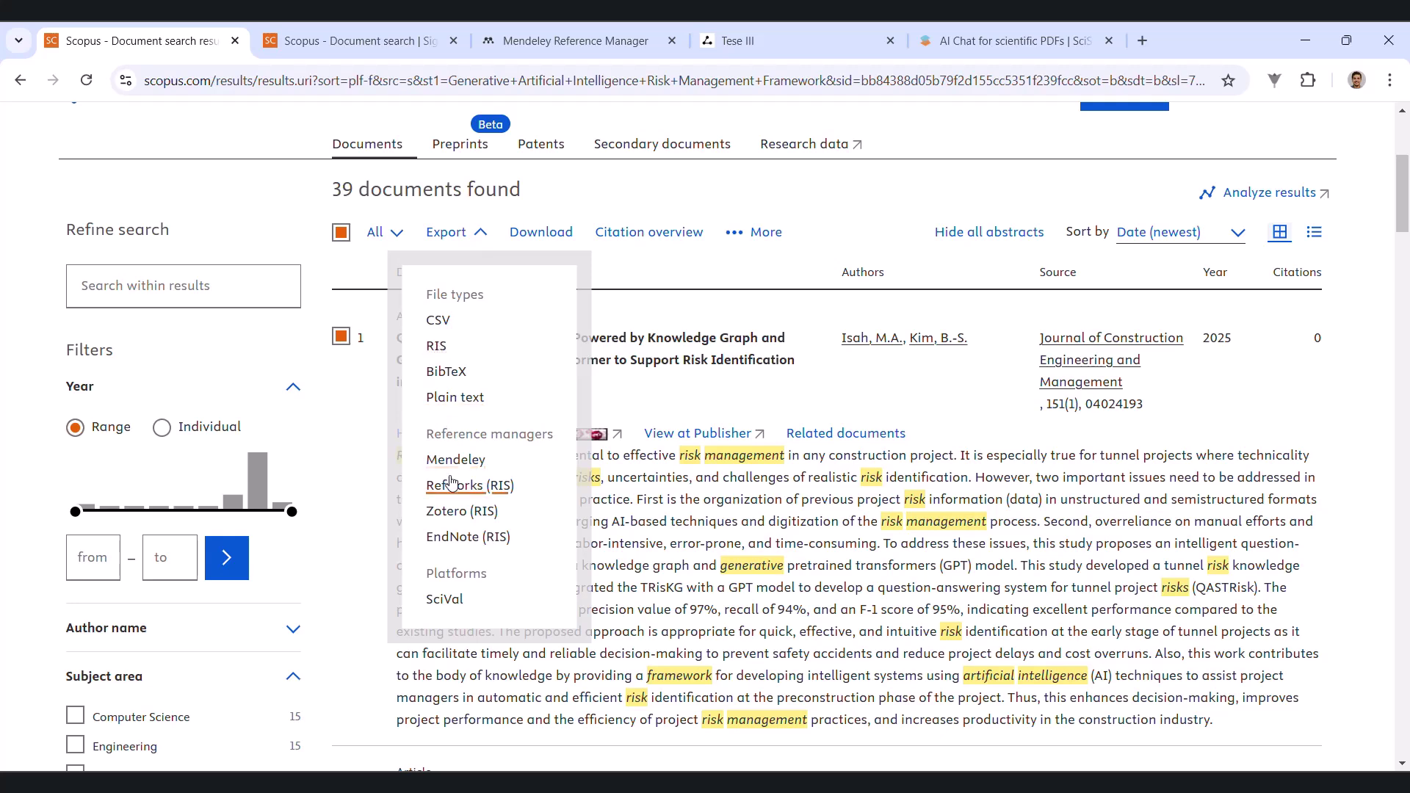
click(548, 43)
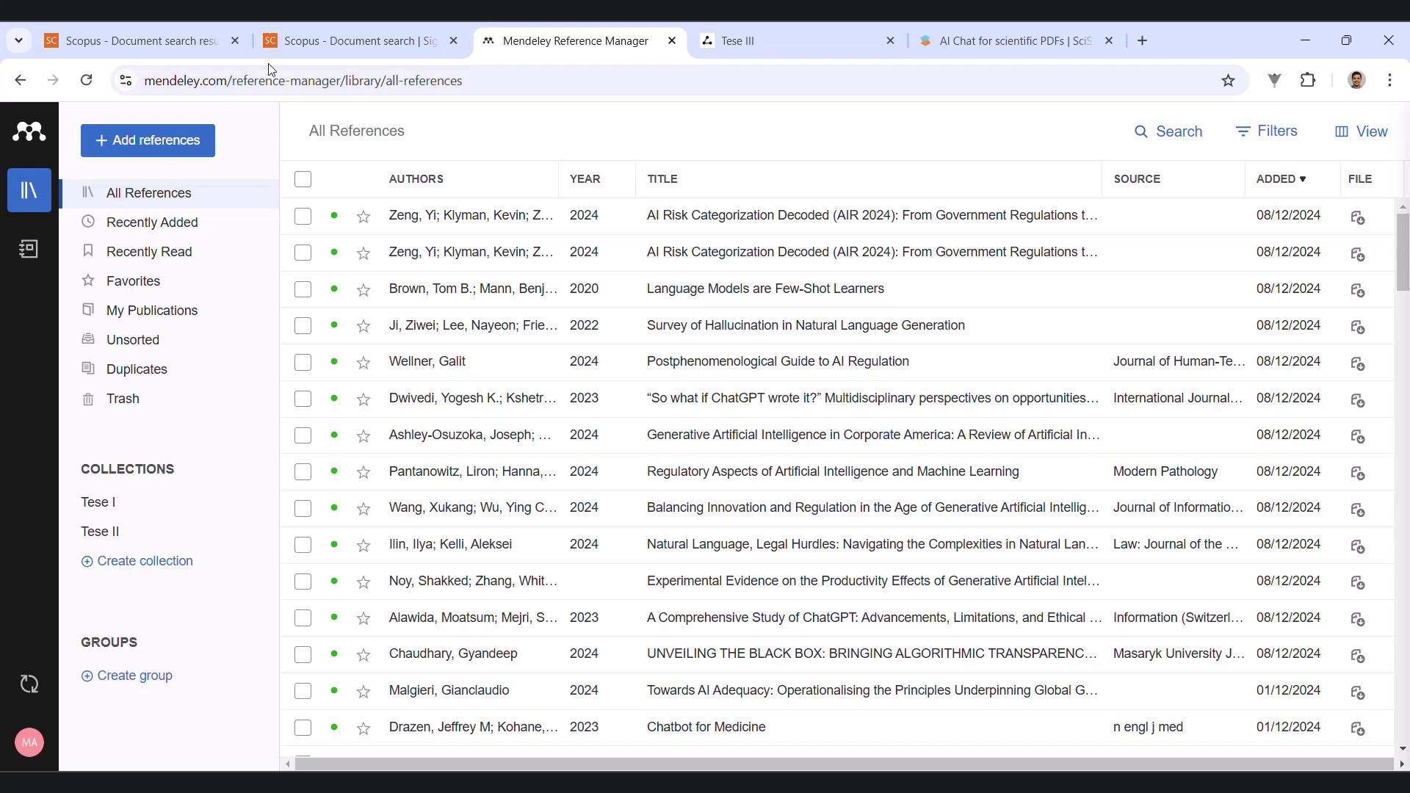
Return to the Scopus results and deselect all 39, dismissing the export options.
click(151, 44)
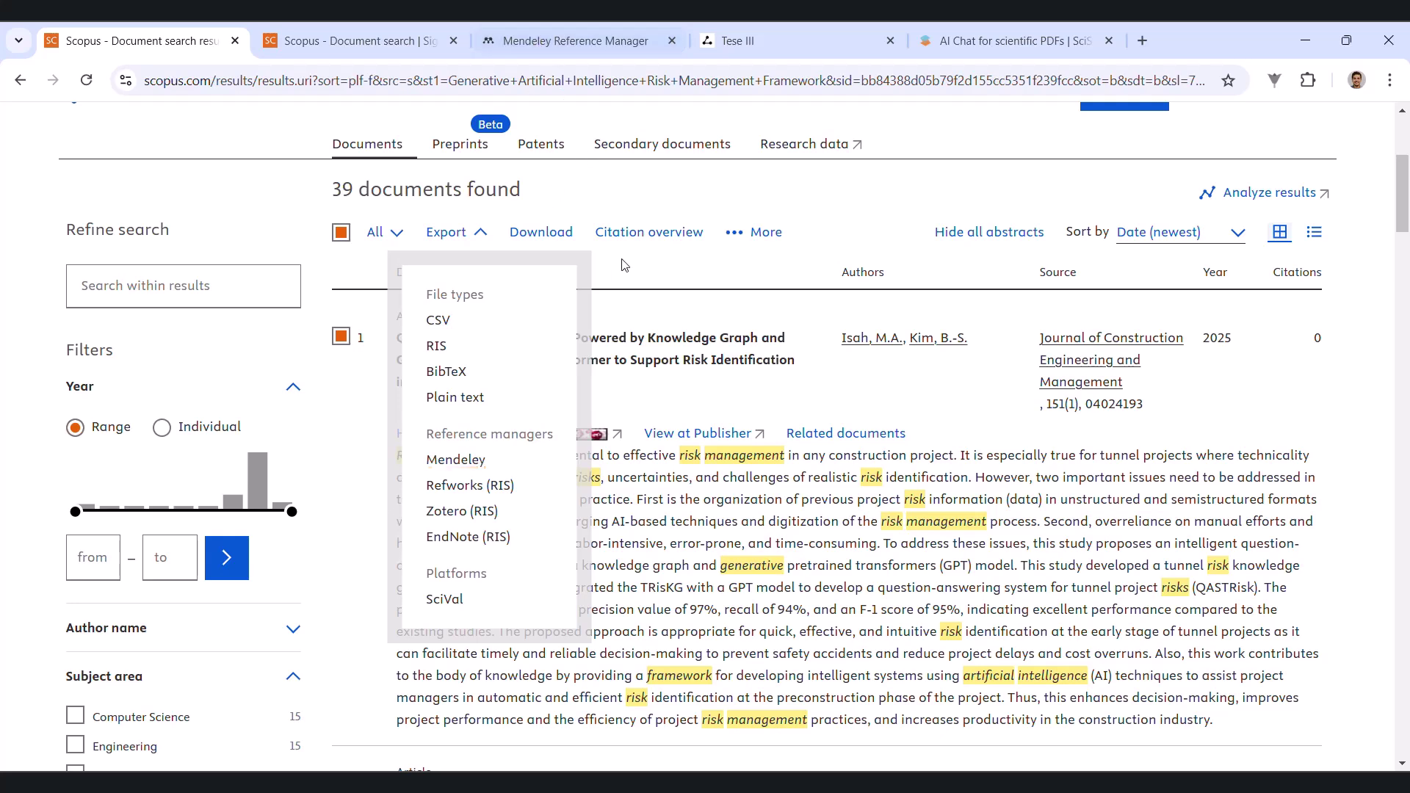
click(341, 233)
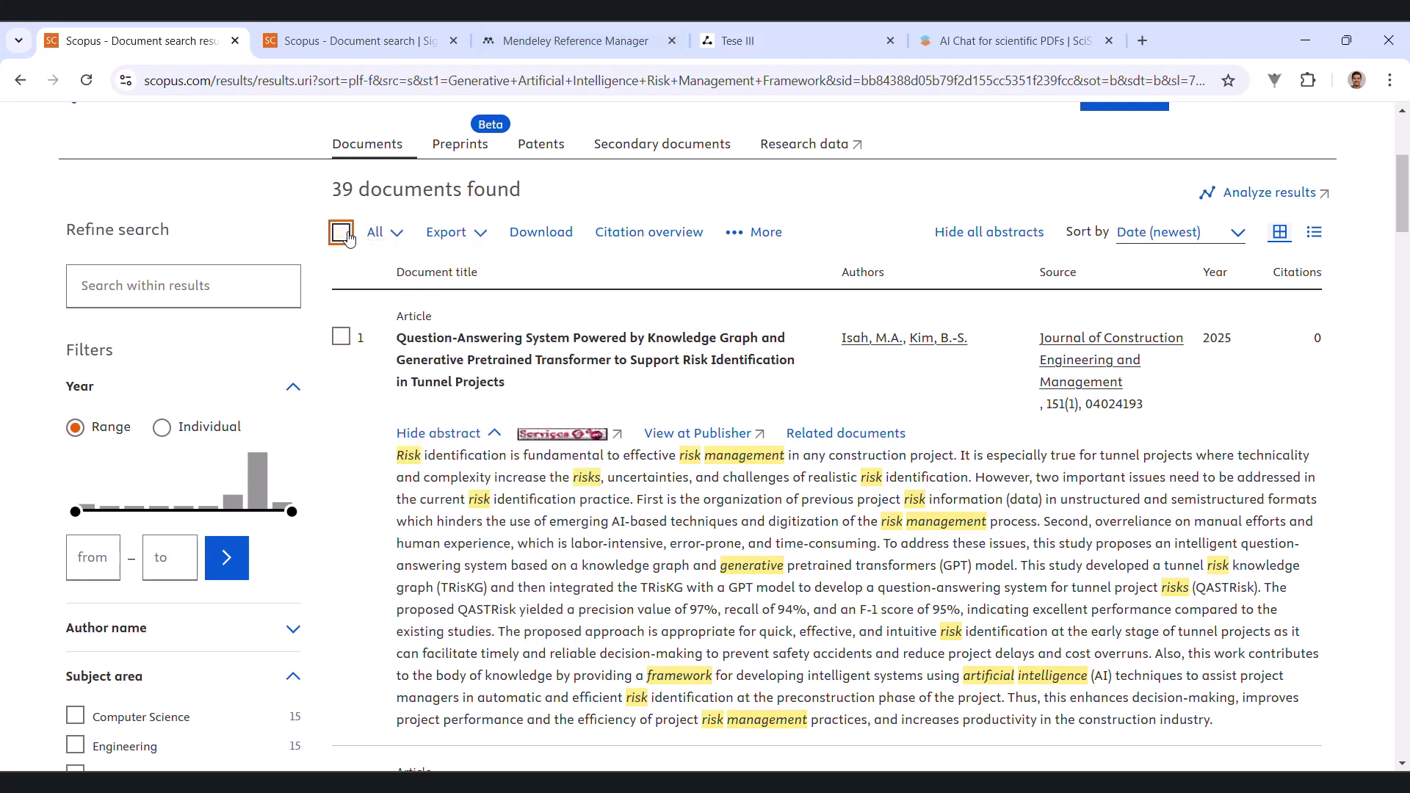
Switch to the Mendeley All References library.
click(529, 29)
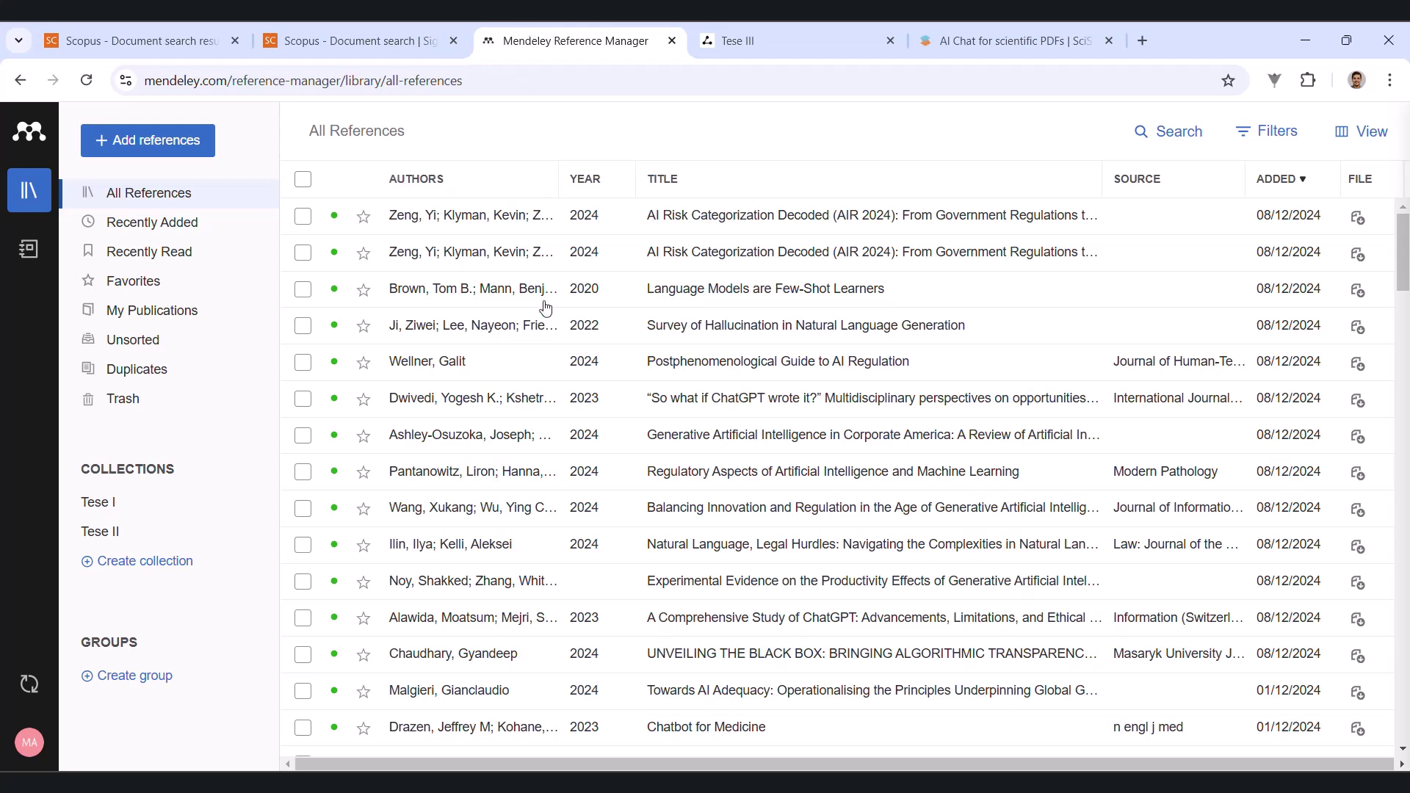
scroll(545, 308, down, 1)
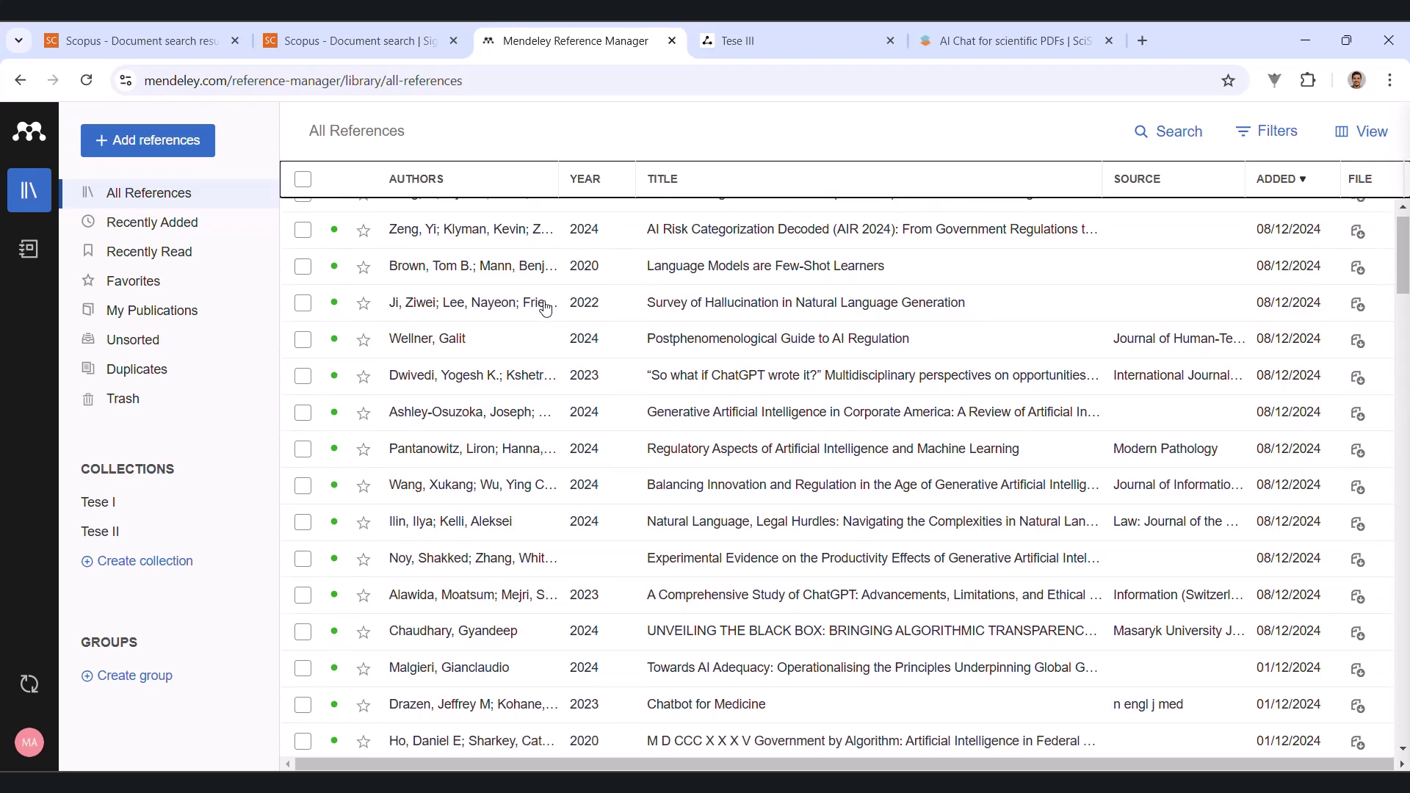
scroll(544, 309, up, 1)
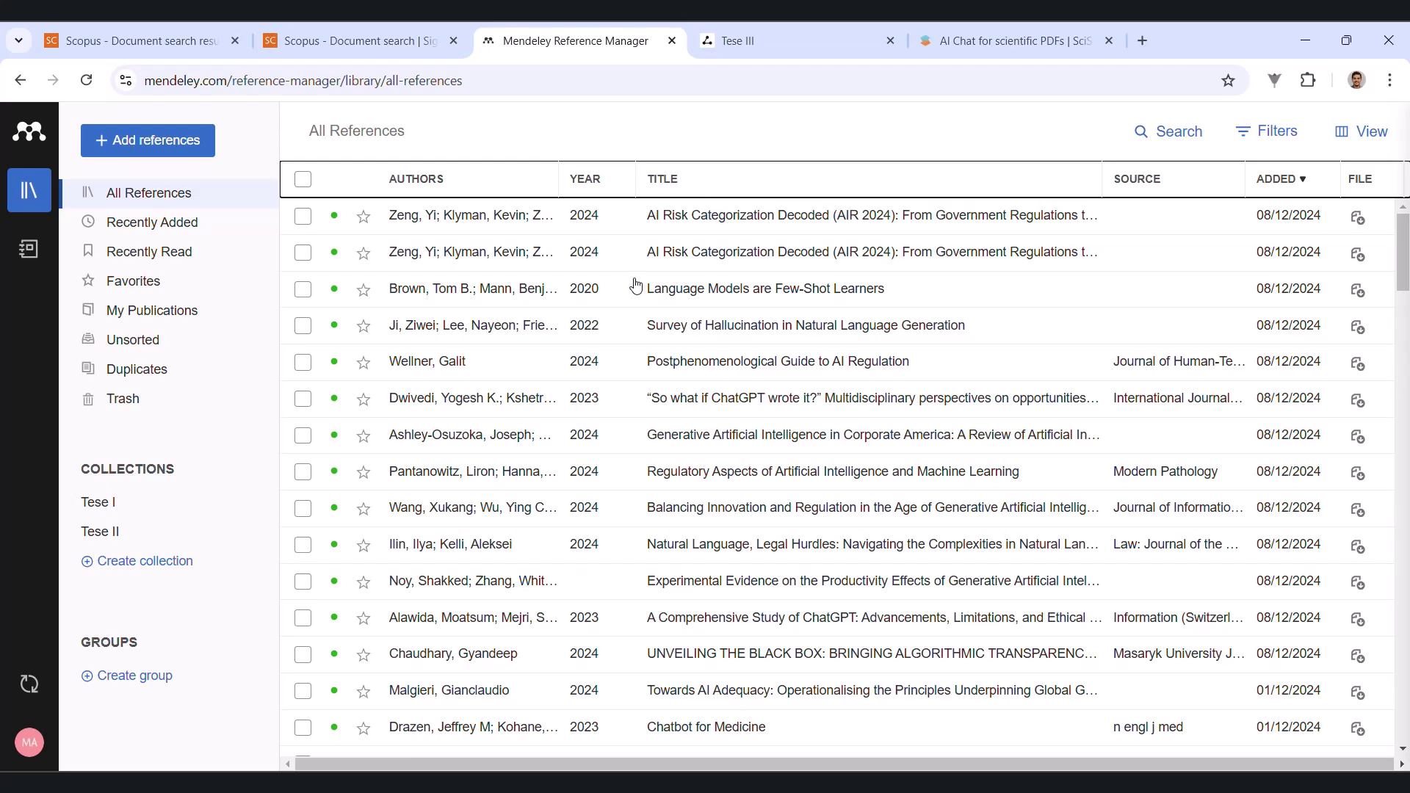
scroll(639, 282, down, 2)
scroll(645, 267, down, 5)
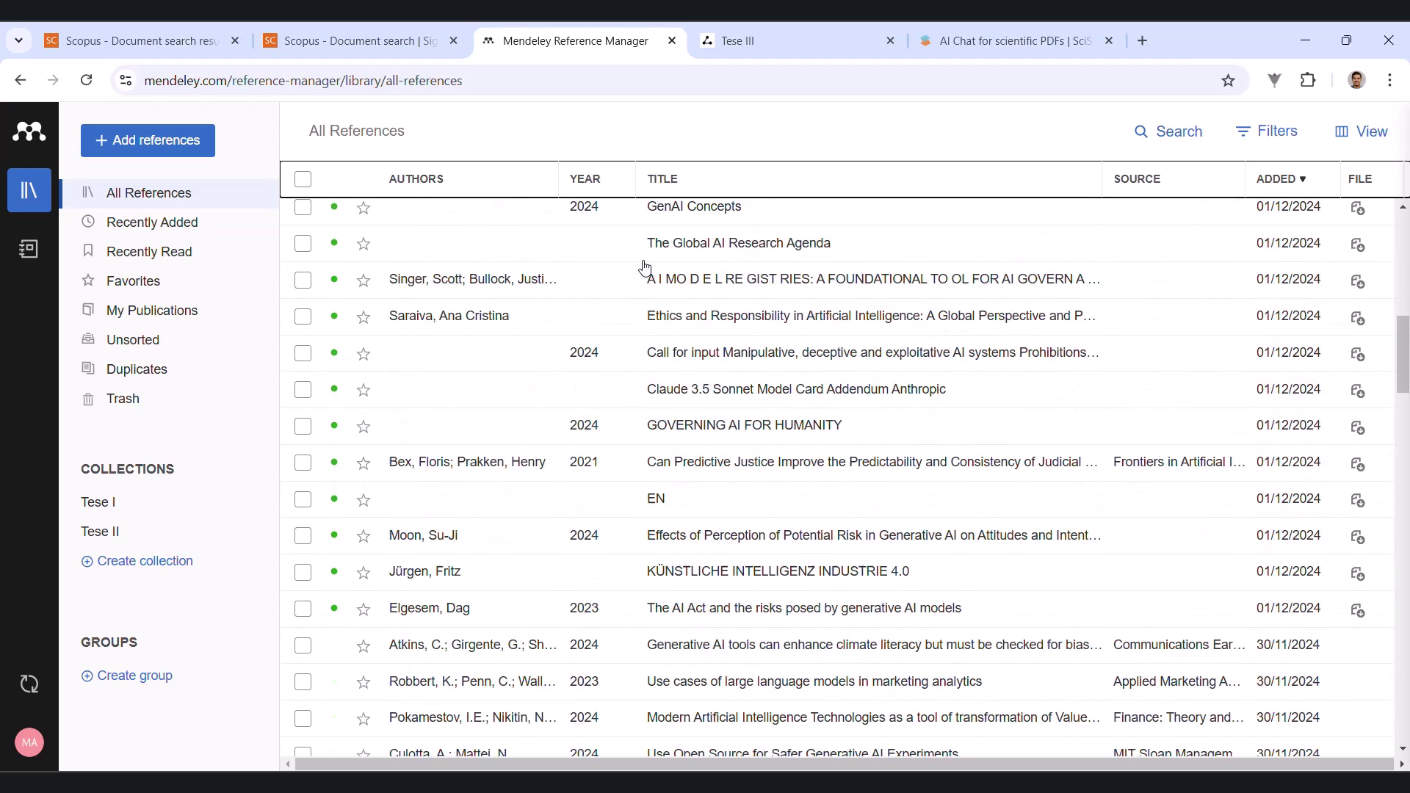
scroll(644, 268, down, 5)
scroll(645, 268, down, 5)
scroll(645, 269, down, 5)
scroll(645, 268, down, 3)
scroll(645, 267, up, 10)
scroll(644, 267, up, 5)
scroll(650, 331, up, 2)
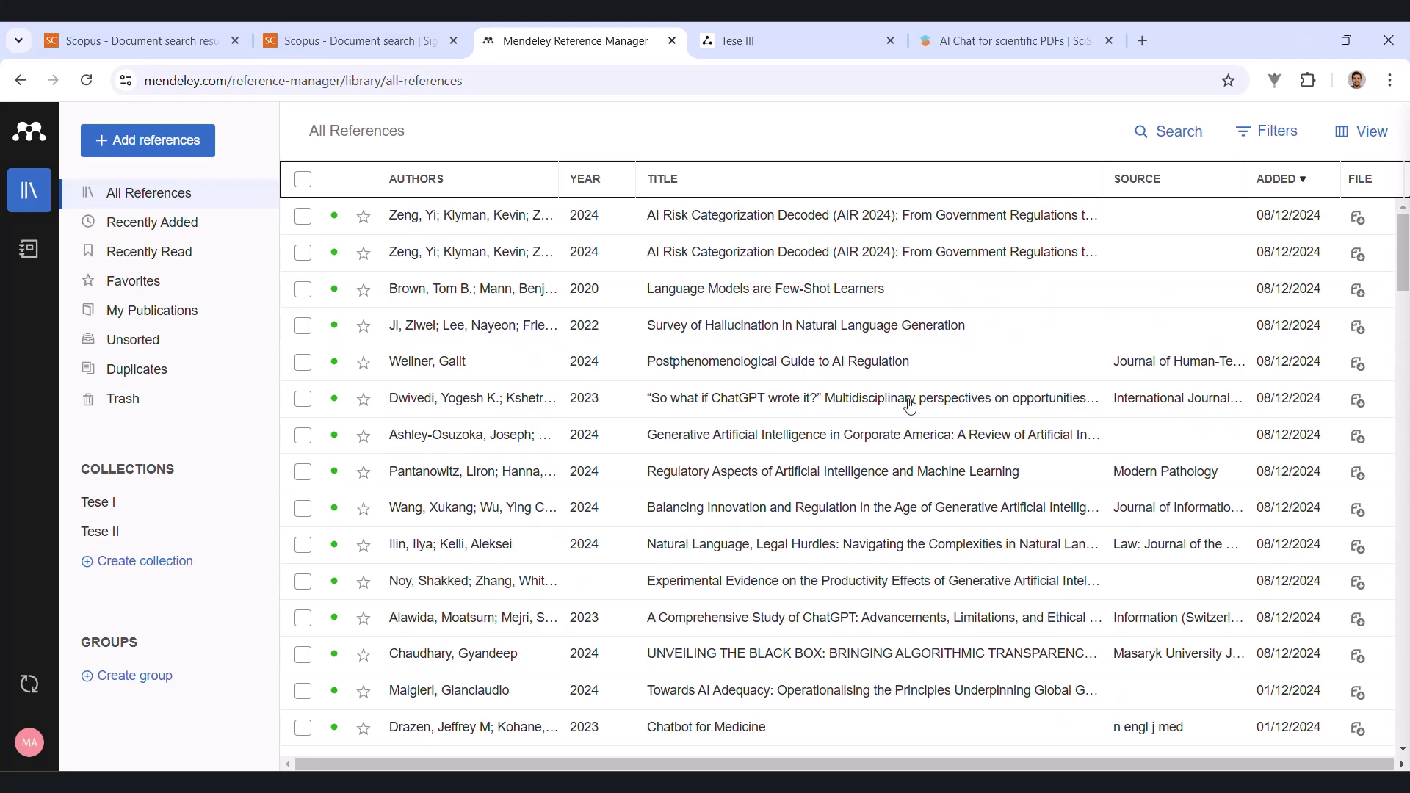
Read the AI Risk Categorization Decoded paper with its Info panel hidden, then head back to the library.
right_click(964, 229)
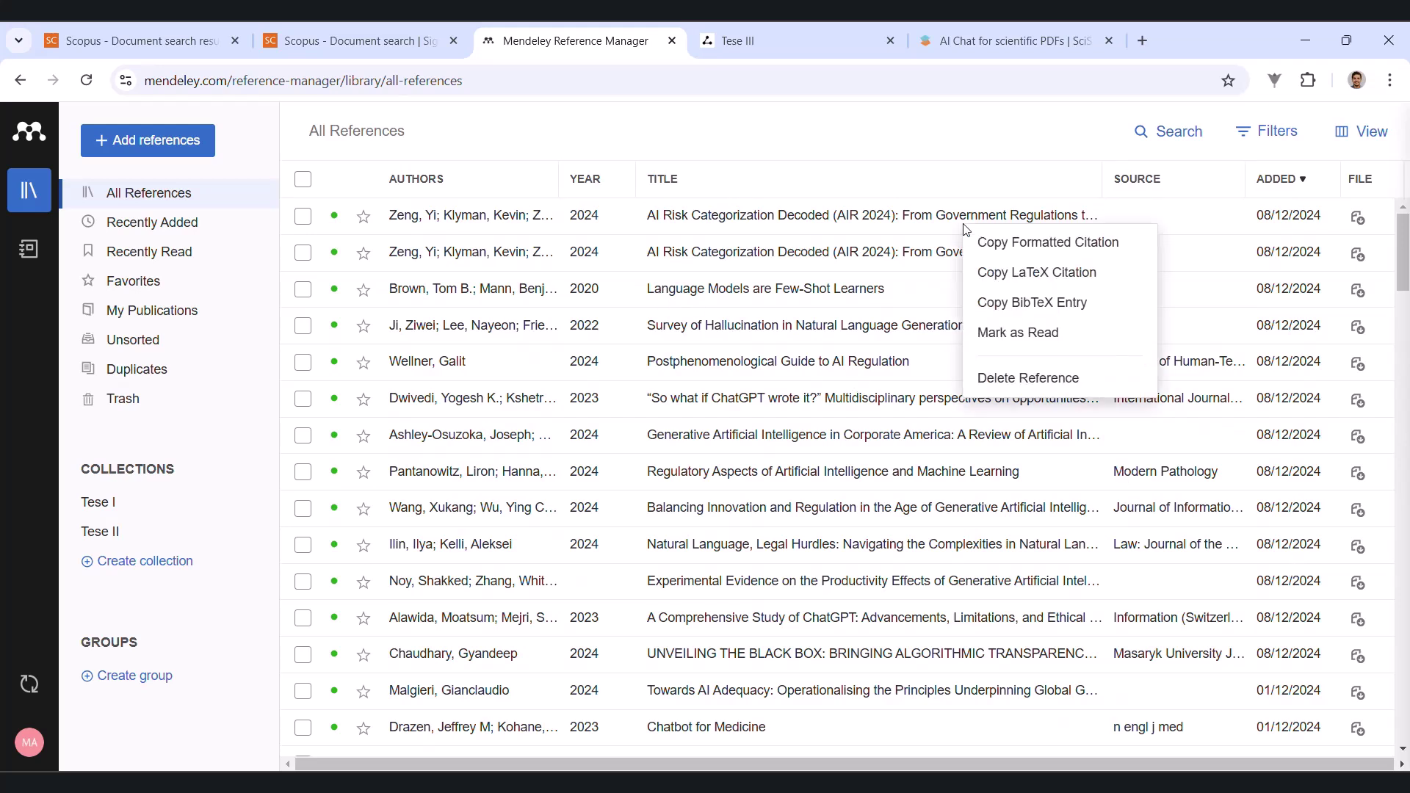
click(303, 216)
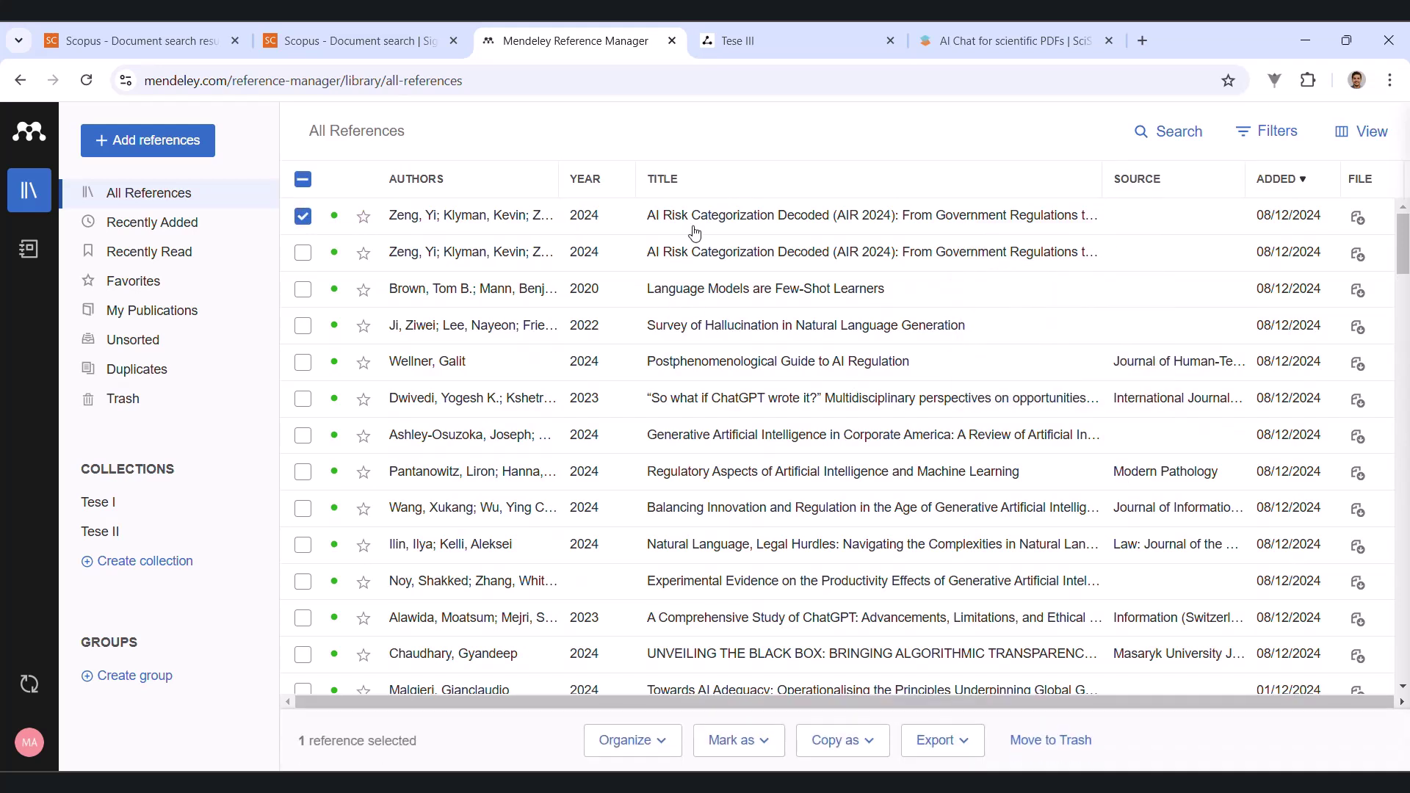
double_click(795, 228)
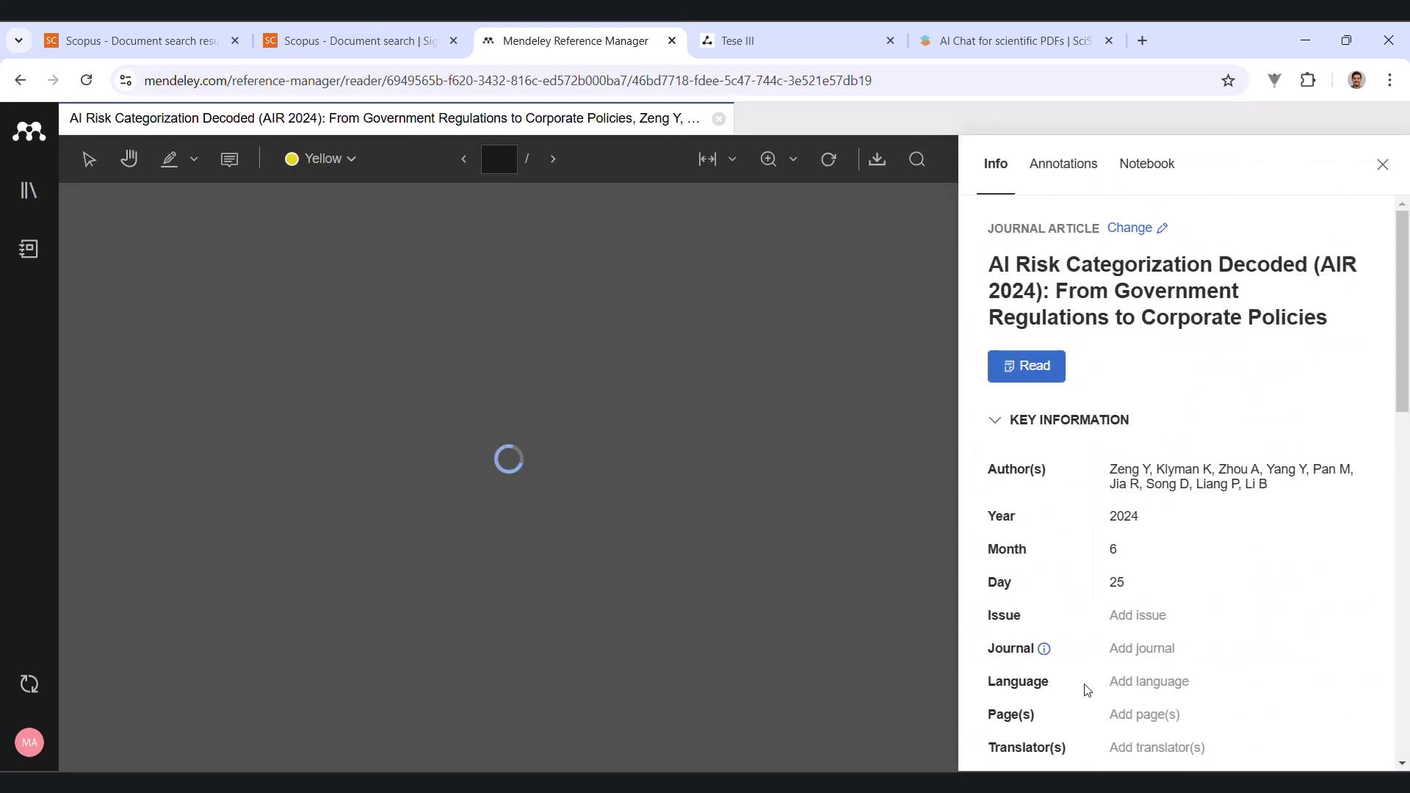
scroll(1088, 696, down, 4)
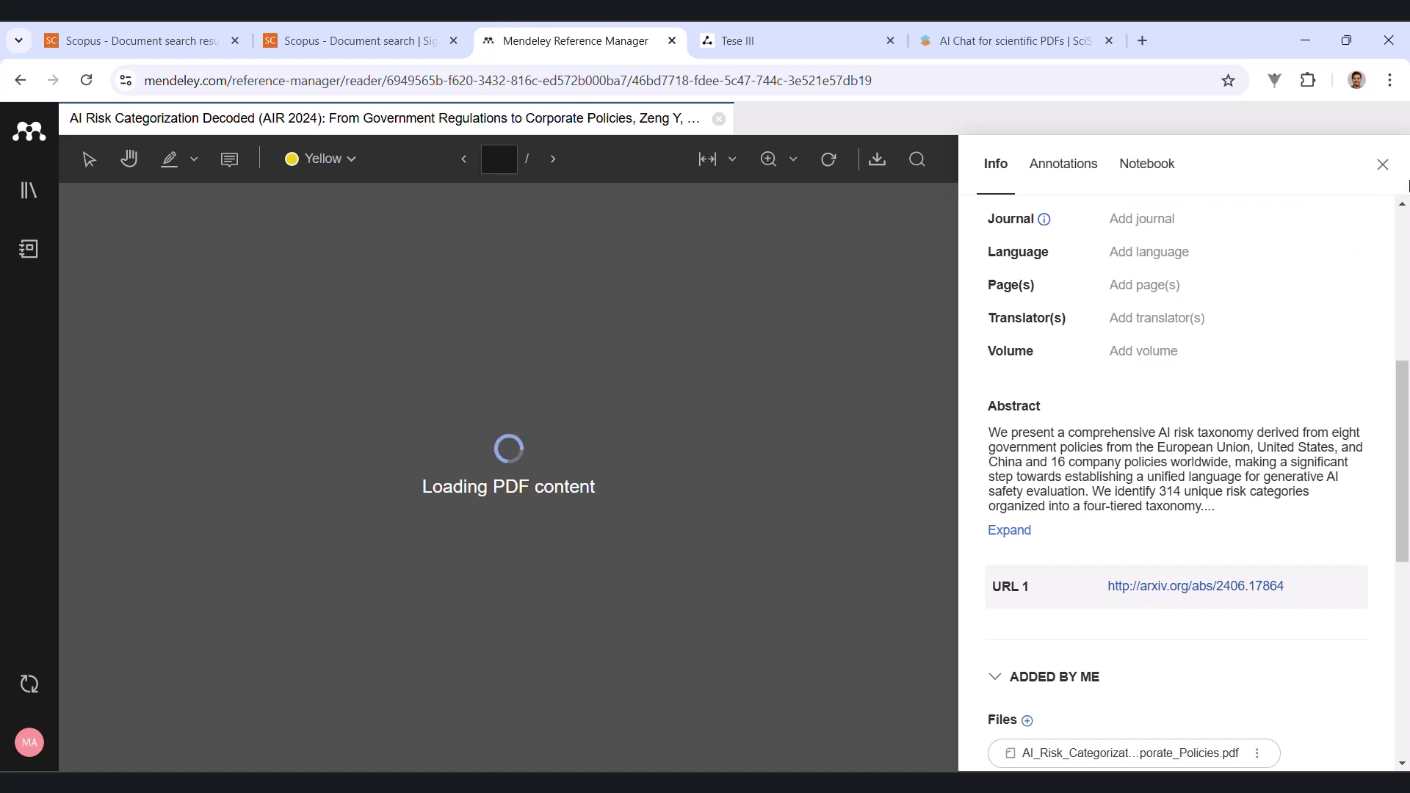
click(1383, 165)
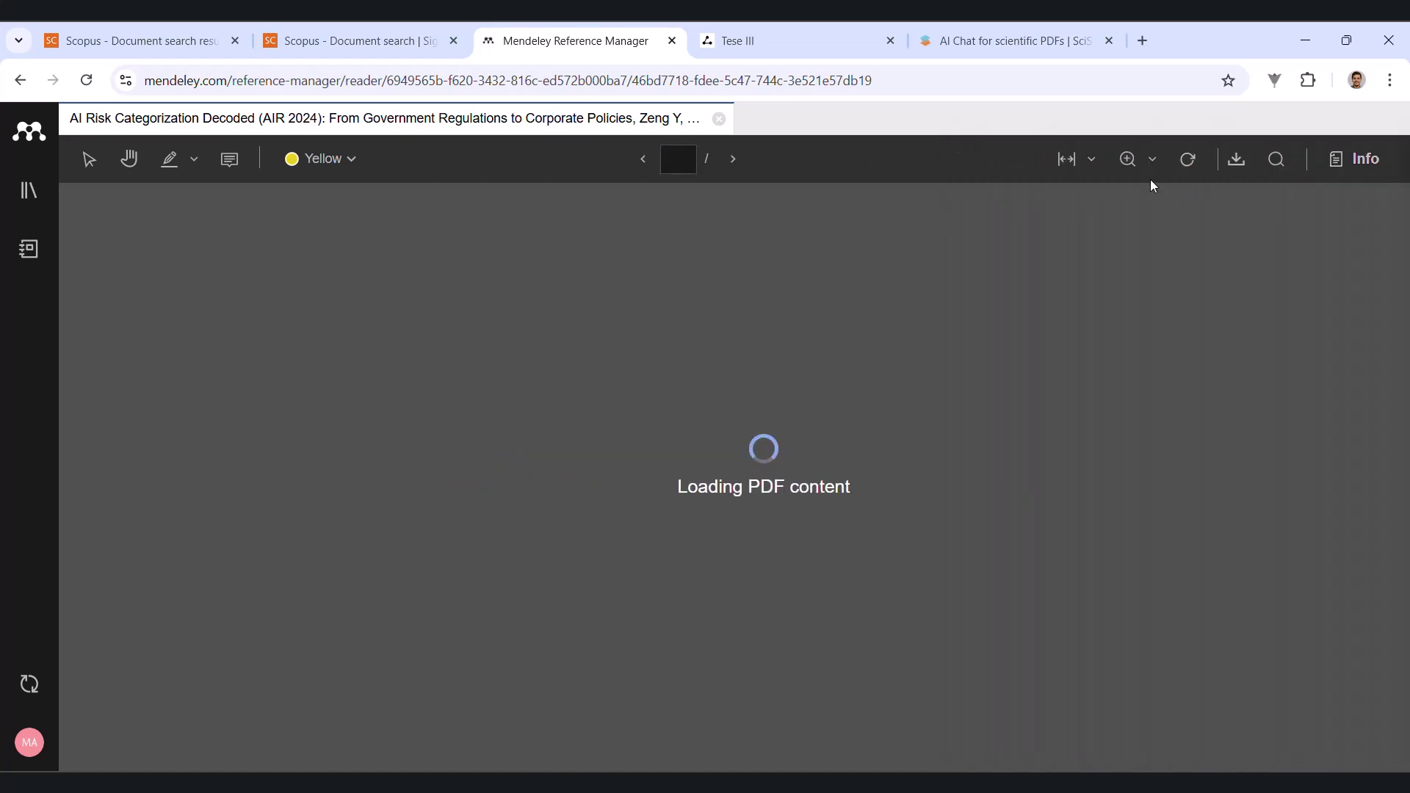
click(37, 197)
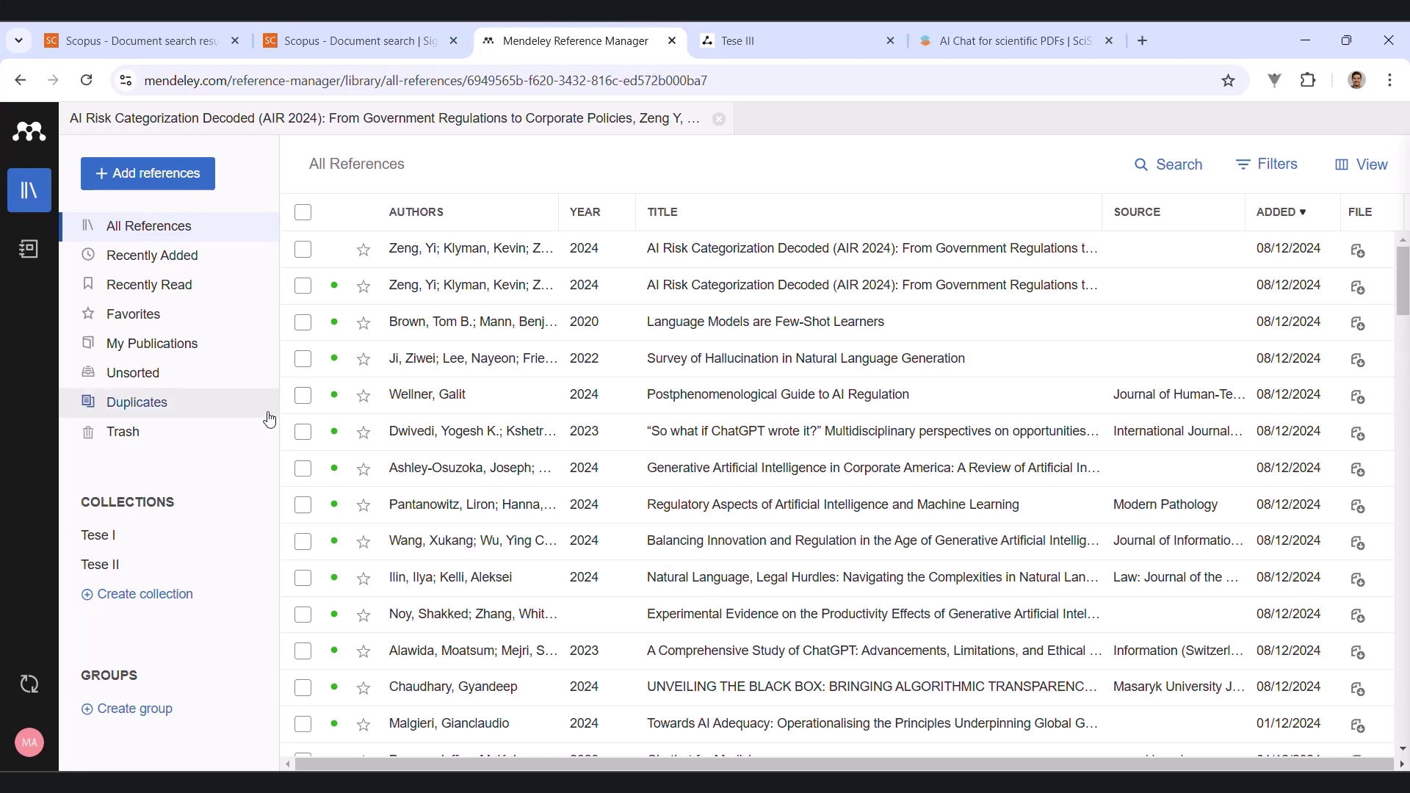
Check the library for duplicate references and return to the full list of 104.
click(150, 405)
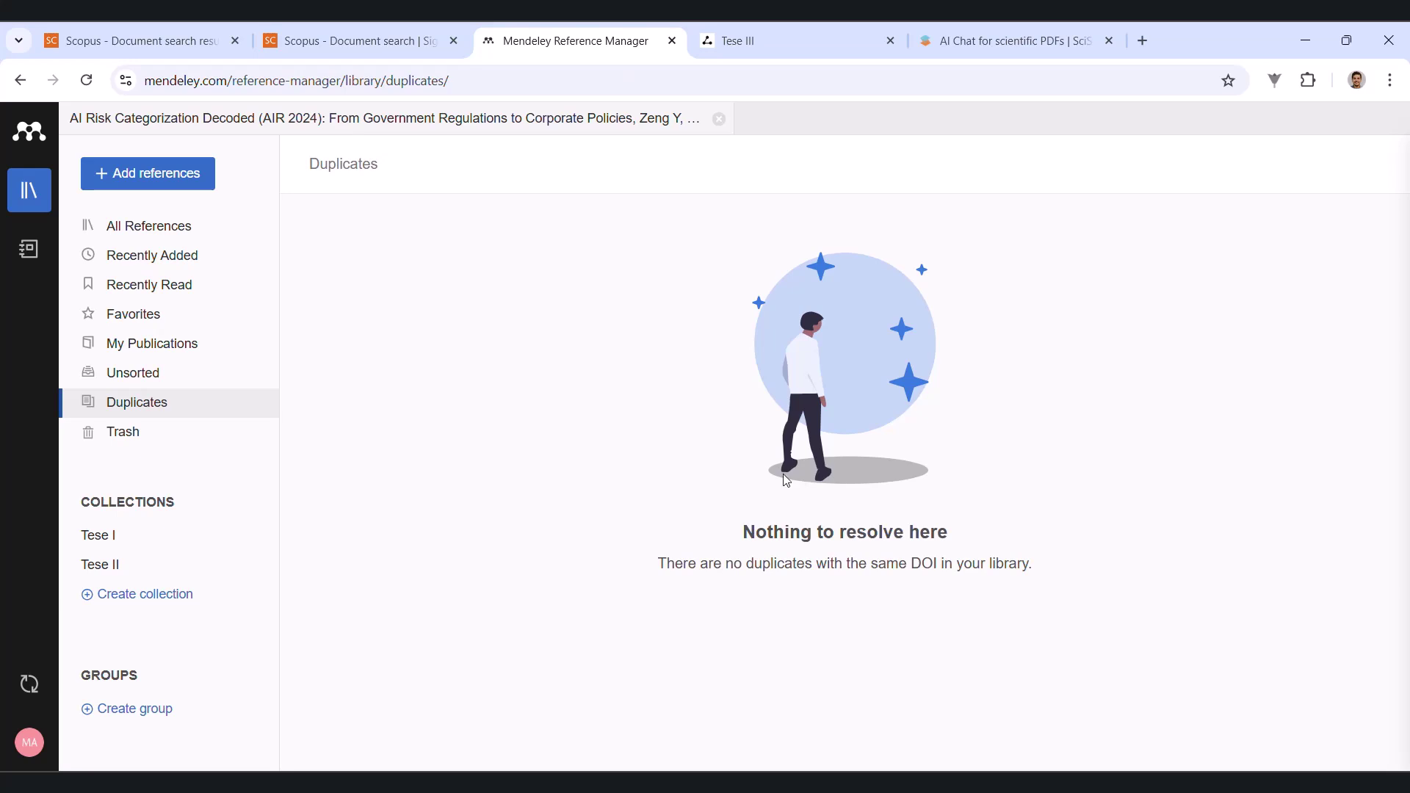
click(718, 120)
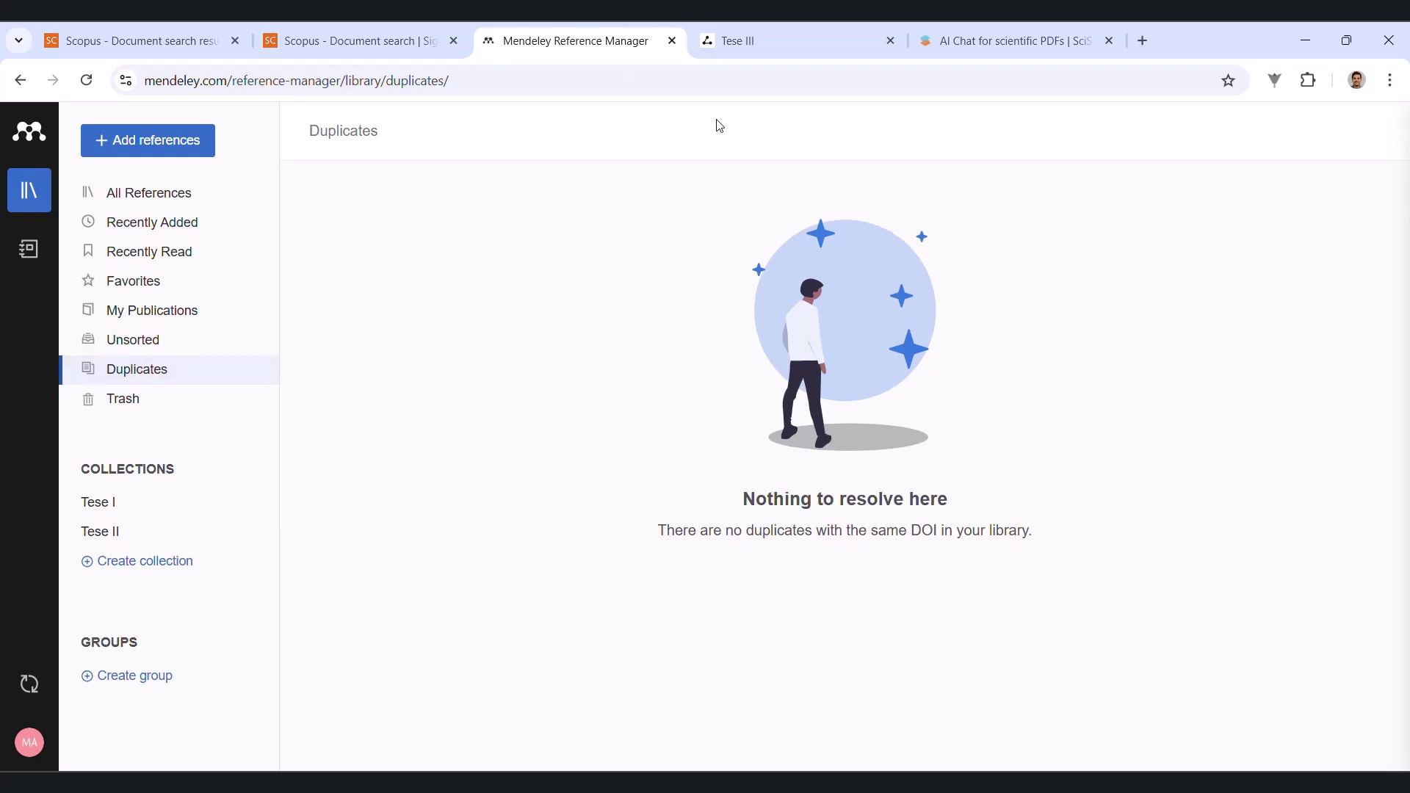
click(163, 195)
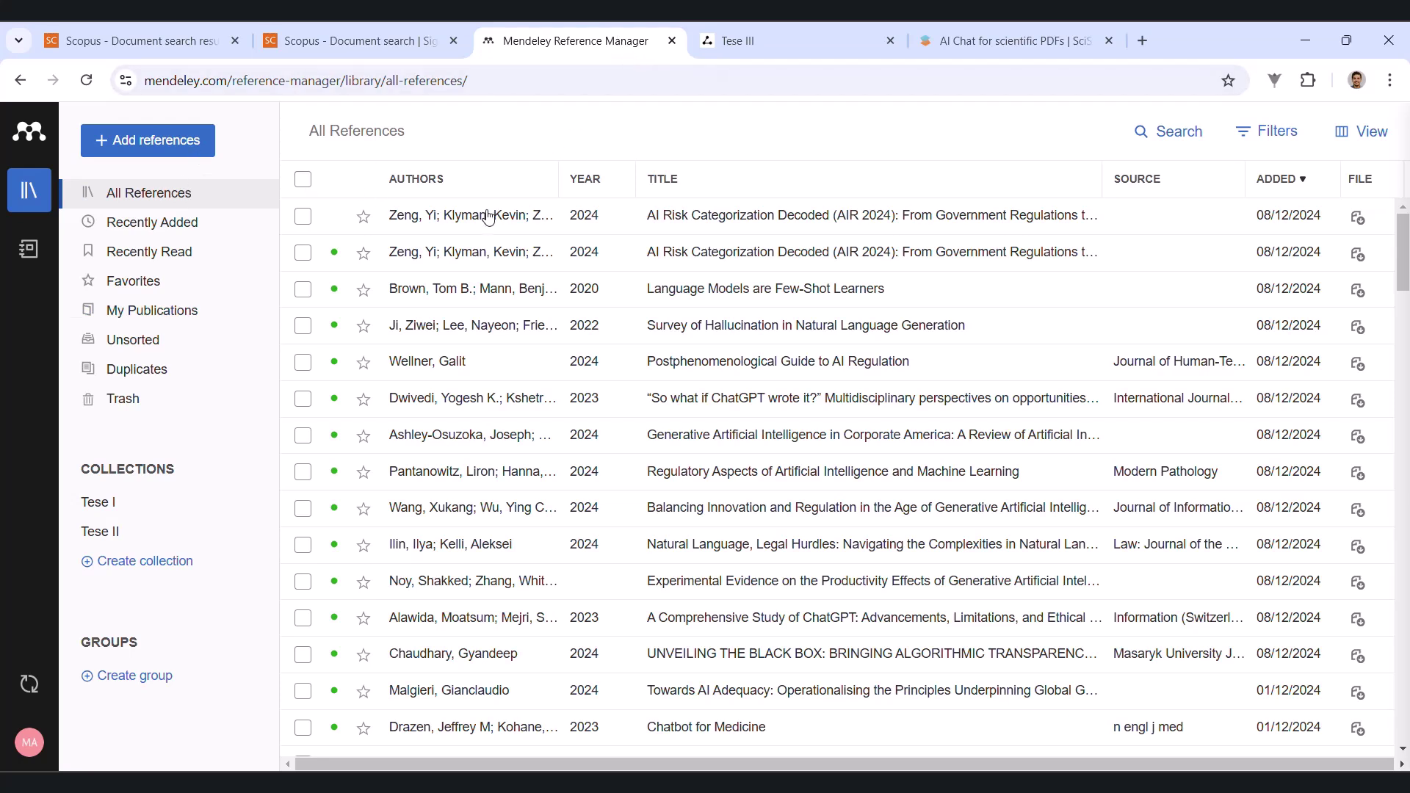
Select all 104 references and review the available export formats.
click(304, 179)
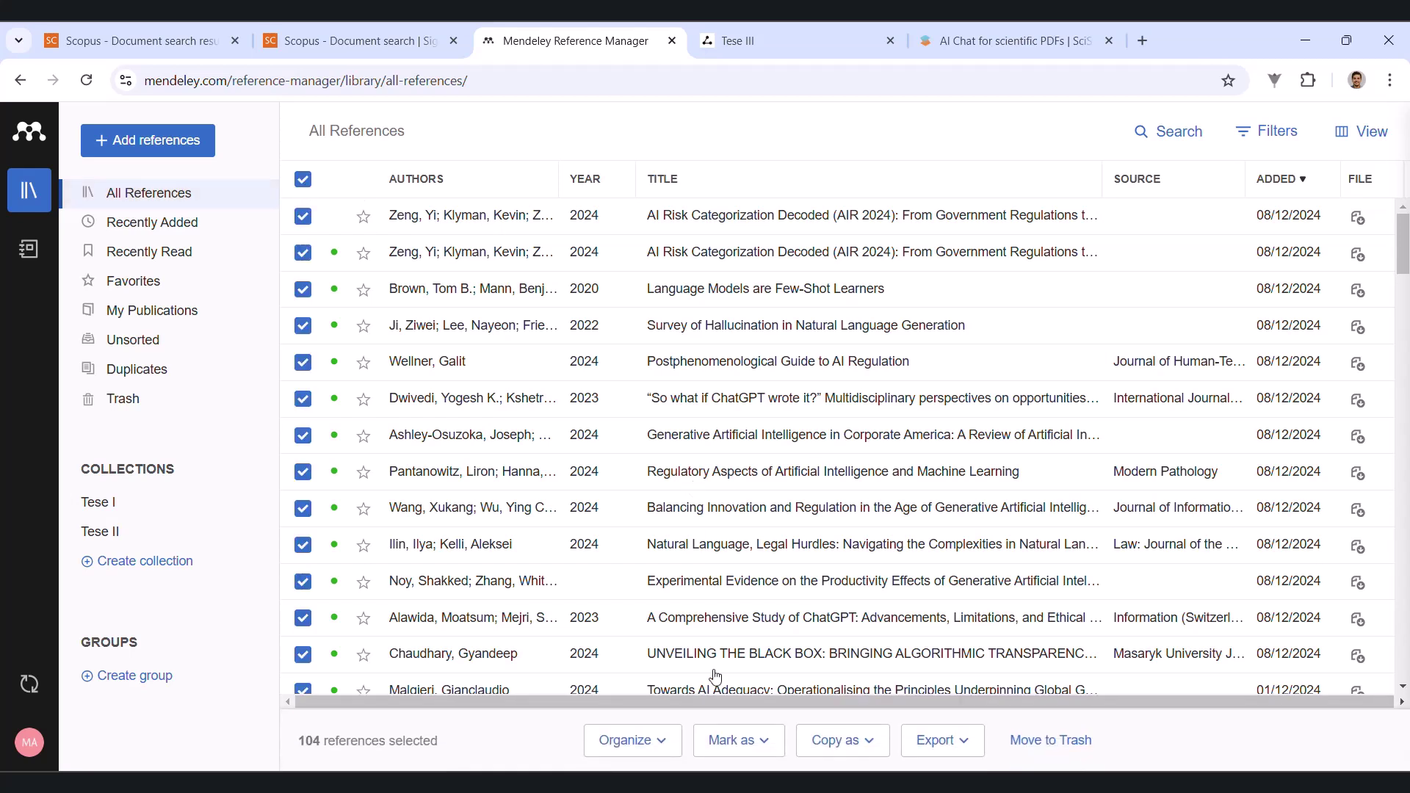
click(934, 740)
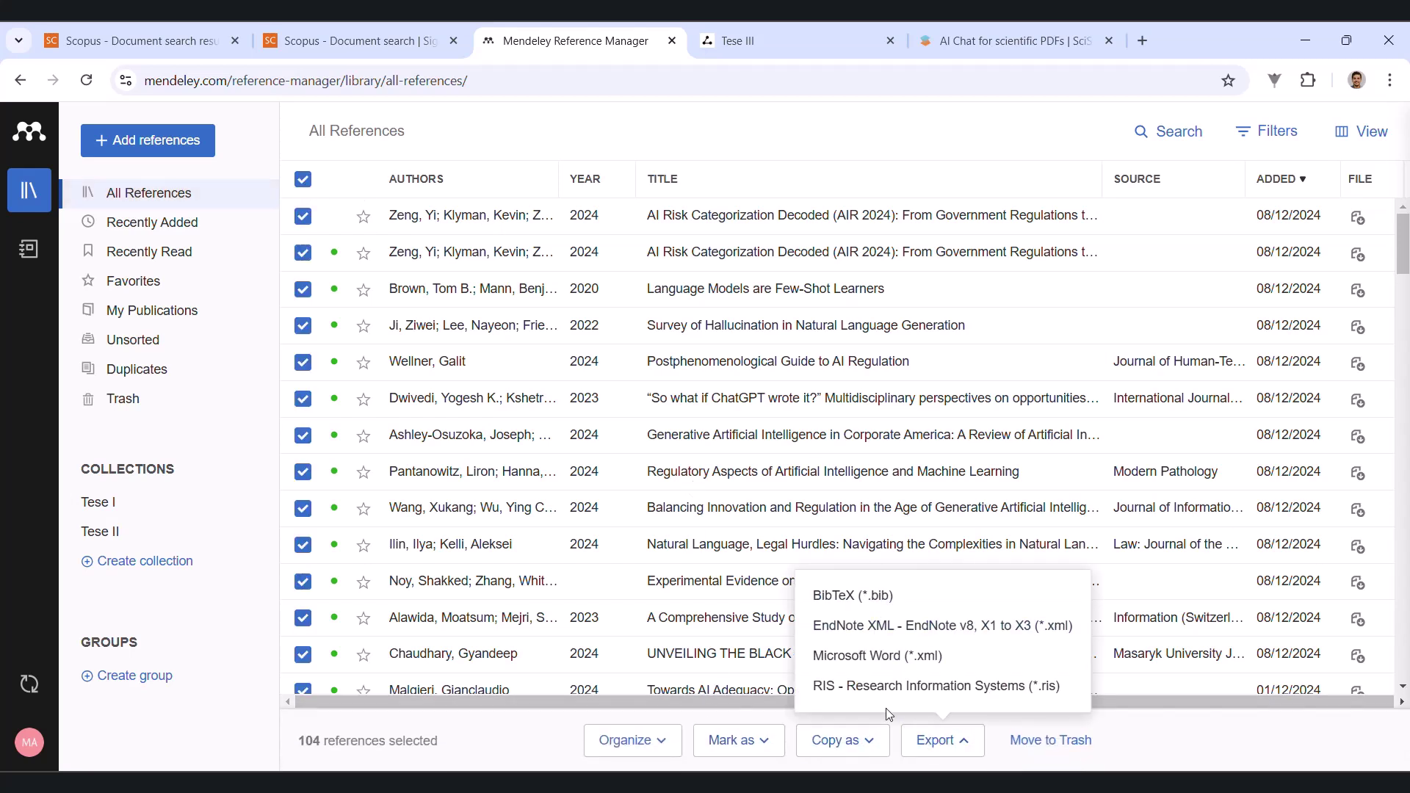
click(850, 127)
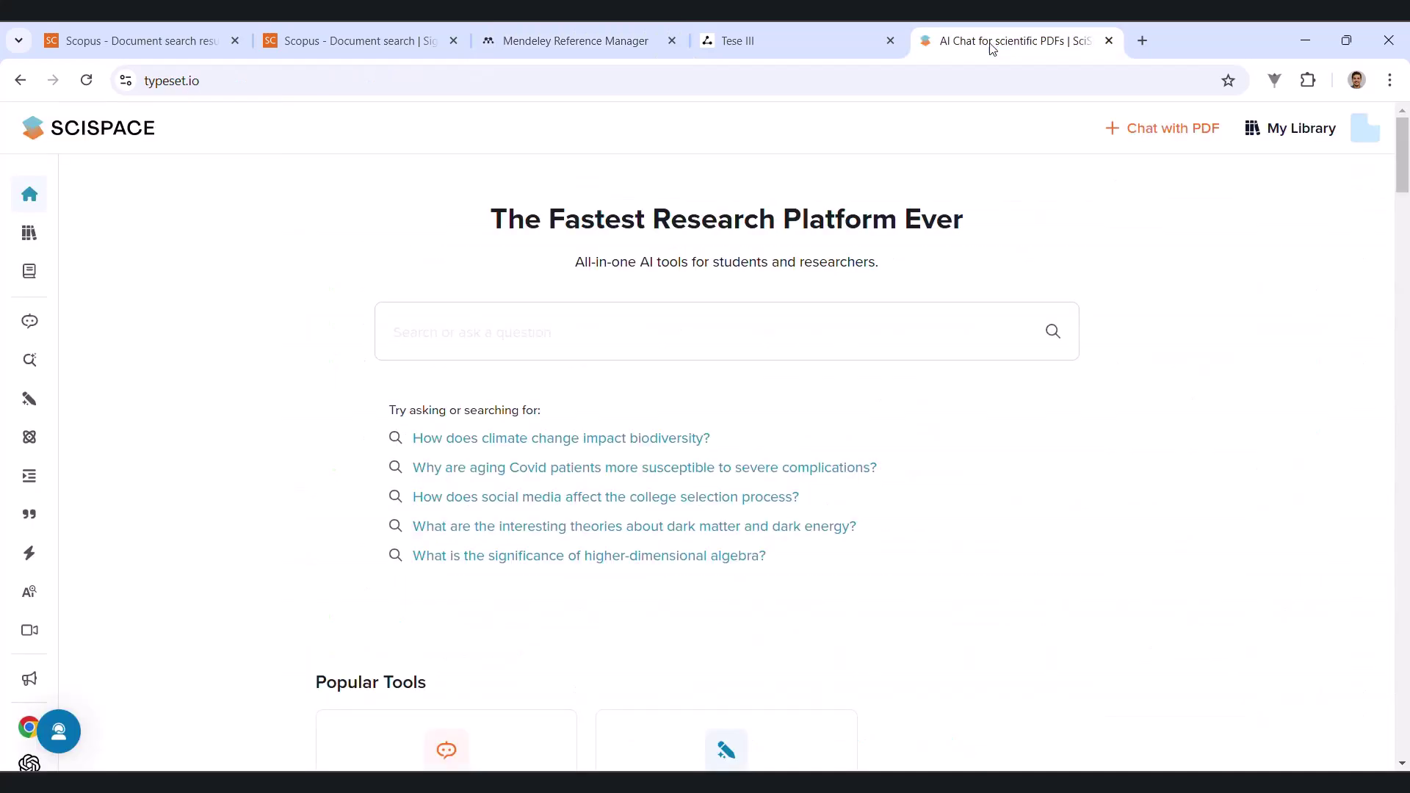
Move the SciSpace tab ahead of the Tese III tab.
drag(960, 45, 766, 49)
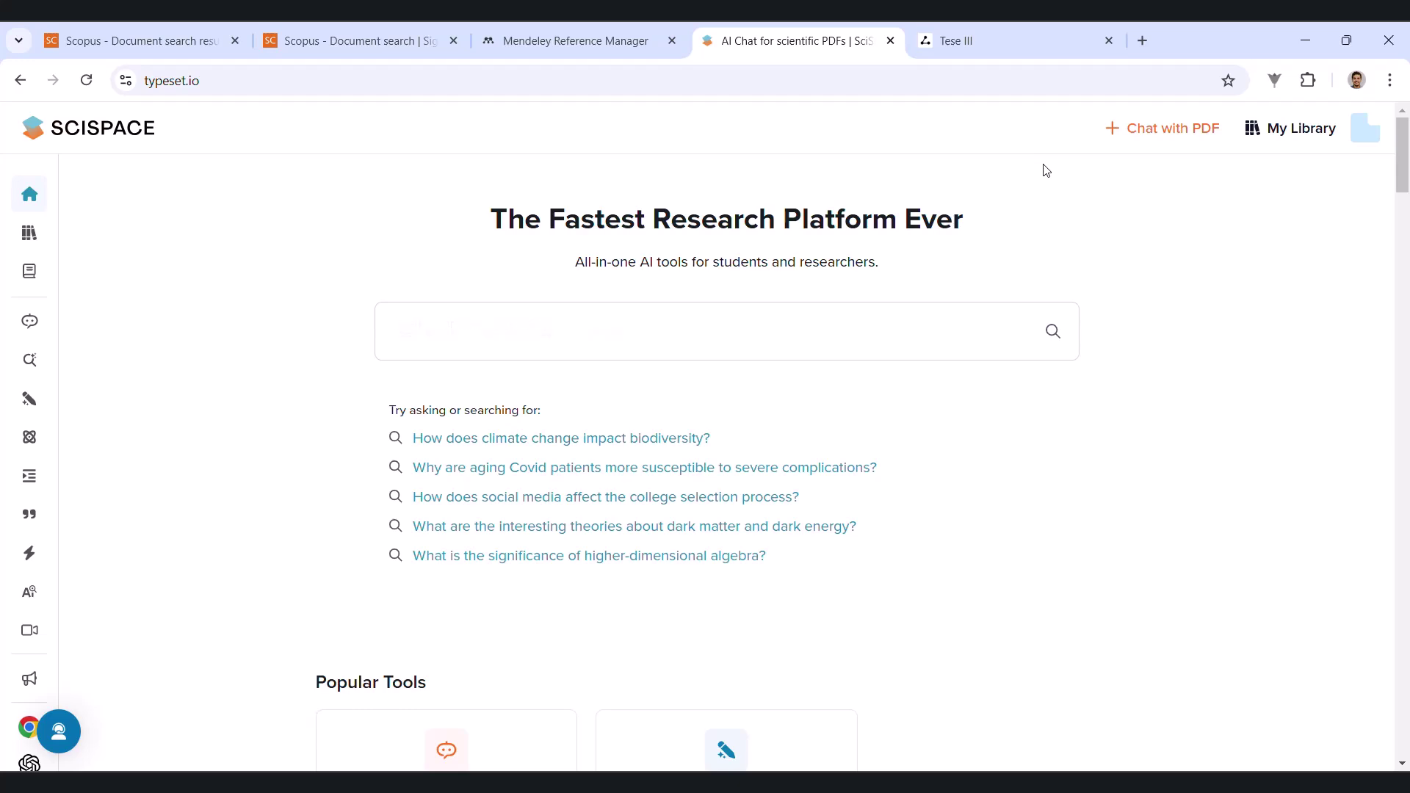
scroll(1077, 247, down, 1)
scroll(1077, 247, down, 3)
scroll(1073, 245, down, 1)
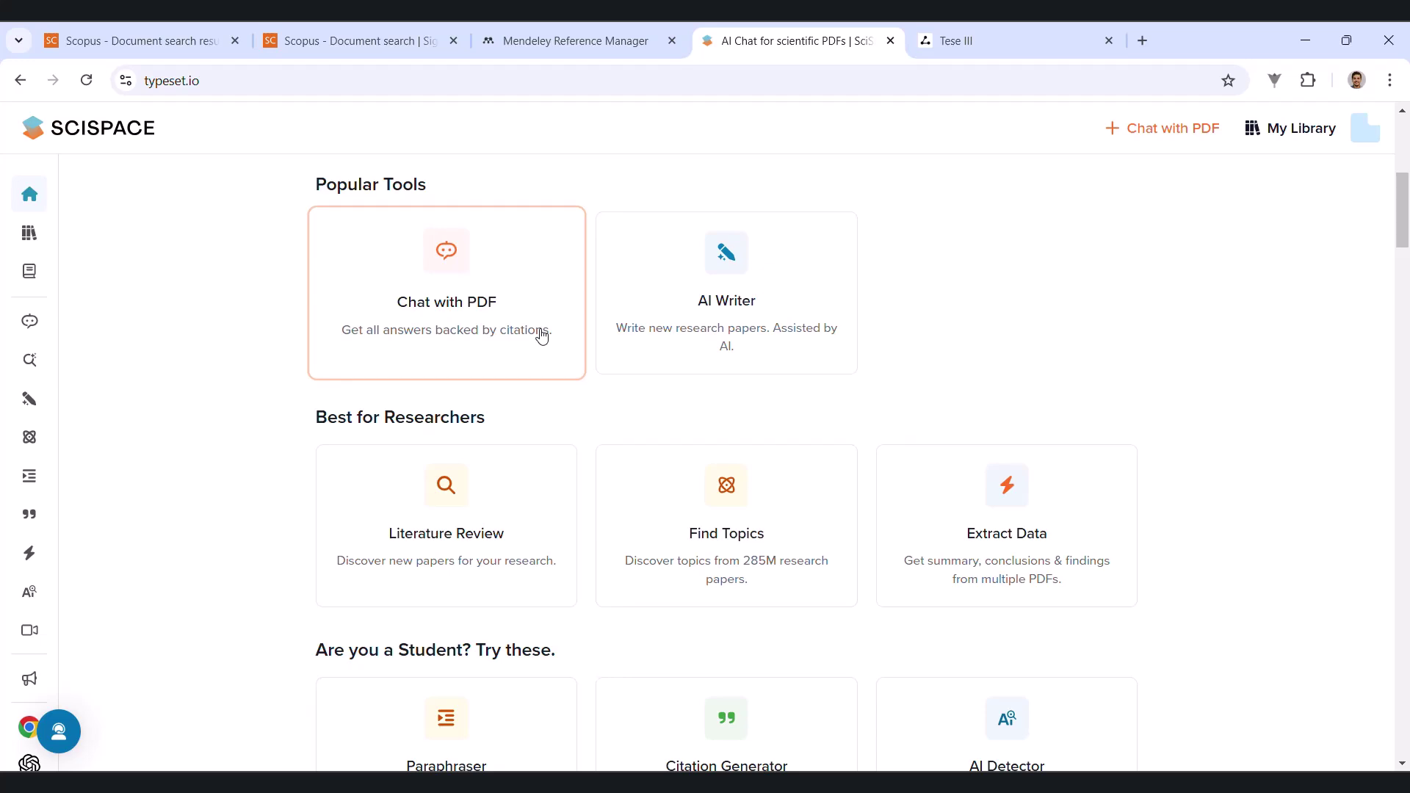
scroll(778, 354, down, 2)
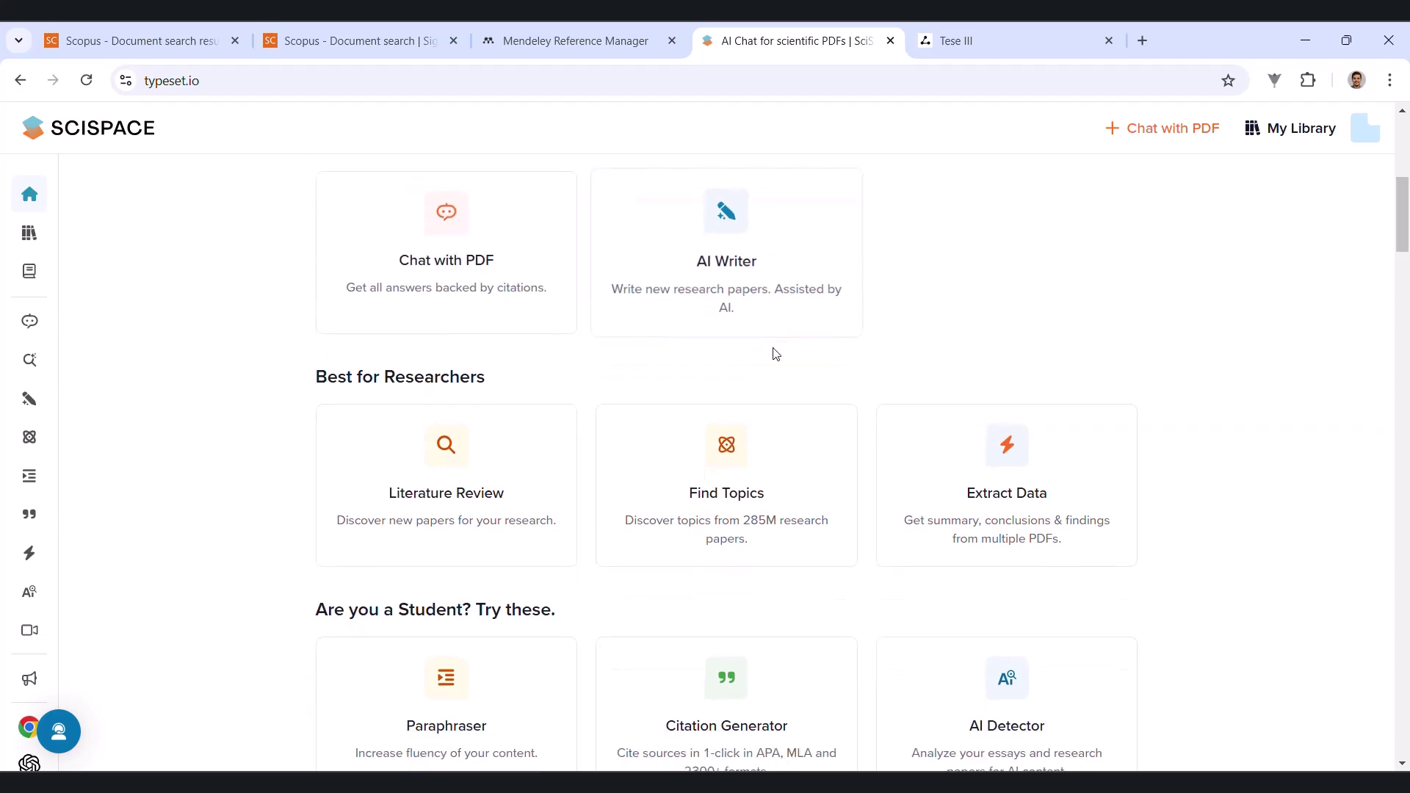
scroll(778, 352, down, 2)
scroll(778, 352, down, 1)
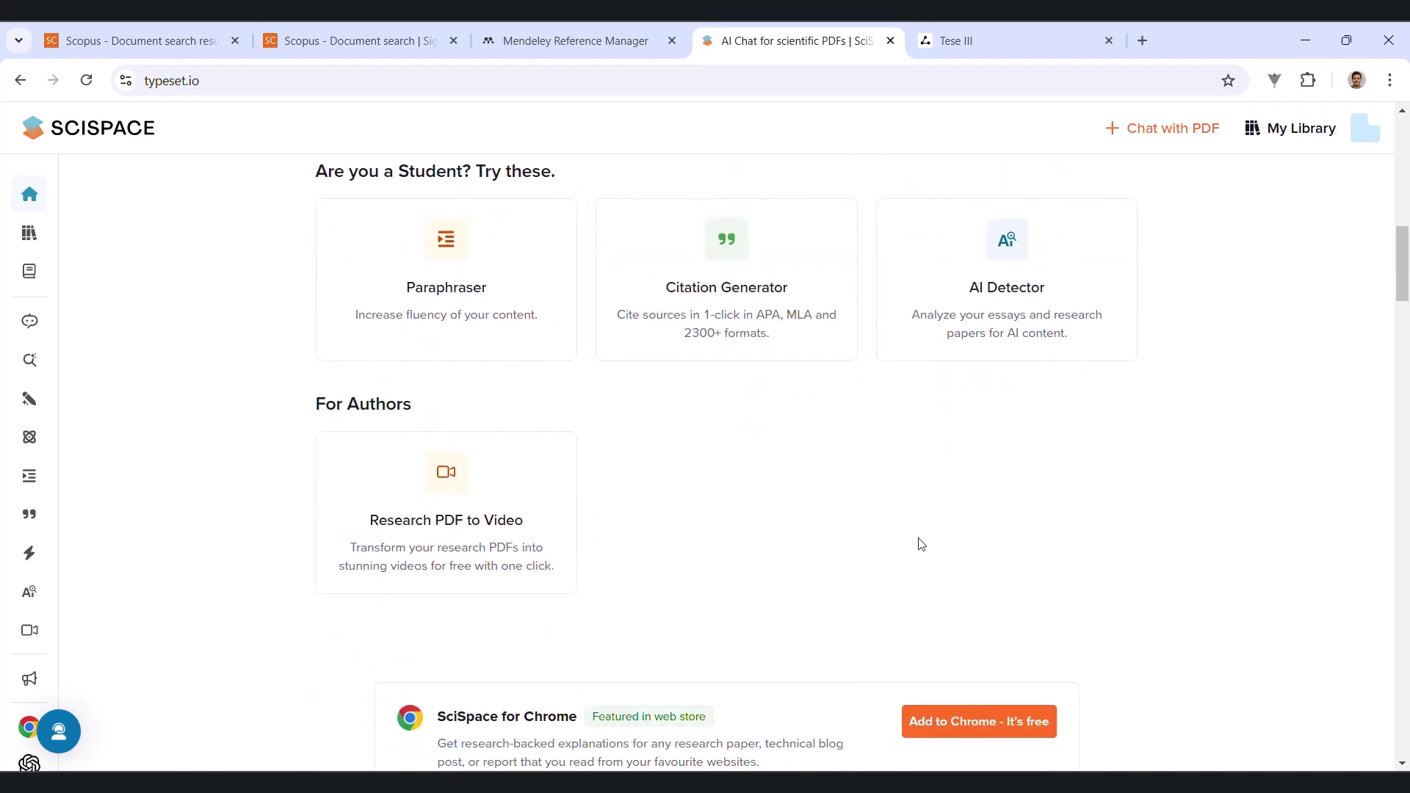
scroll(921, 545, up, 1)
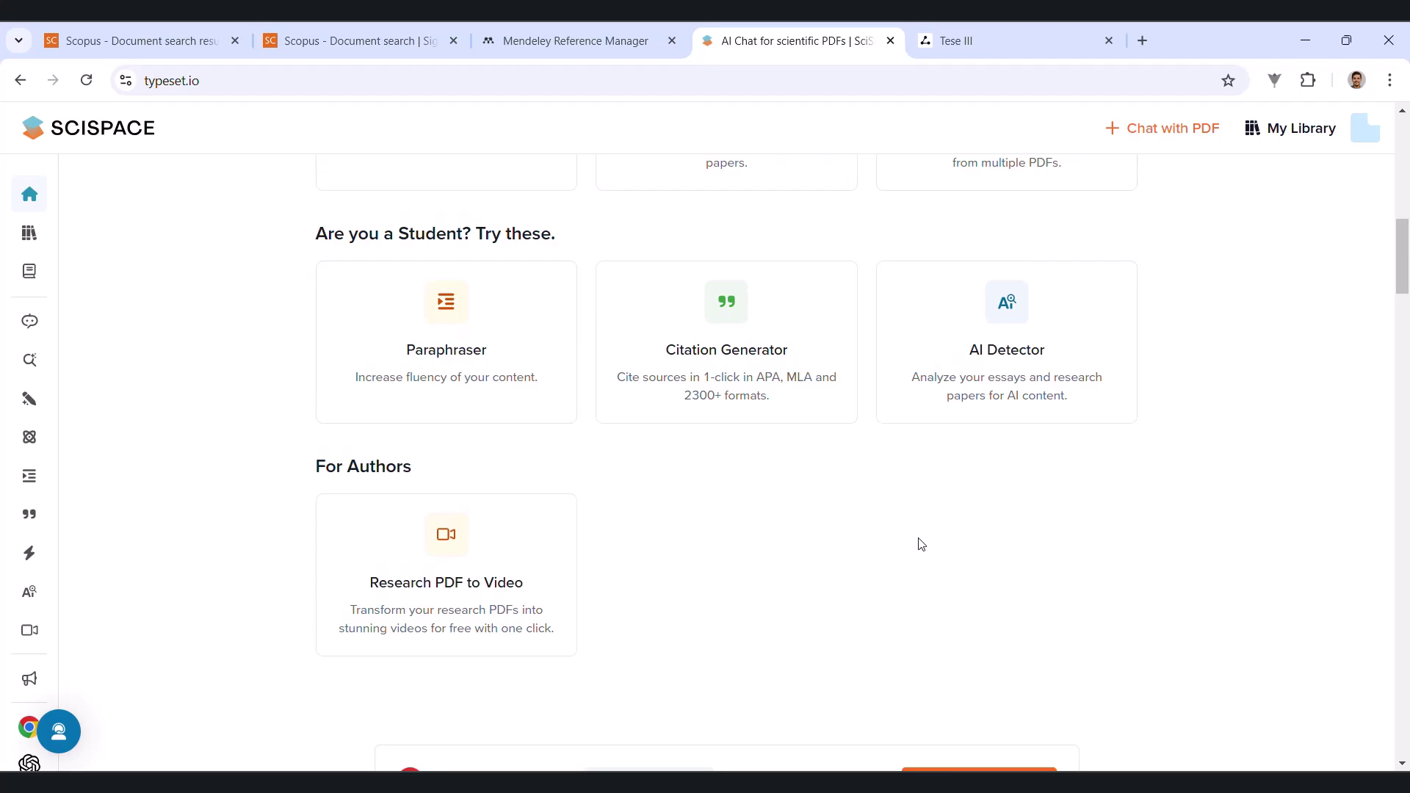
scroll(920, 545, up, 3)
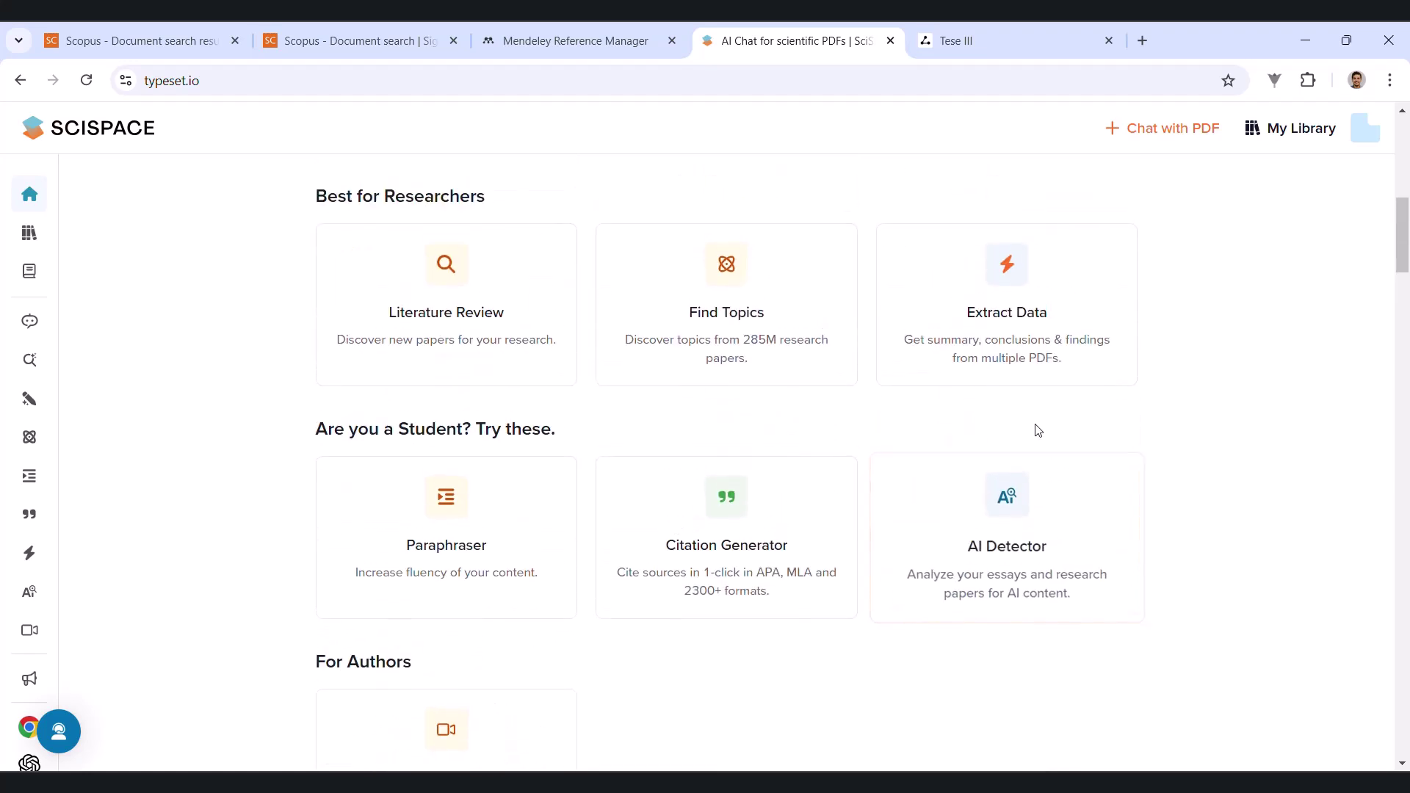
scroll(1036, 430, up, 2)
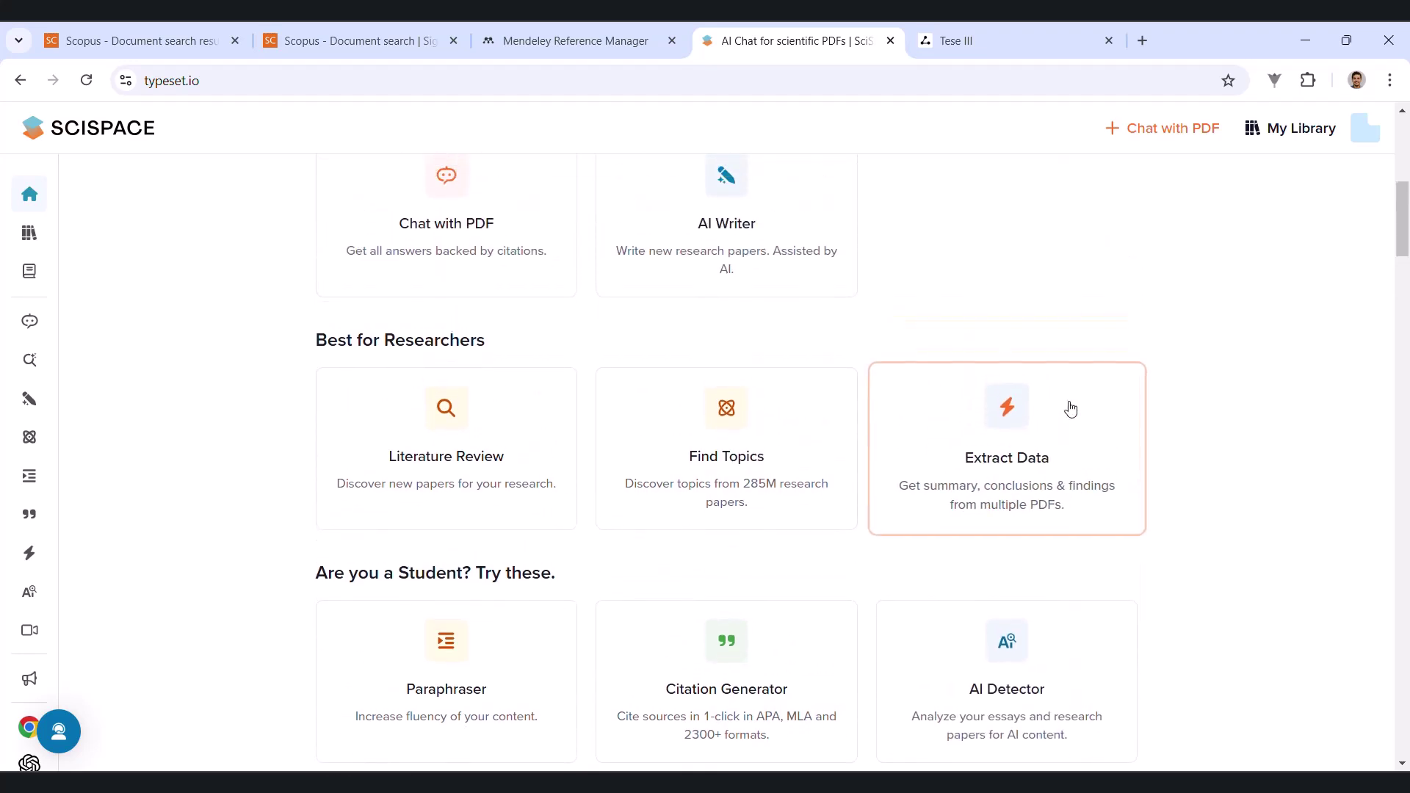
Enter the Extract Data tool and go to My Library of 94 files.
click(1060, 453)
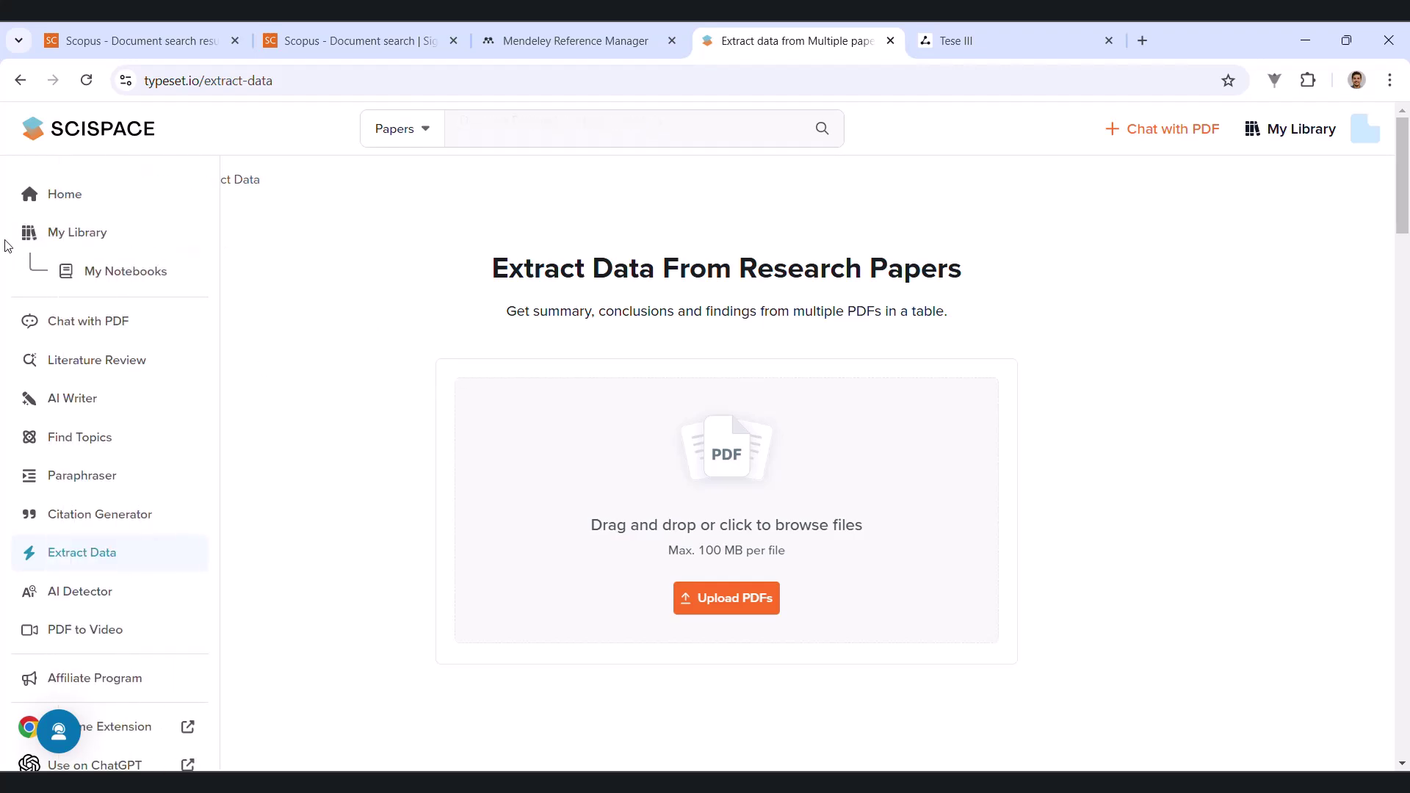
mouse_move(29, 233)
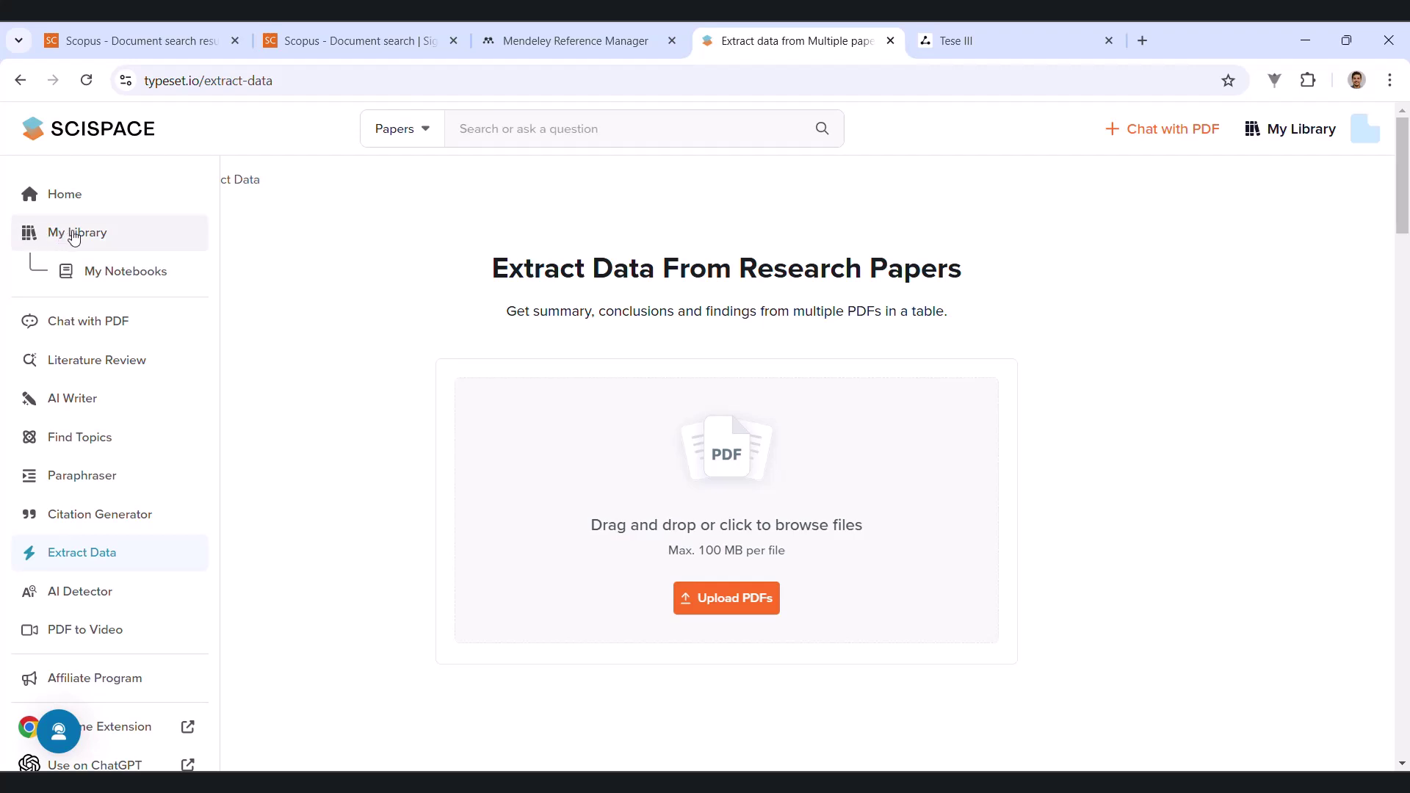
click(73, 234)
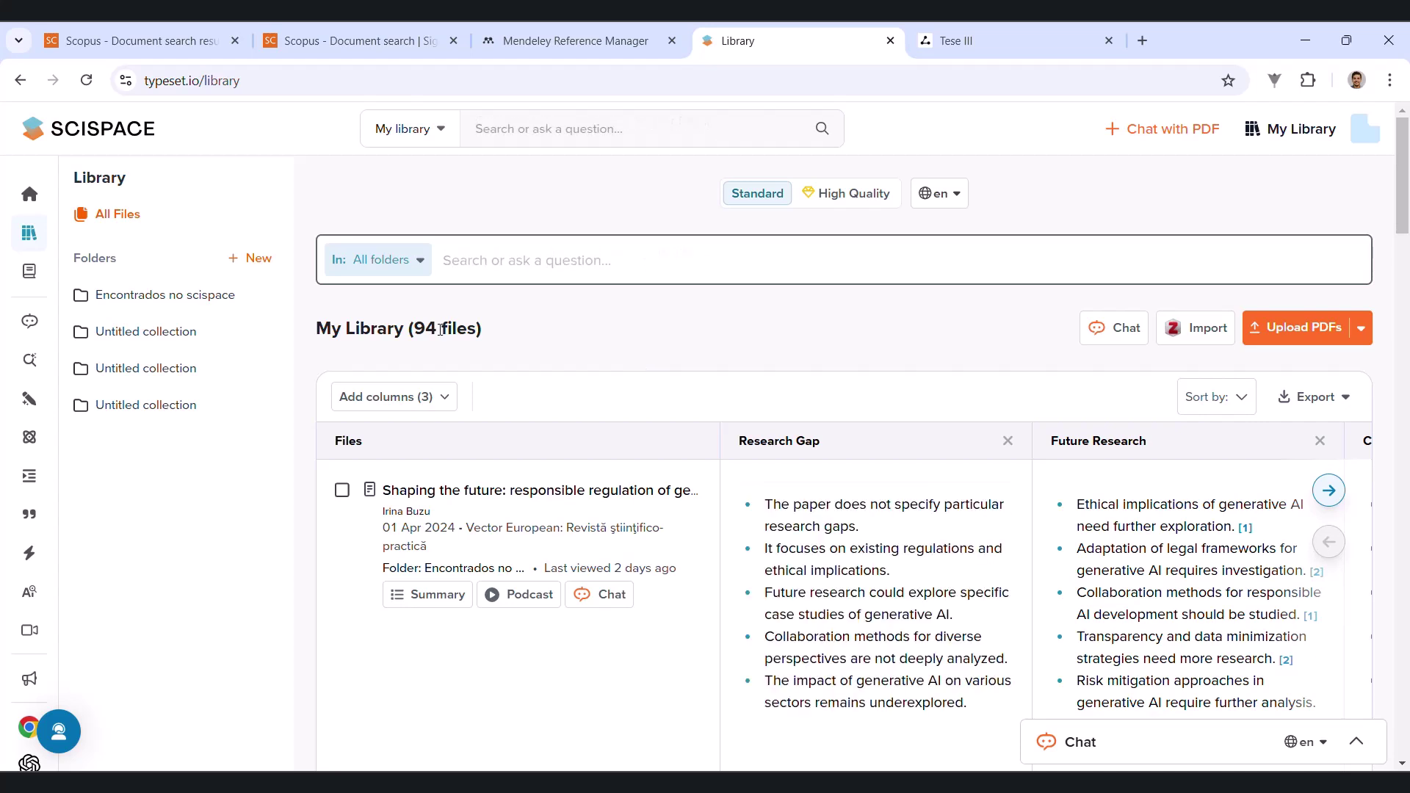
Regenerate the library's Research Gap and Future Research answers with High Quality enabled.
click(836, 195)
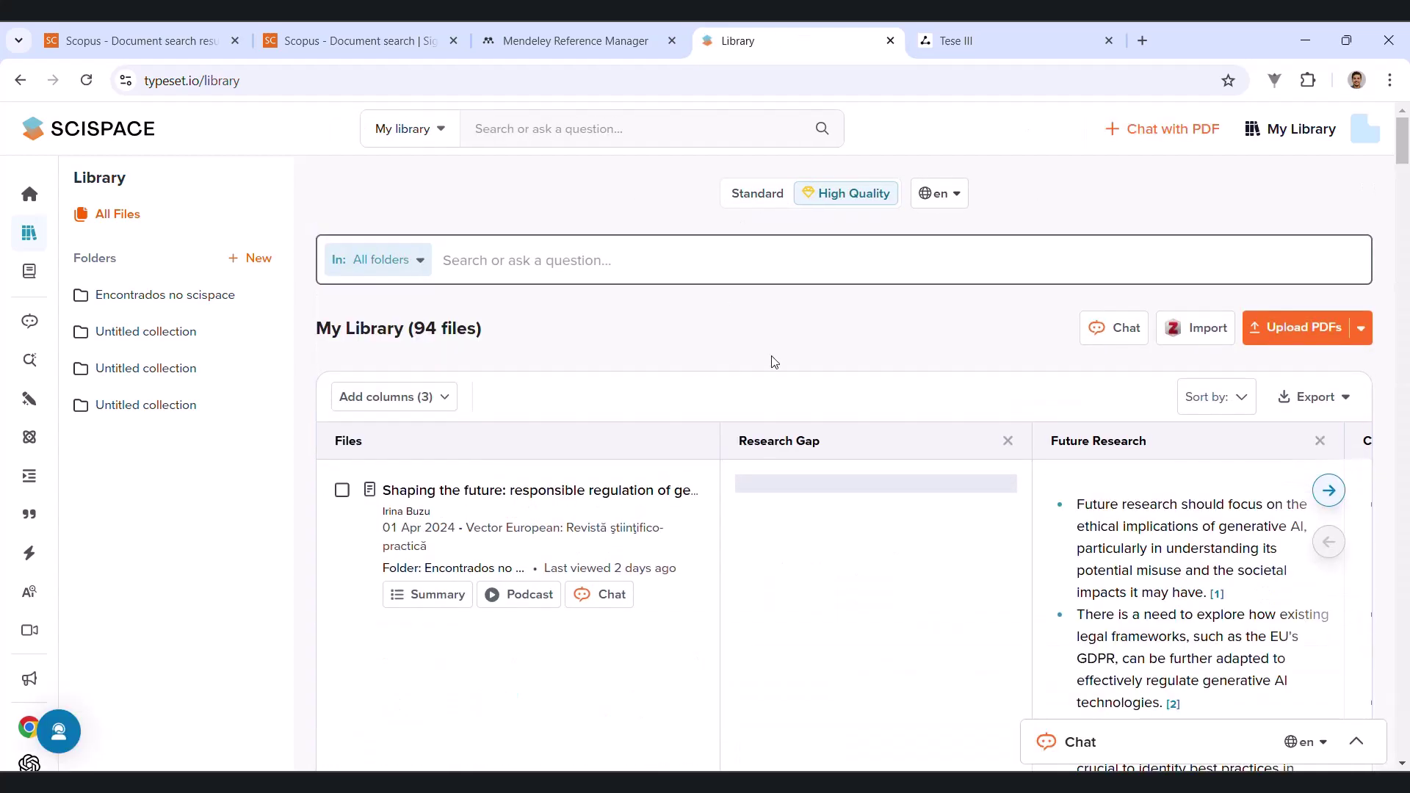
scroll(803, 356, down, 1)
scroll(807, 359, down, 1)
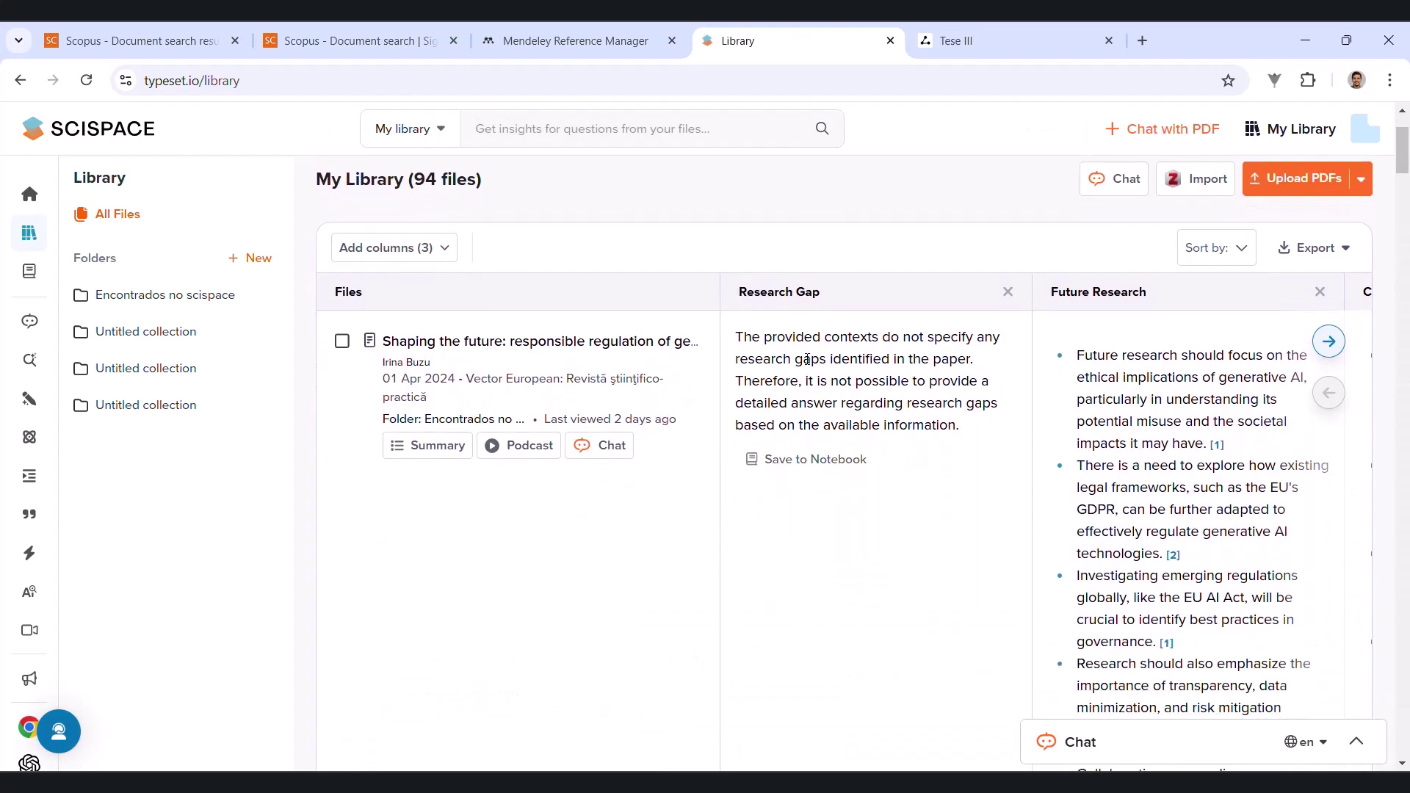
scroll(837, 397, down, 1)
scroll(849, 412, down, 1)
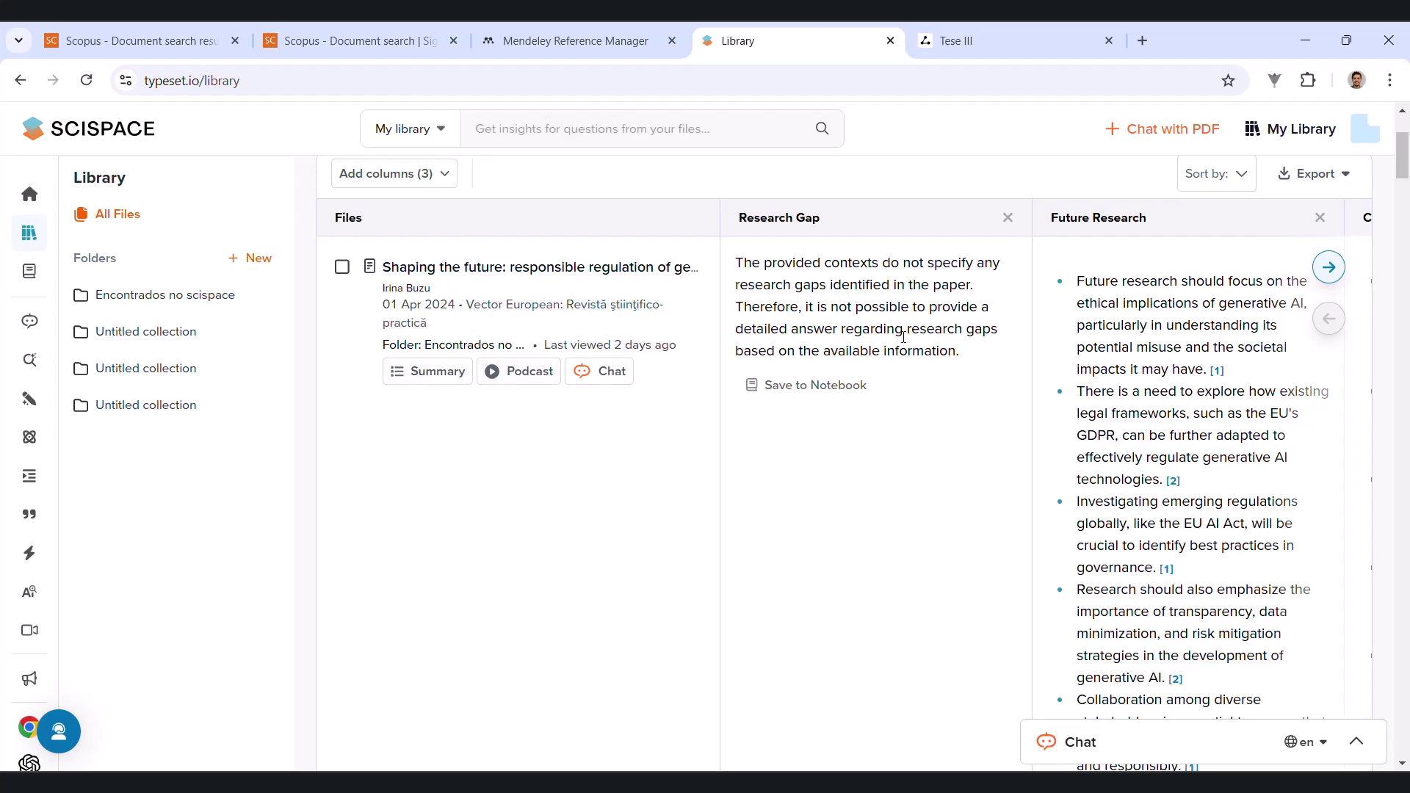
scroll(948, 395, right, 2)
scroll(949, 394, right, 3)
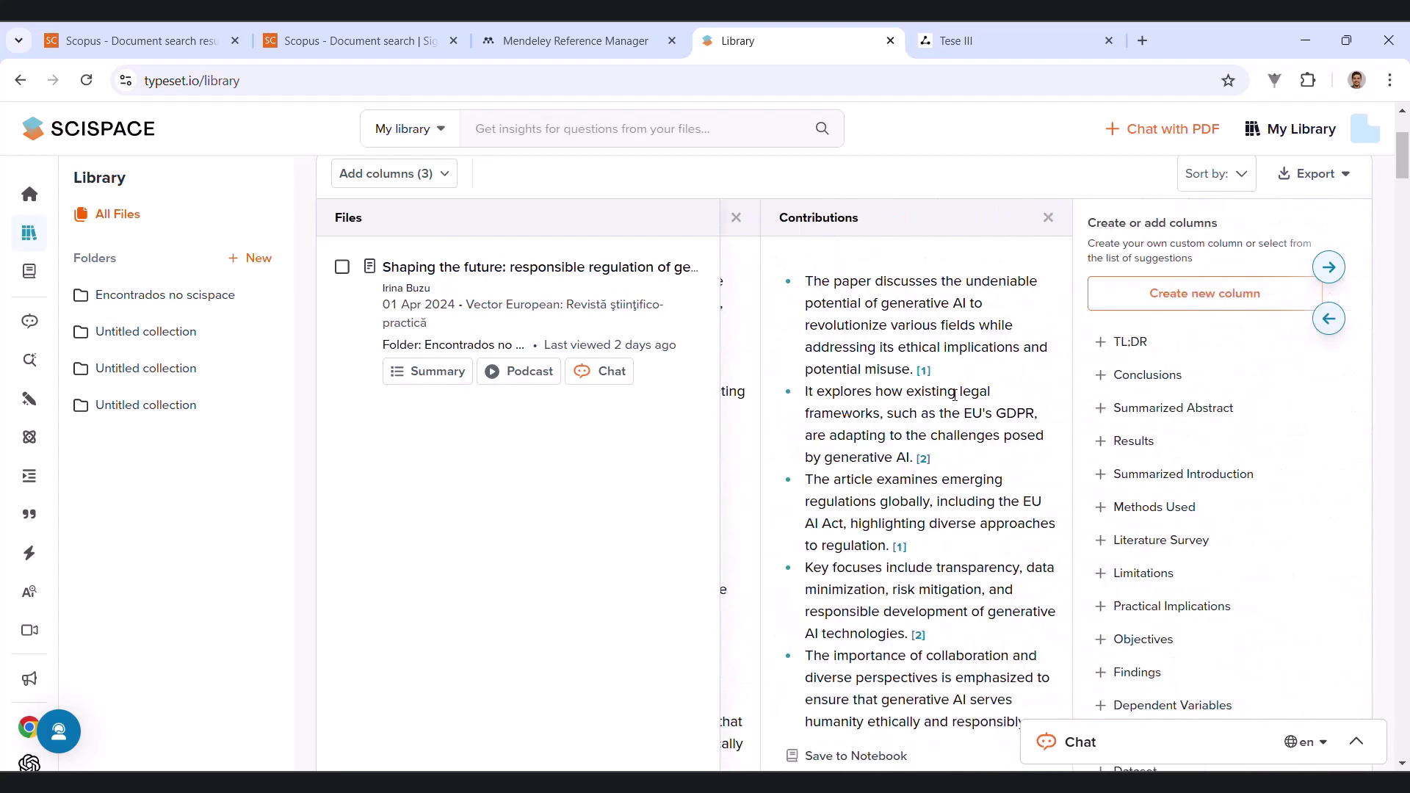
scroll(954, 394, left, 3)
scroll(955, 395, left, 2)
scroll(950, 394, left, 1)
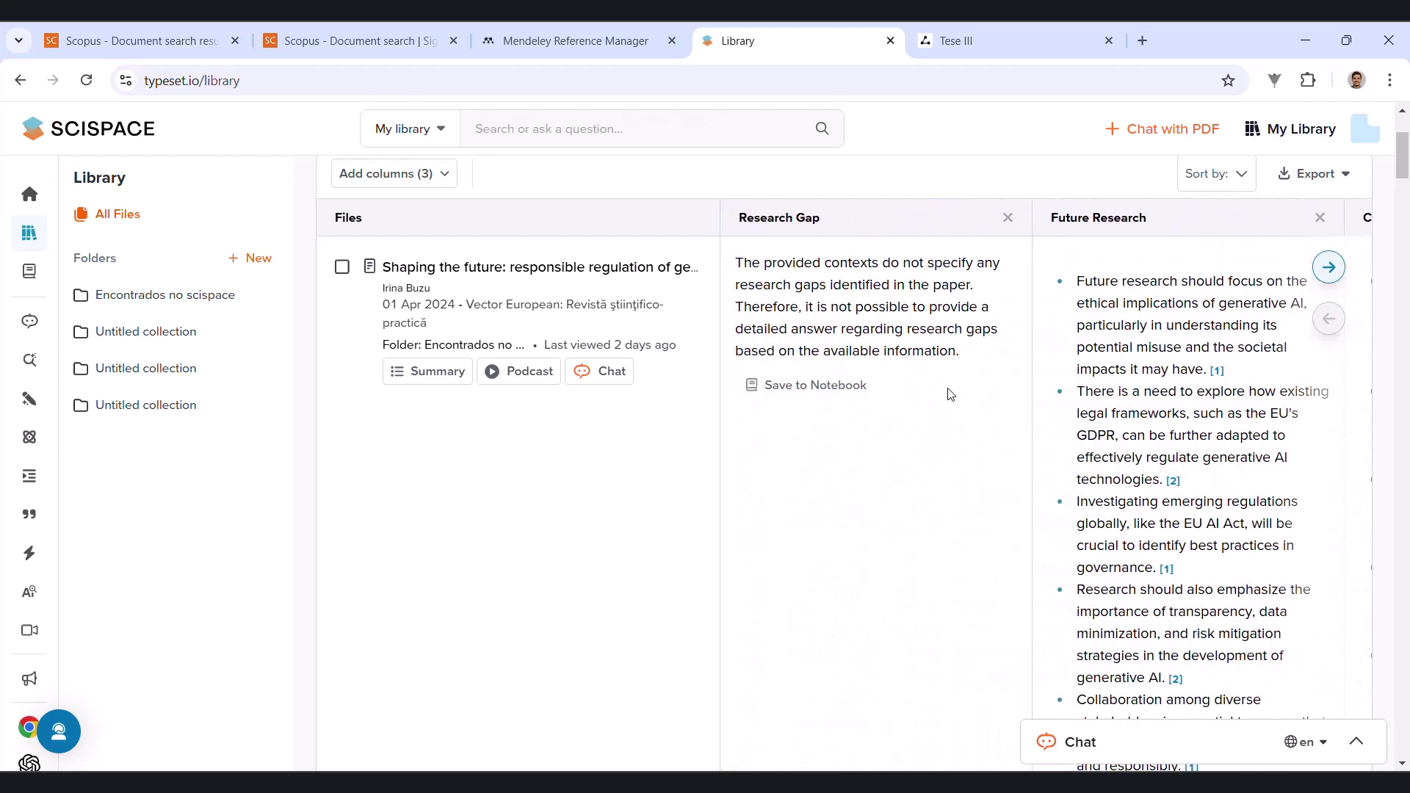
scroll(903, 387, right, 2)
scroll(991, 419, right, 3)
scroll(1180, 504, right, 2)
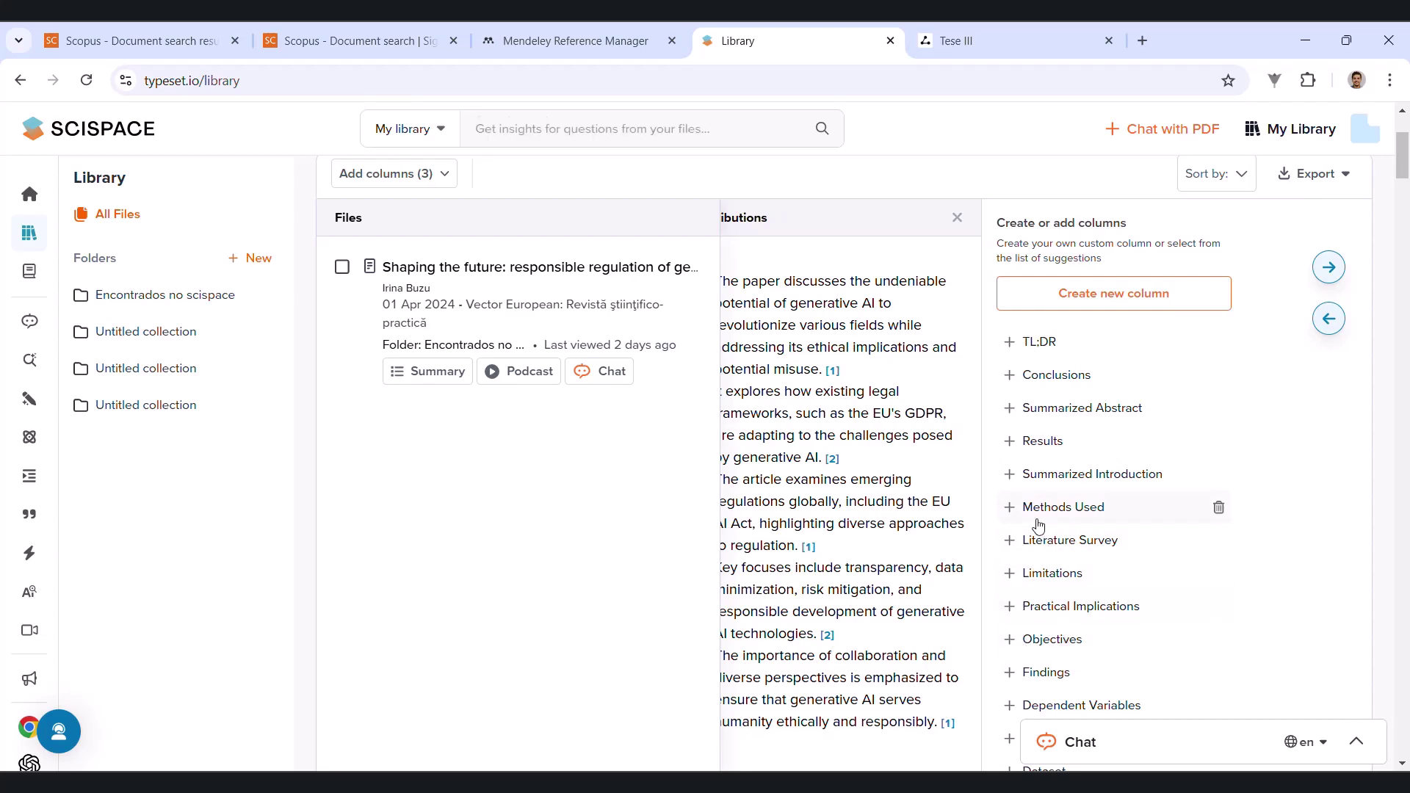
scroll(1038, 518, down, 1)
scroll(1078, 467, down, 3)
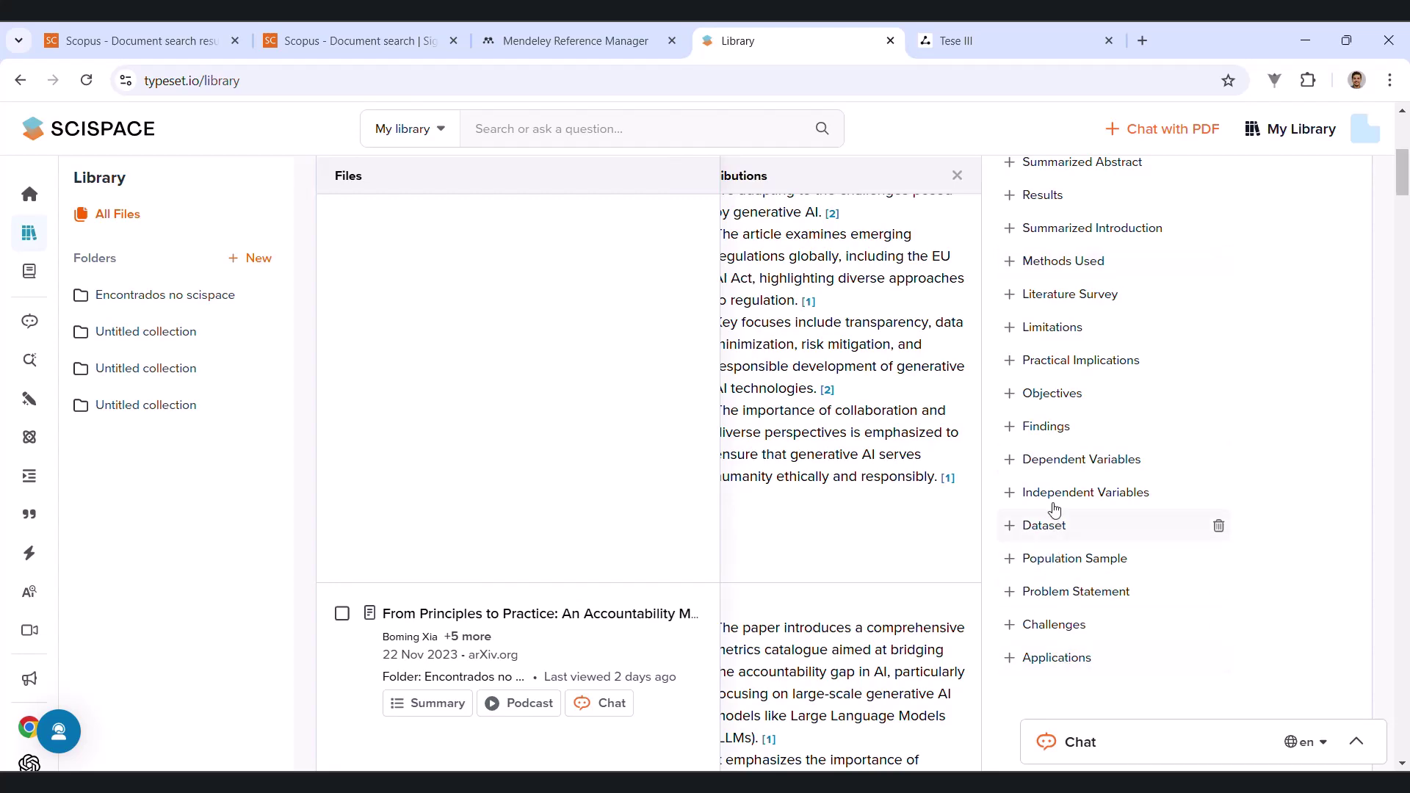
scroll(1052, 408, up, 3)
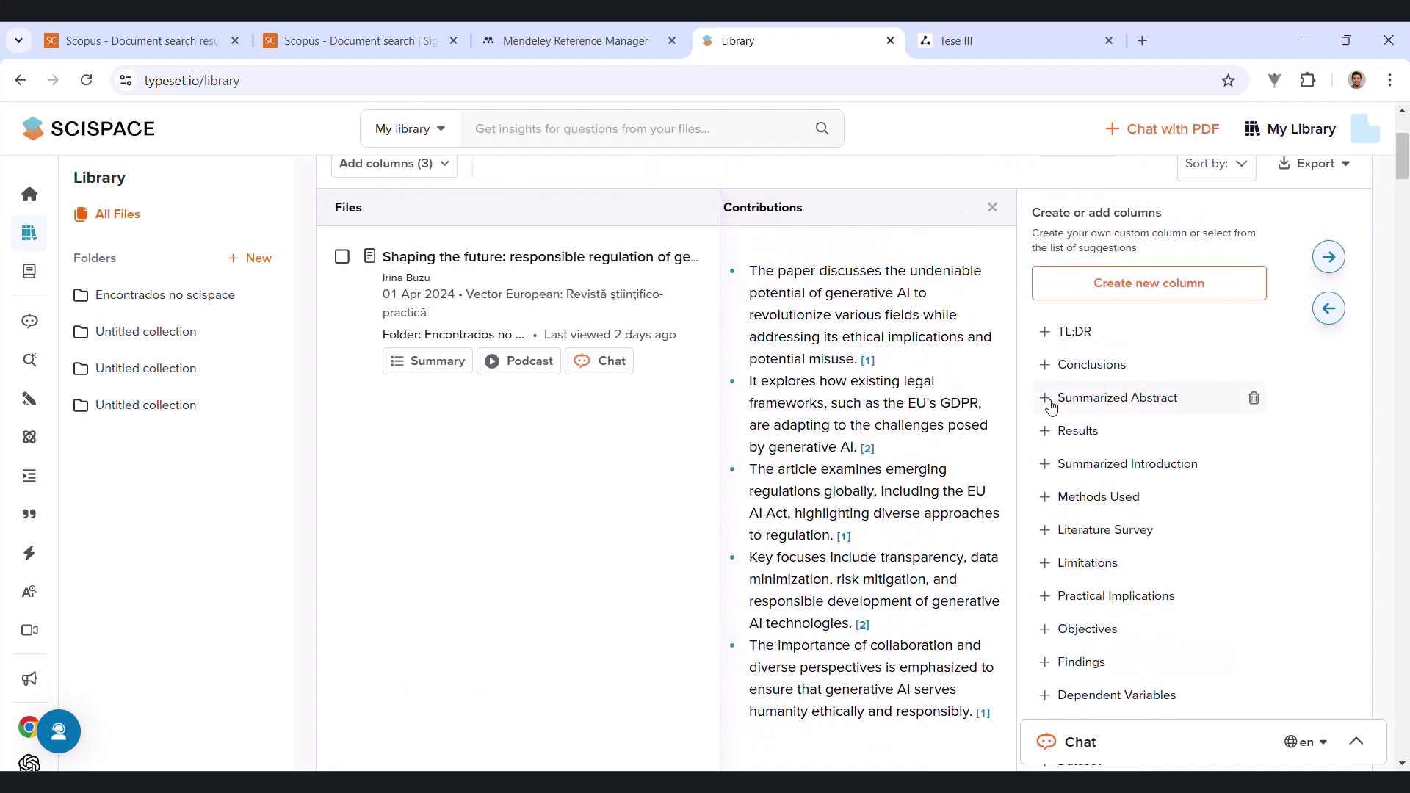
scroll(1051, 408, left, 3)
scroll(1051, 408, left, 3)
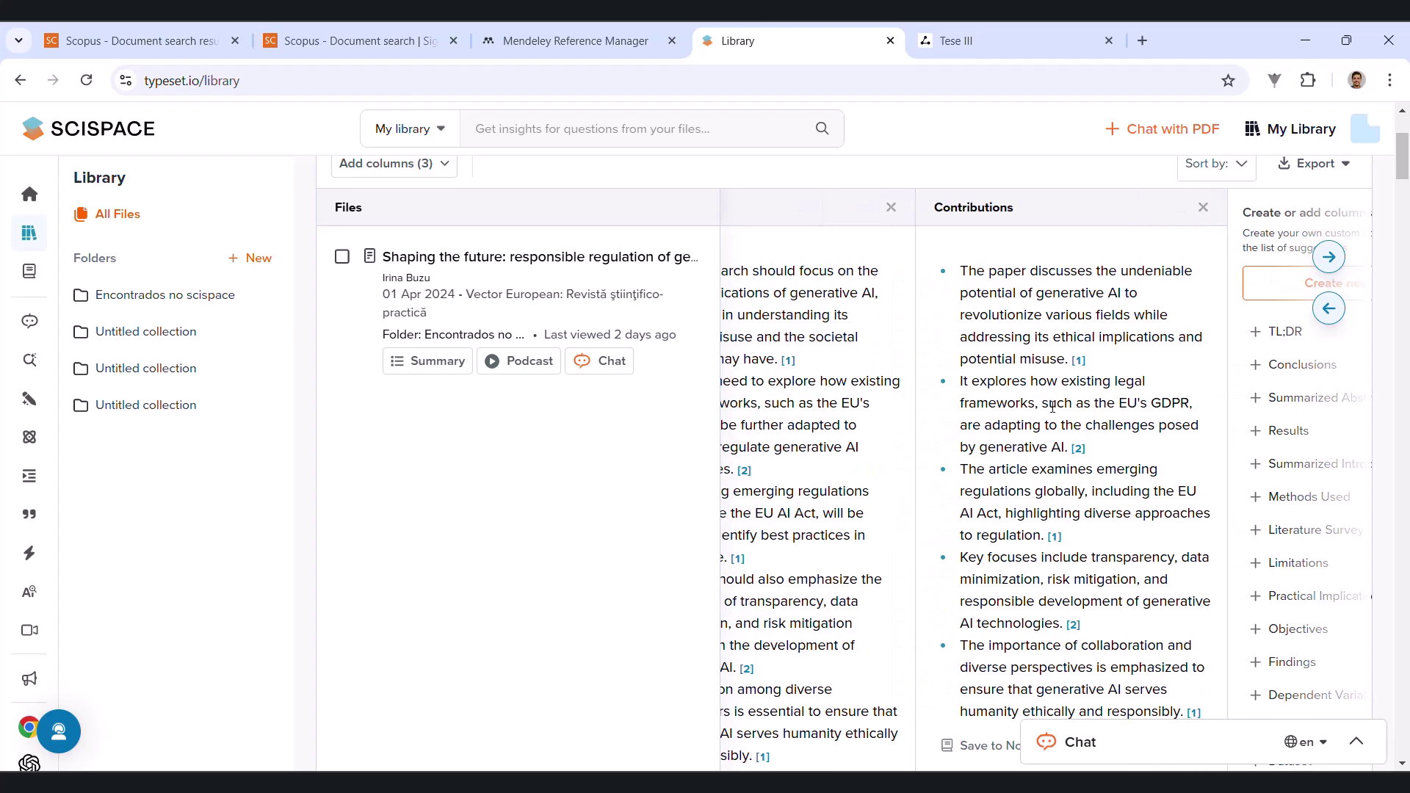
scroll(1047, 406, left, 2)
scroll(1046, 407, left, 2)
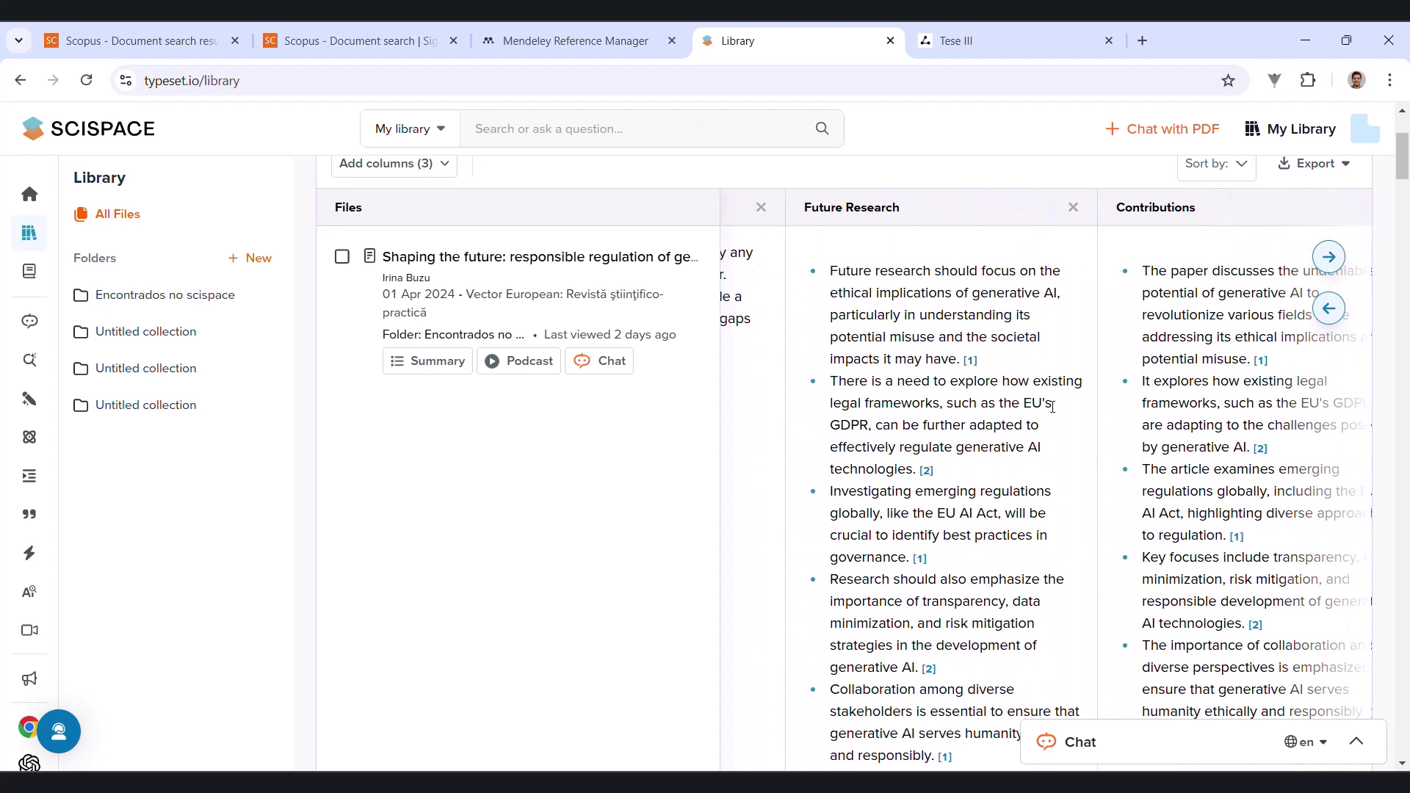
scroll(1052, 408, left, 2)
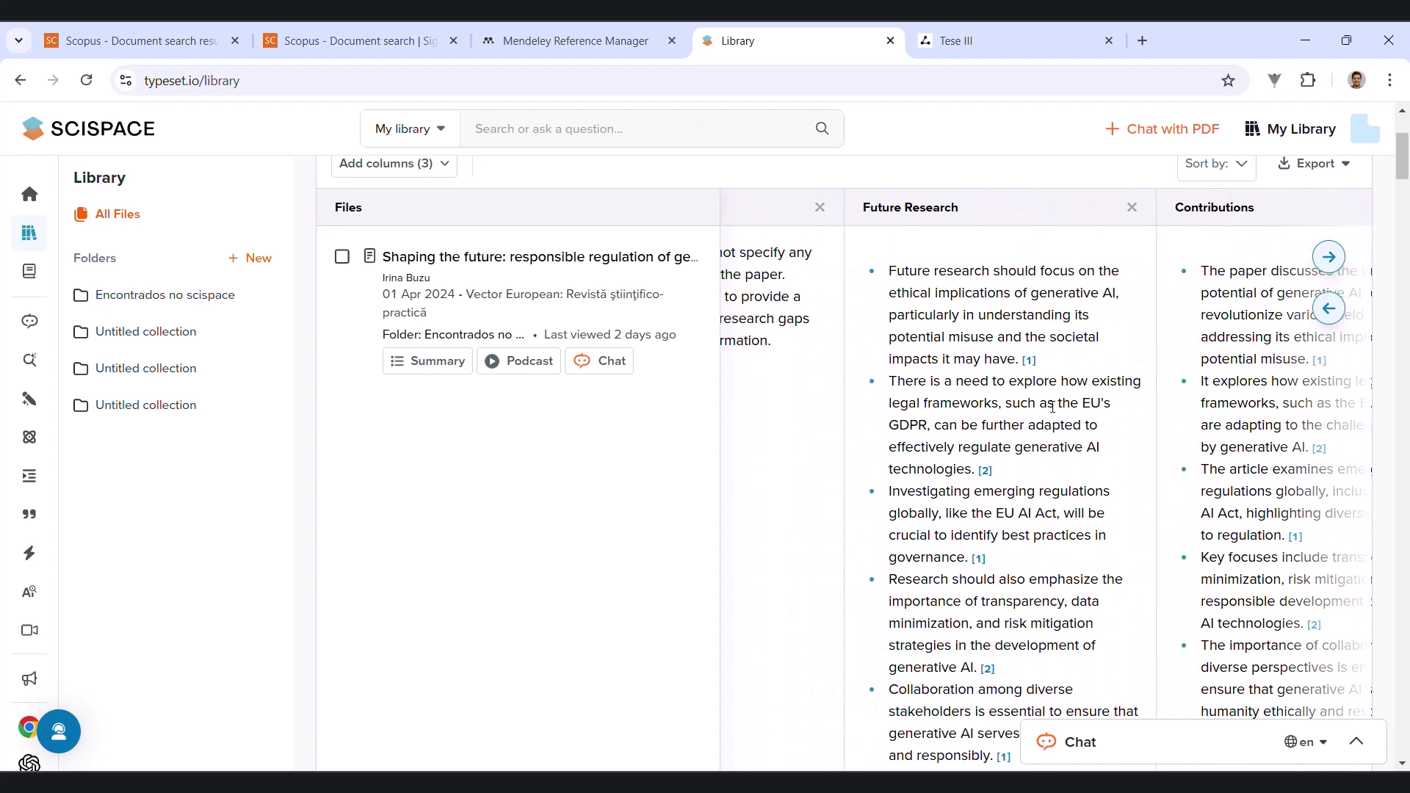
scroll(1052, 408, left, 2)
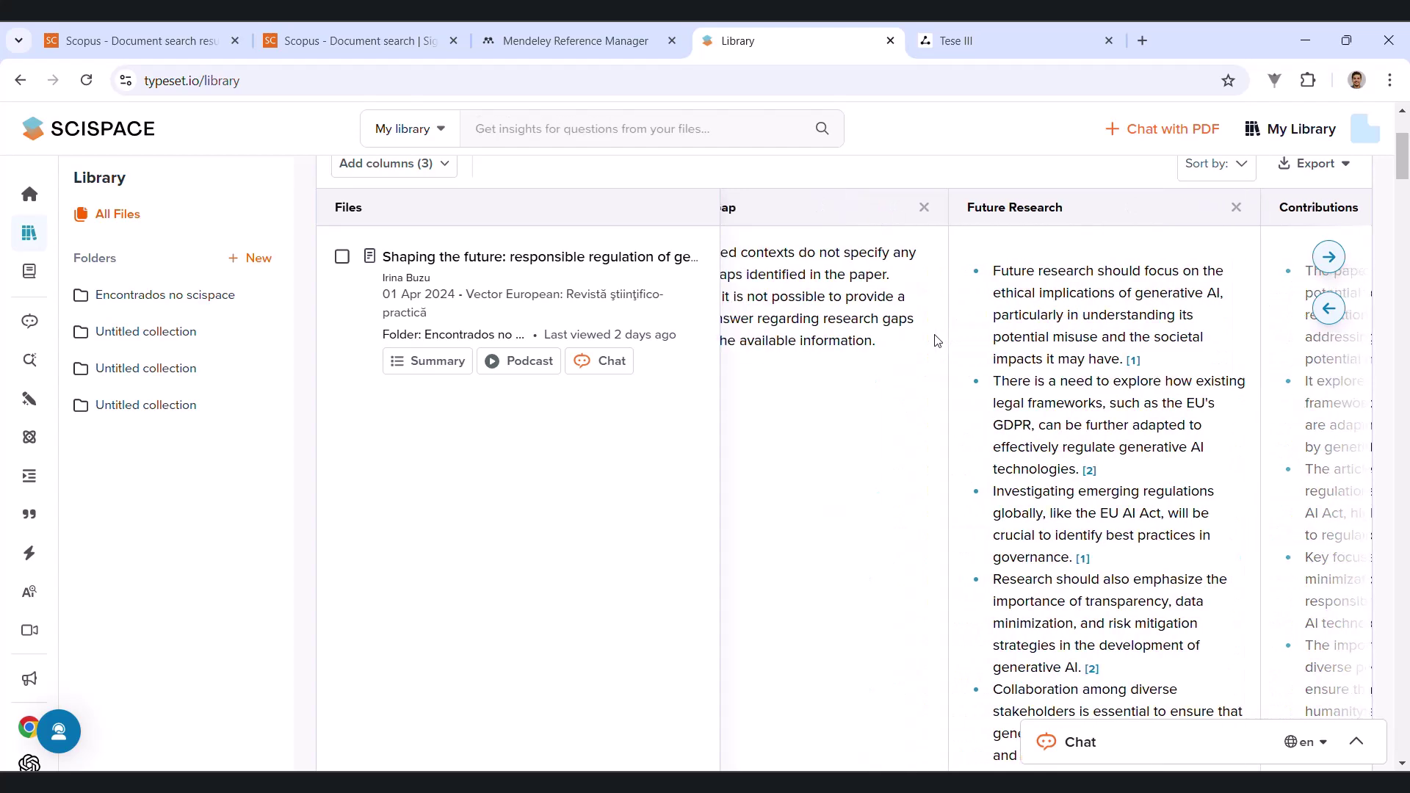
scroll(936, 340, up, 2)
scroll(936, 342, up, 1)
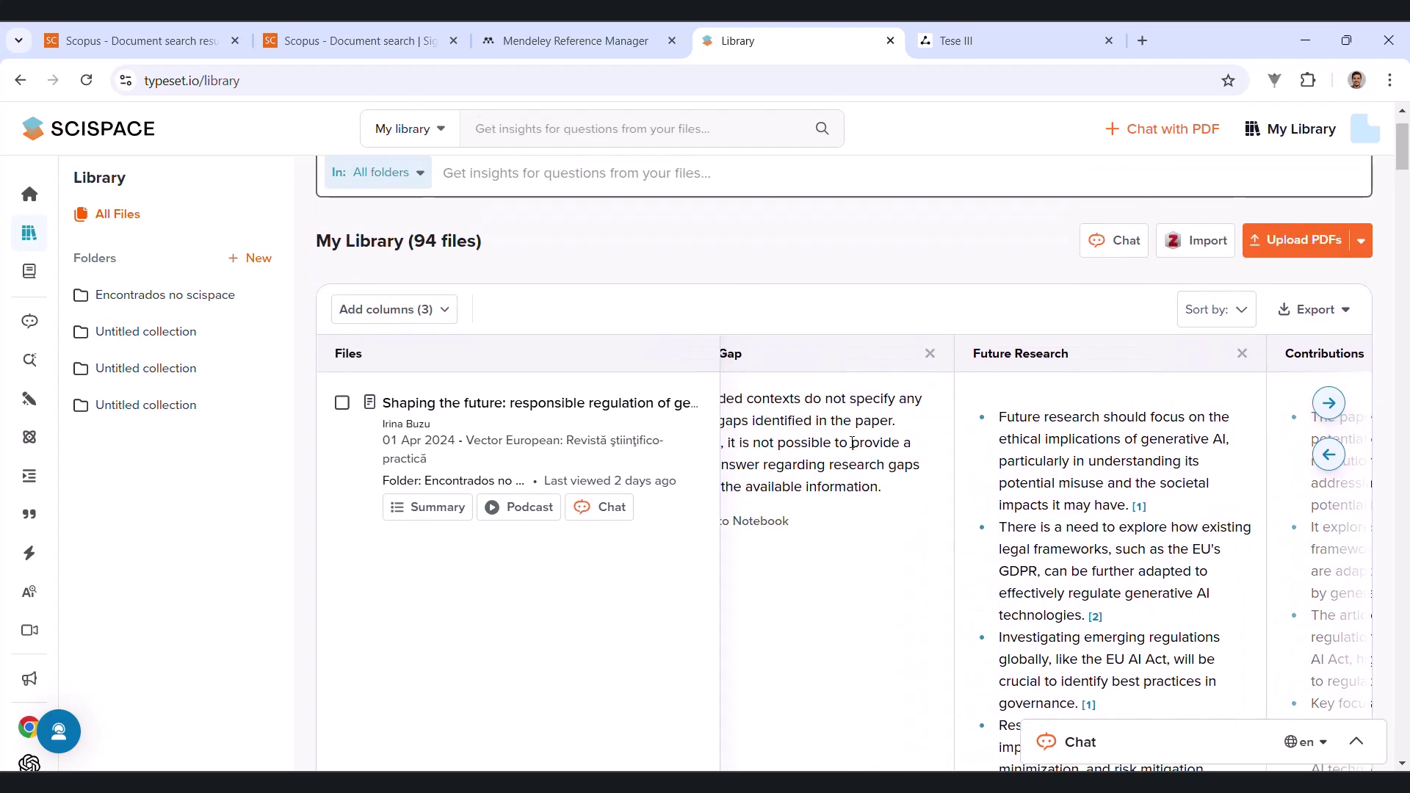
scroll(856, 486, left, 1)
scroll(848, 485, down, 1)
scroll(848, 484, down, 1)
scroll(848, 484, right, 1)
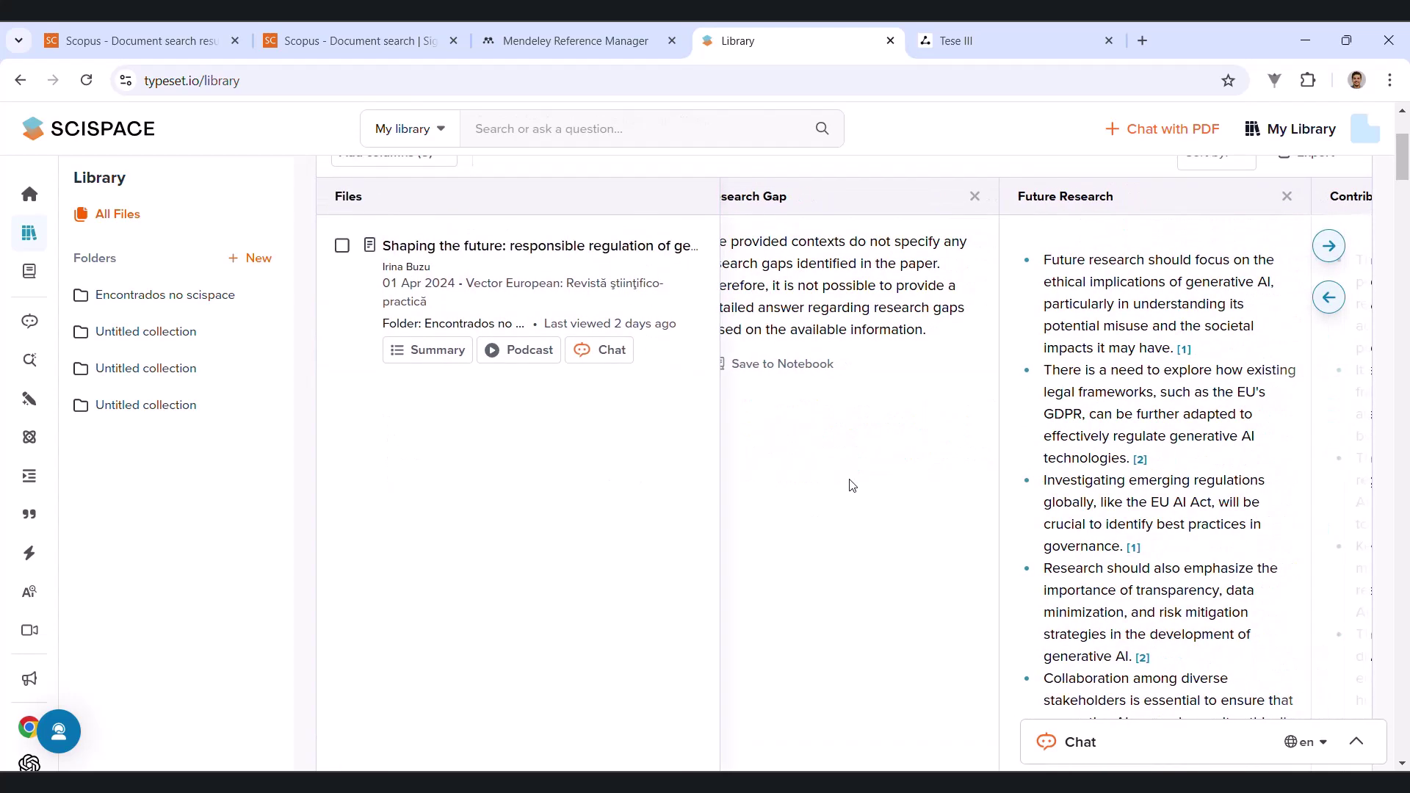
Visit the responsible regulation paper, return to the library and review the Export formats without exporting.
click(1188, 352)
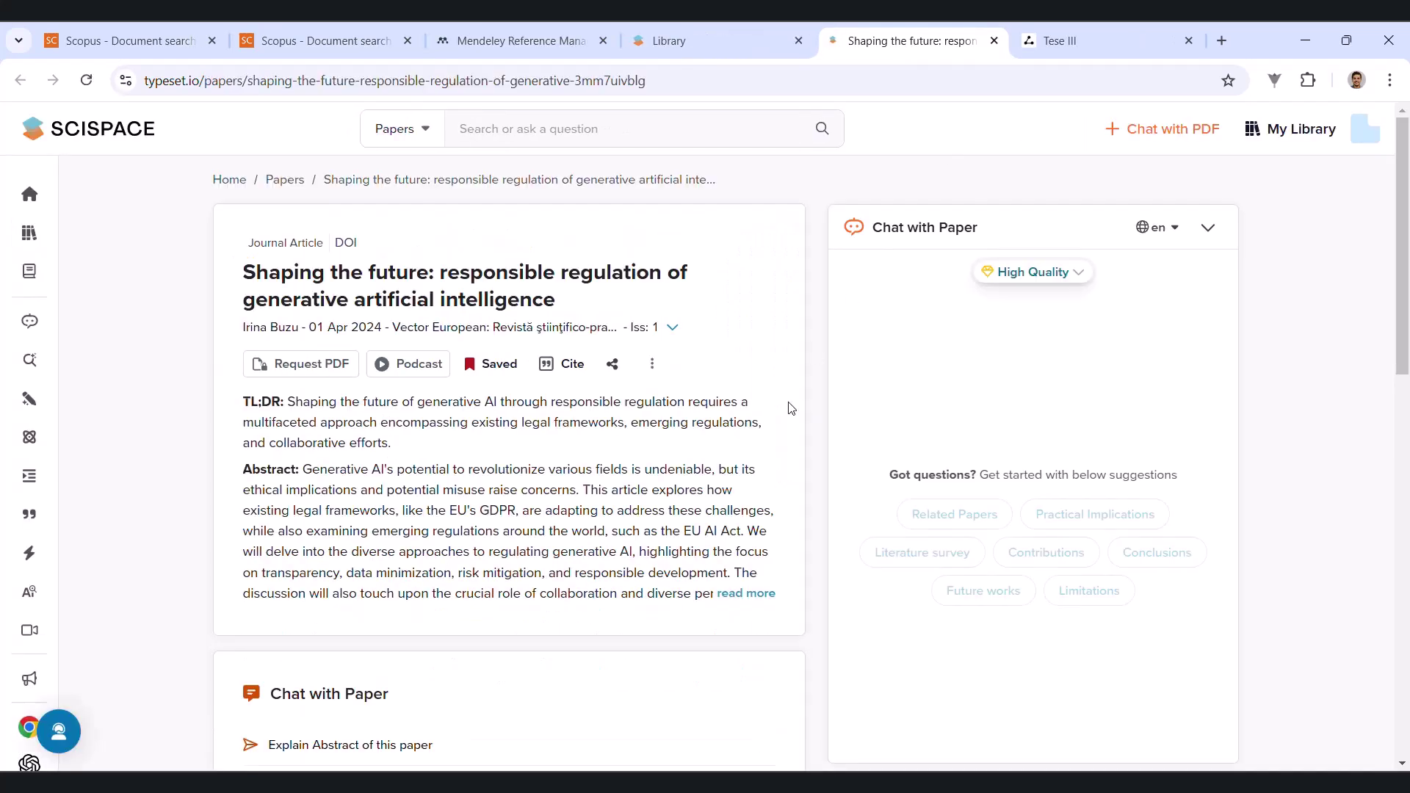
click(688, 40)
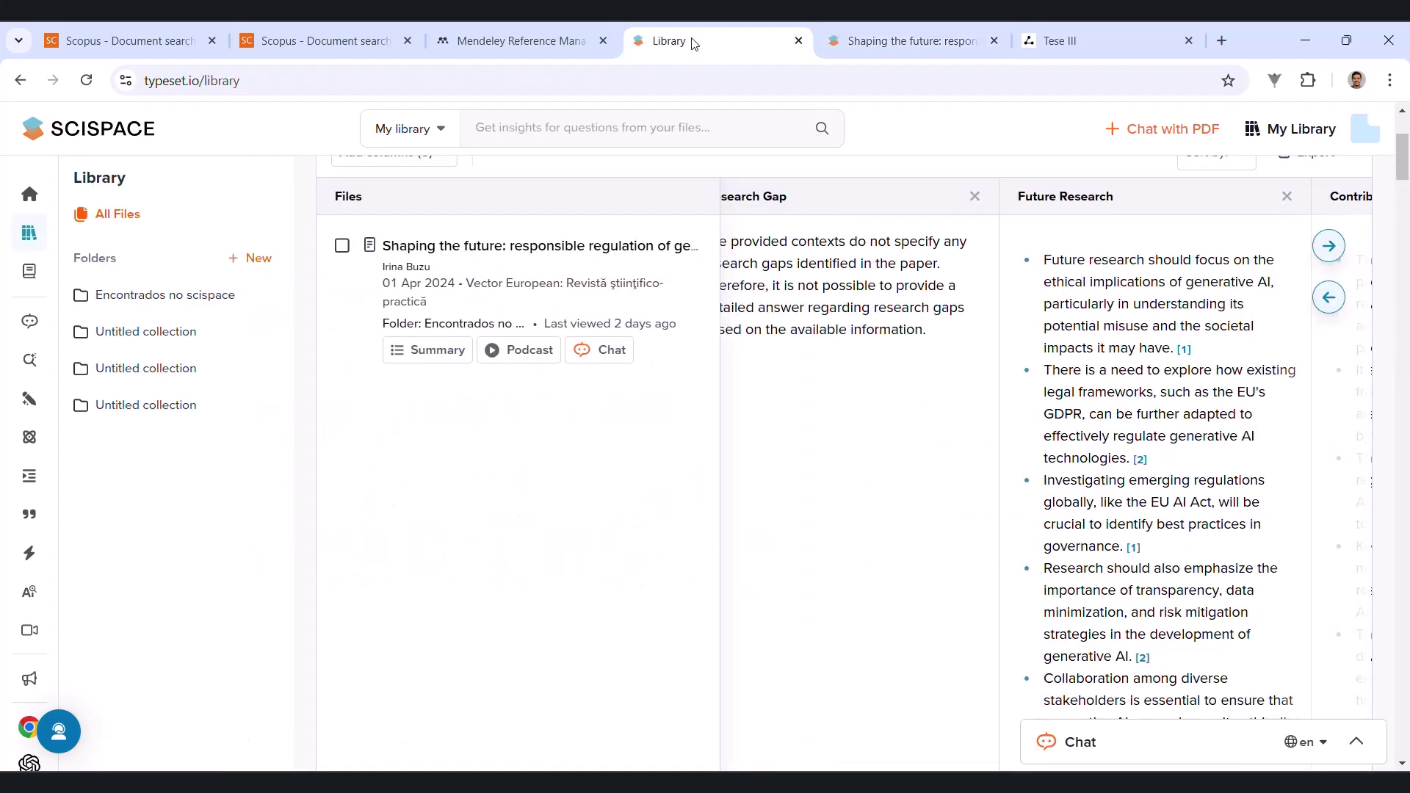
scroll(962, 409, right, 2)
scroll(992, 409, right, 2)
scroll(1161, 407, right, 2)
scroll(1161, 407, up, 2)
click(1317, 318)
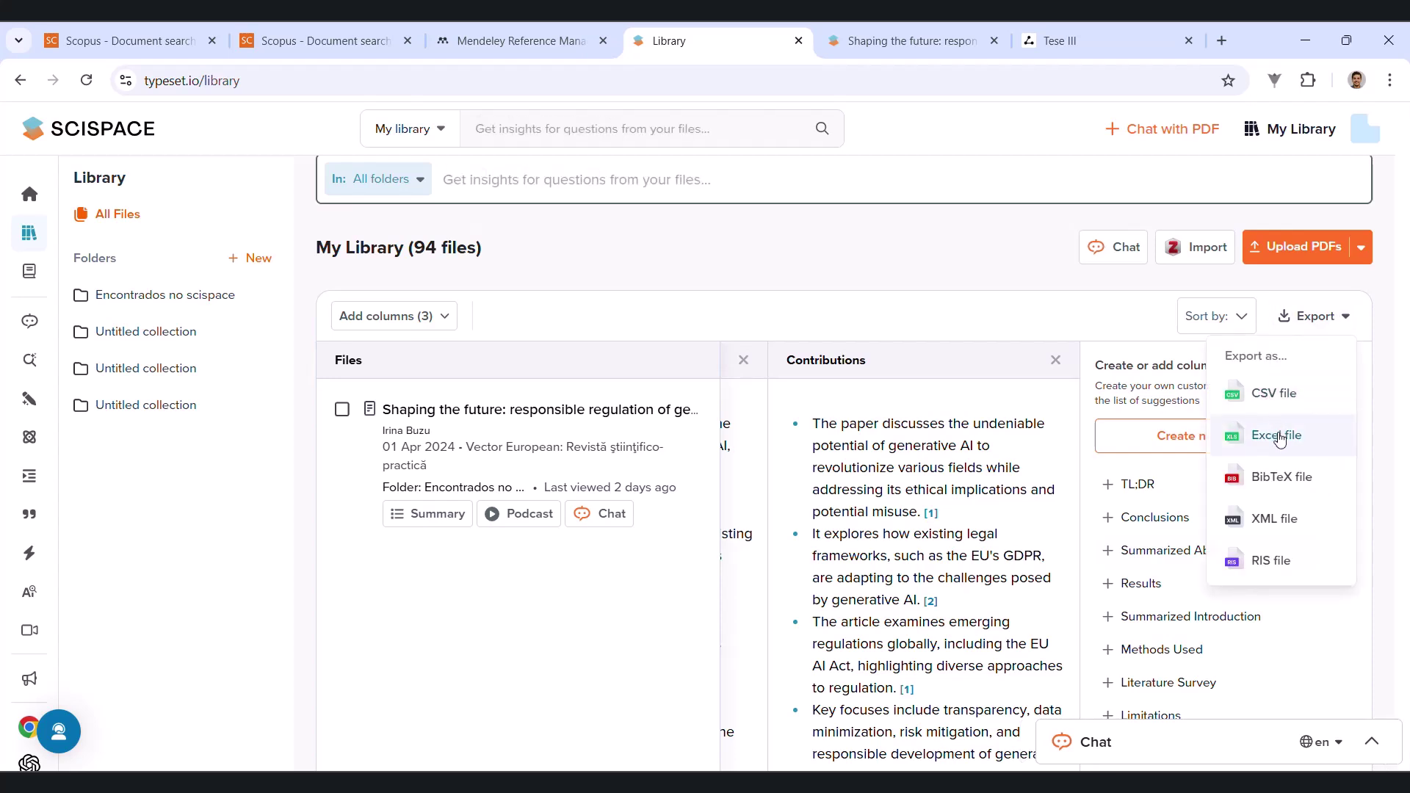
click(913, 276)
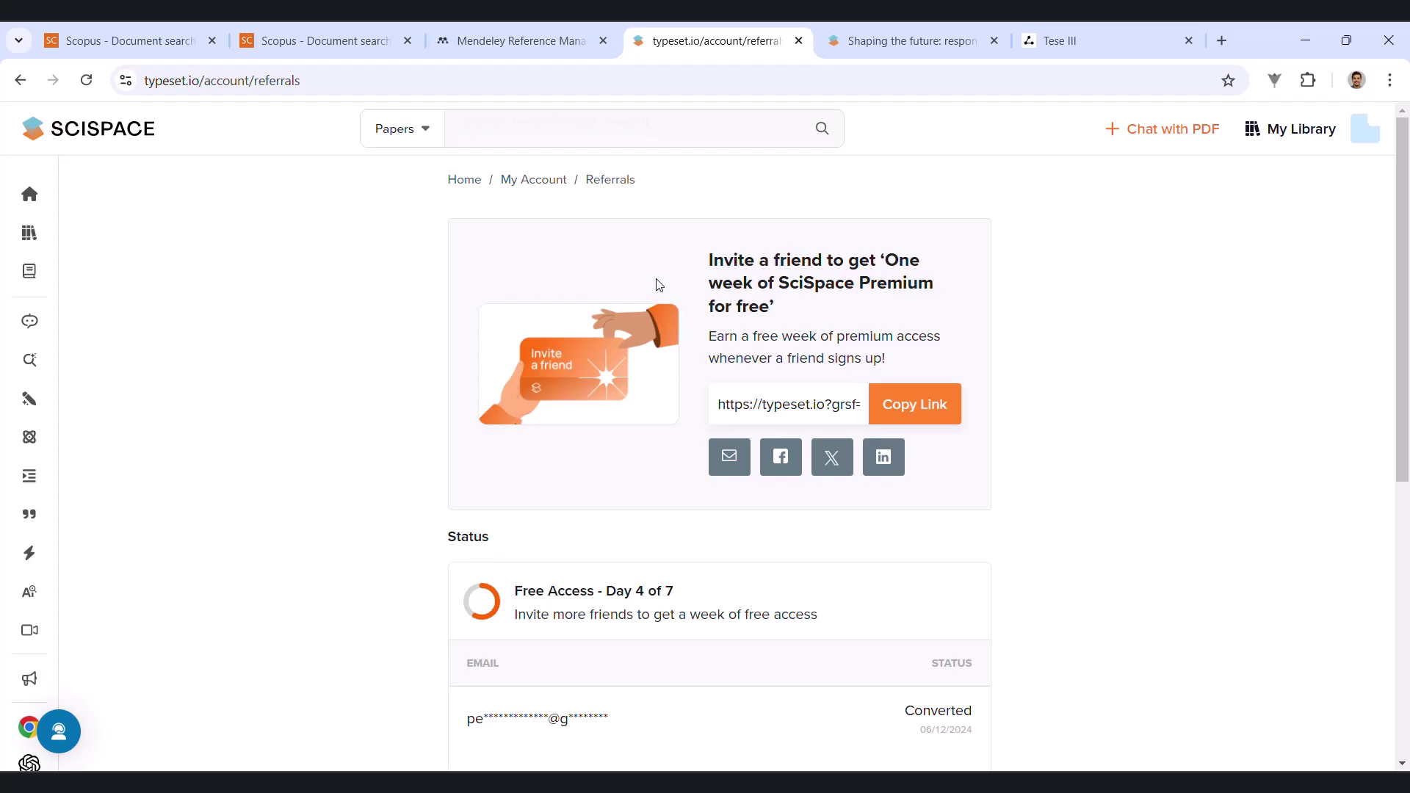
scroll(651, 636, down, 3)
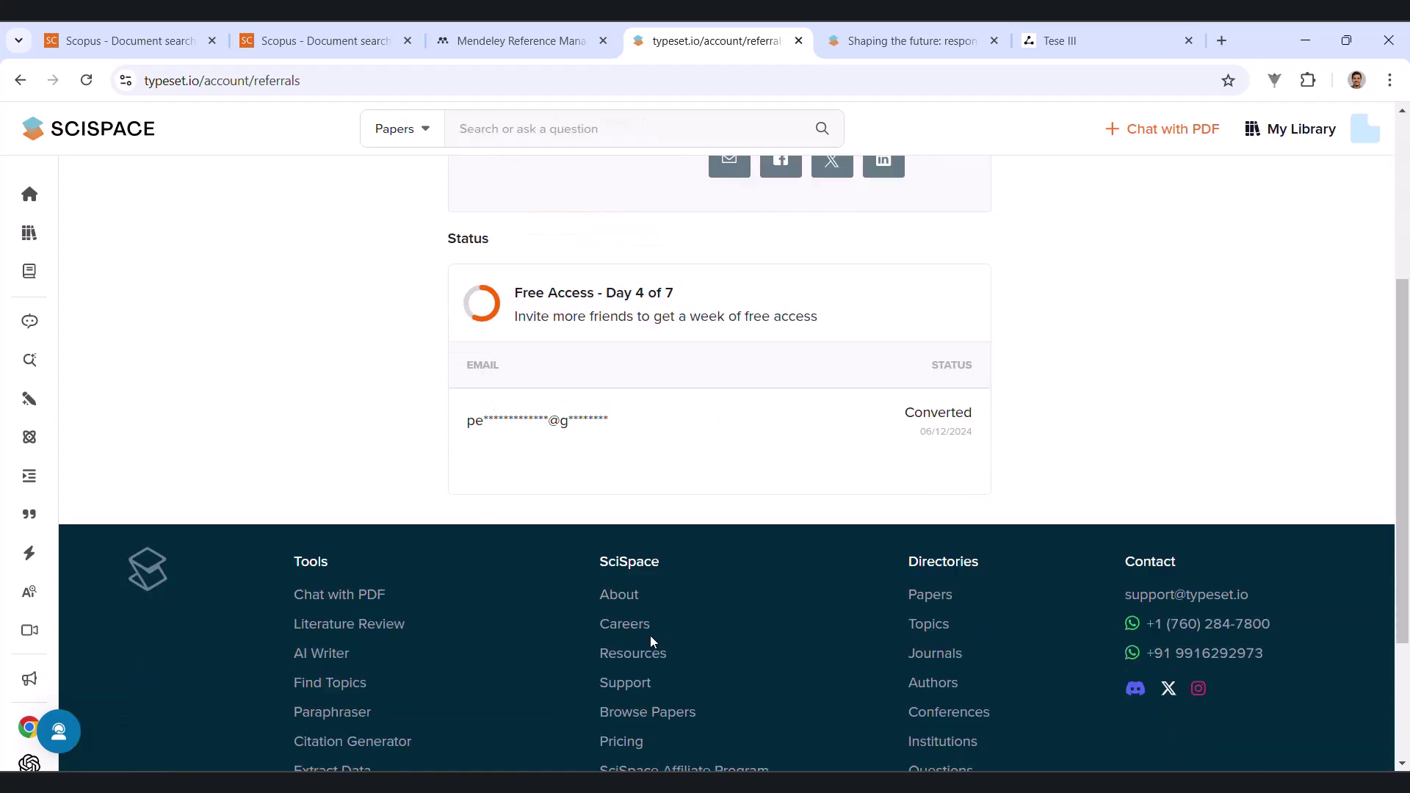
scroll(650, 635, up, 1)
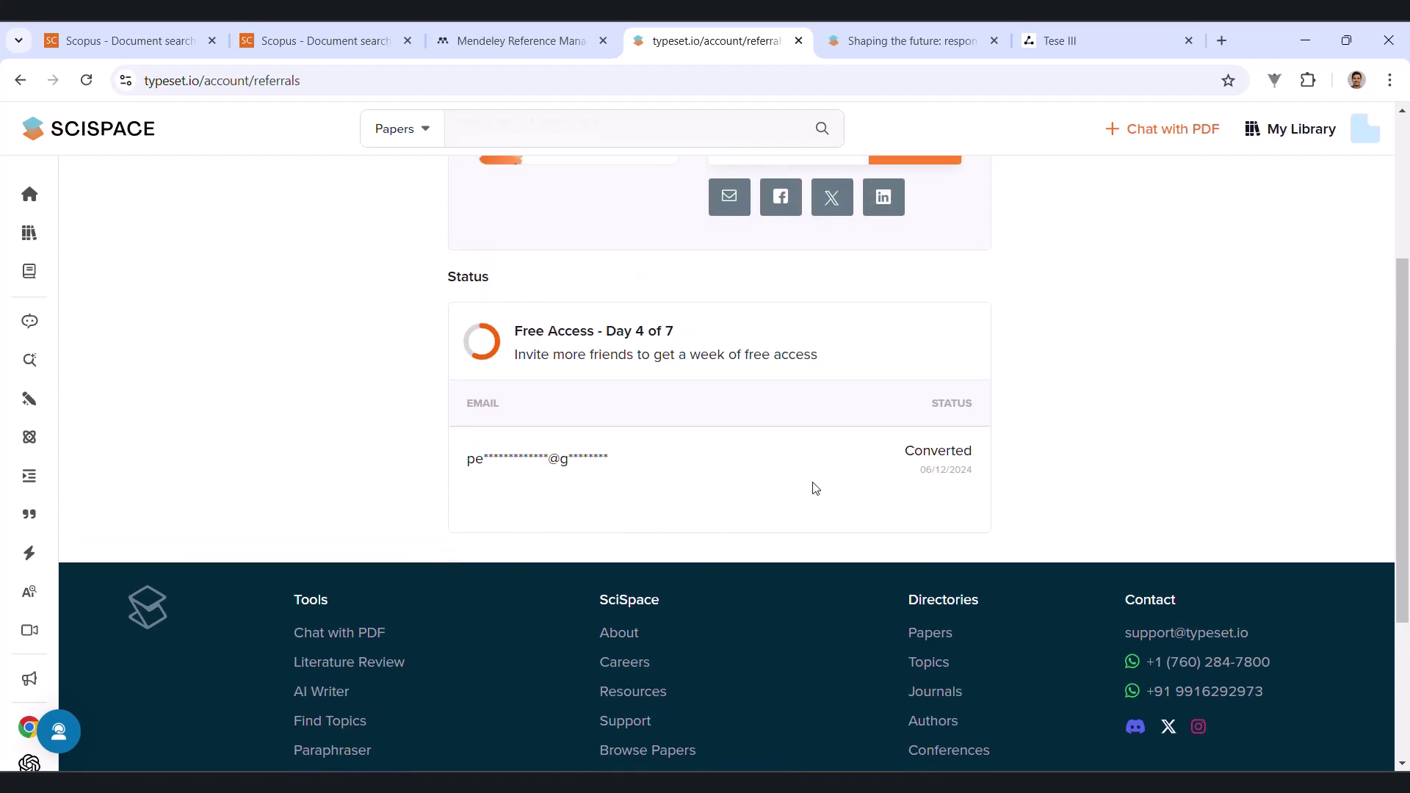
scroll(814, 489, up, 3)
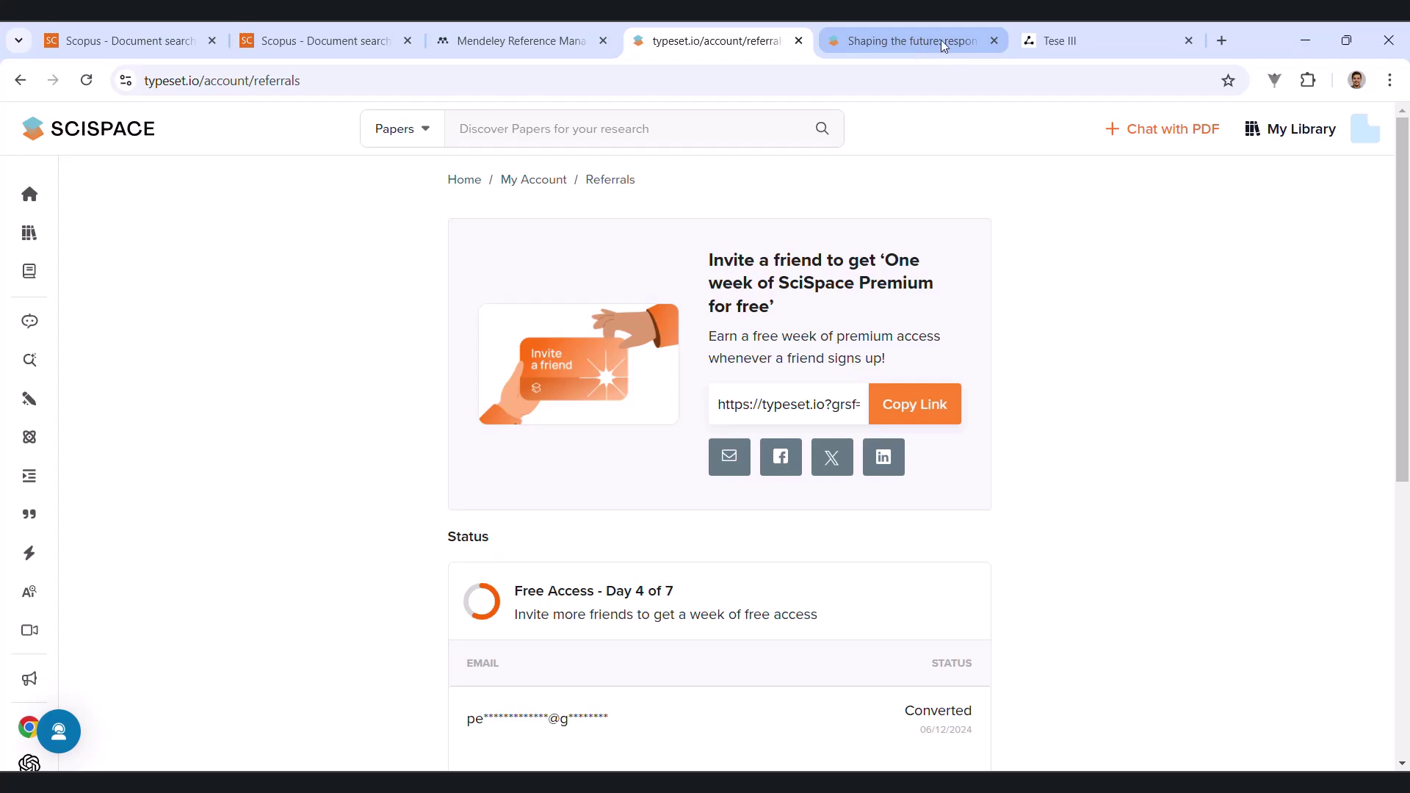
Switch to the Tese III literature map in Litmaps.
click(1090, 37)
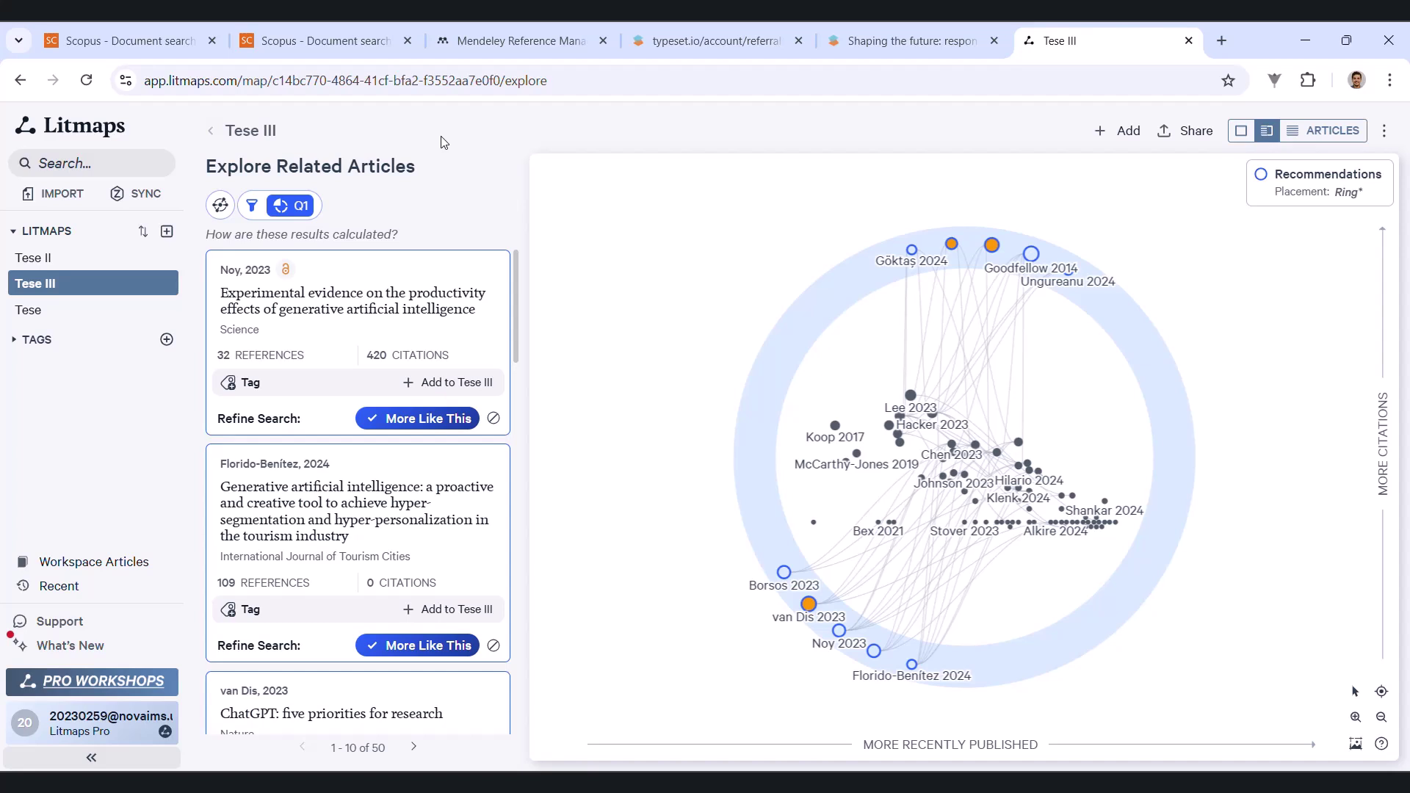
click(62, 194)
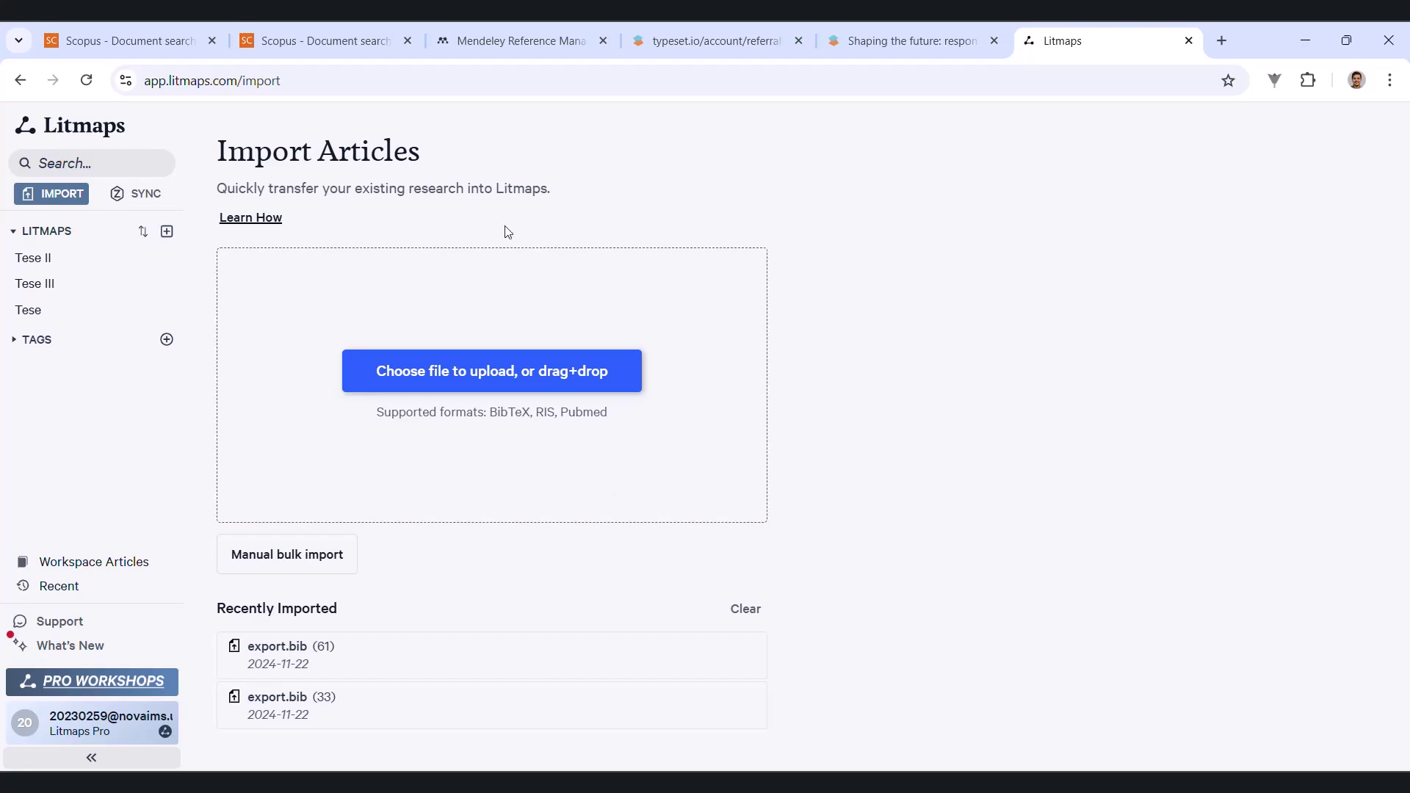
click(519, 44)
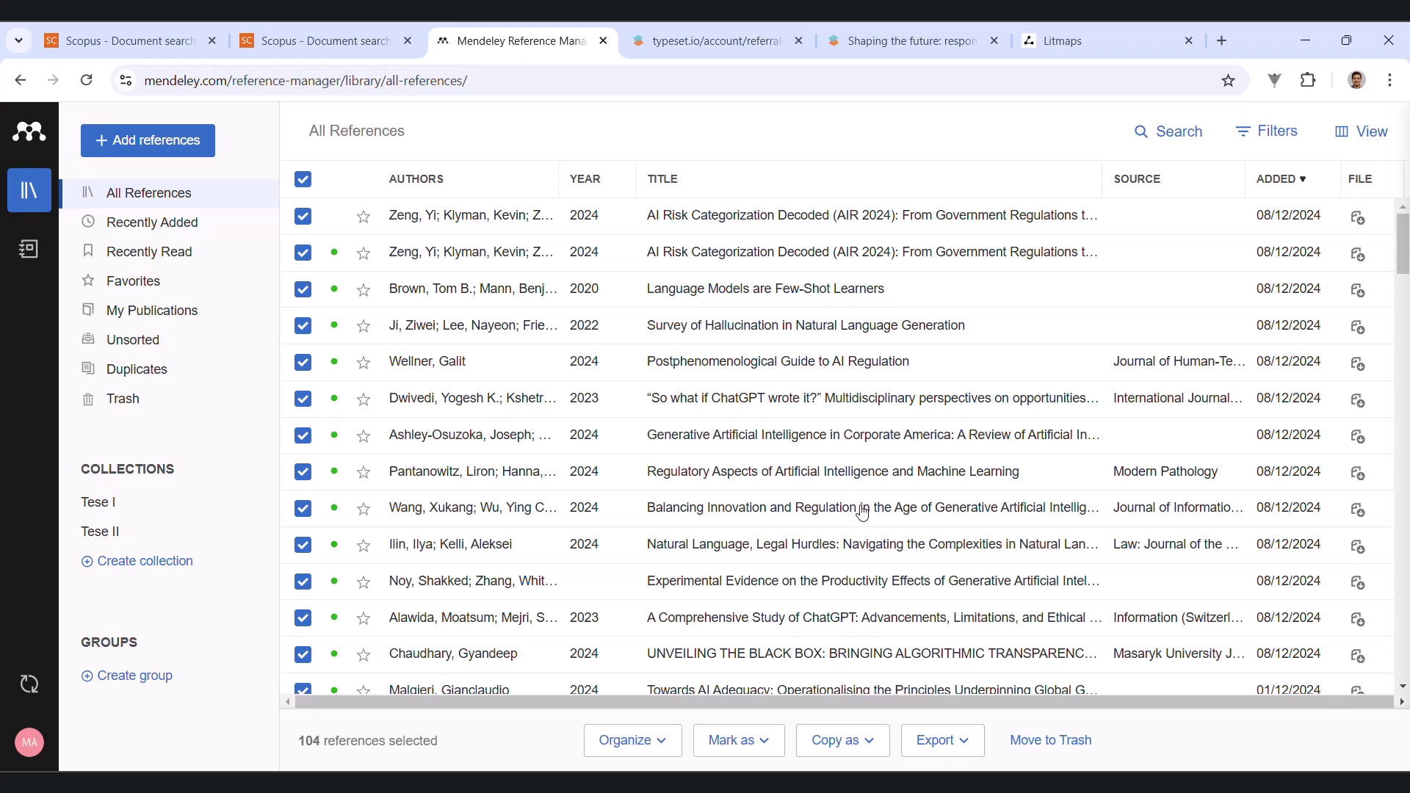
click(1087, 43)
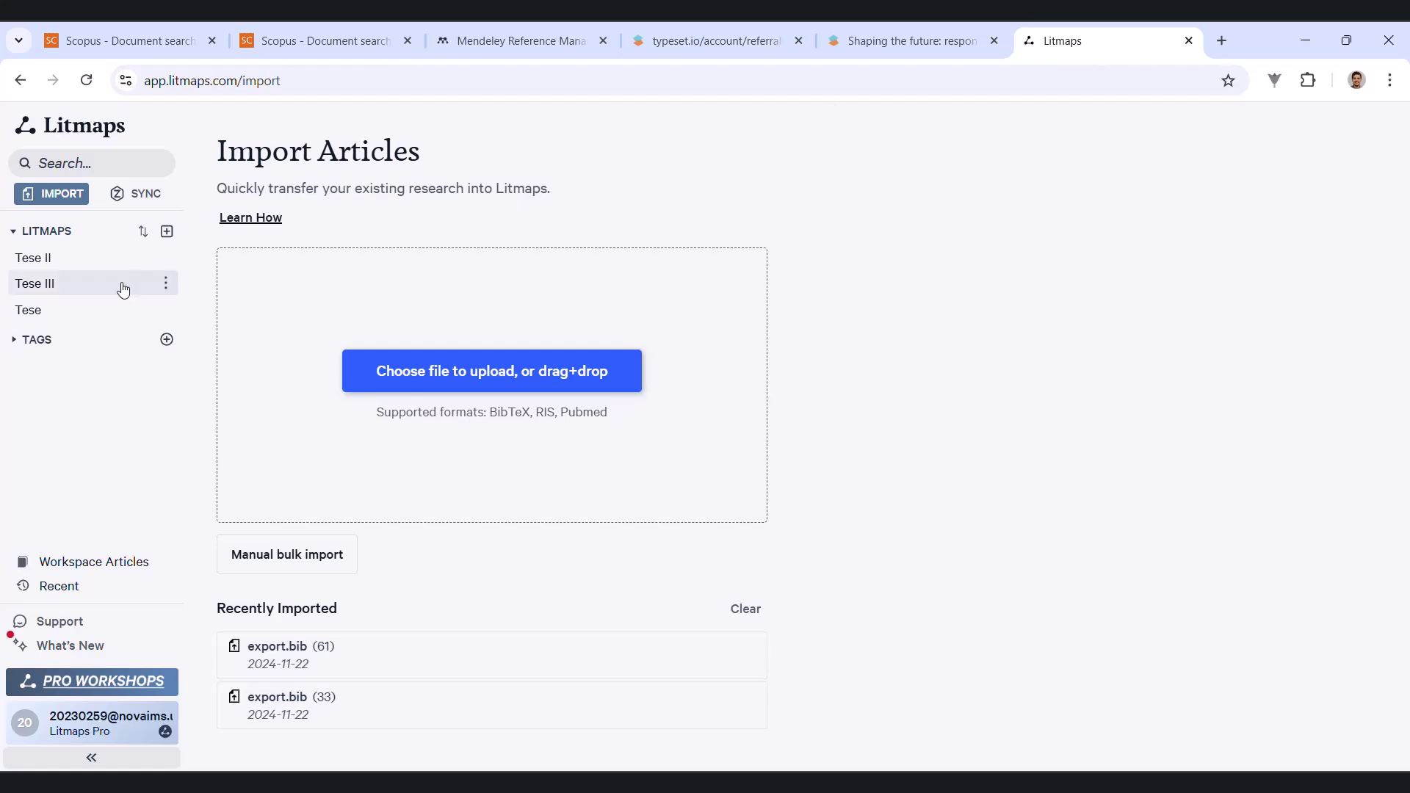
click(50, 286)
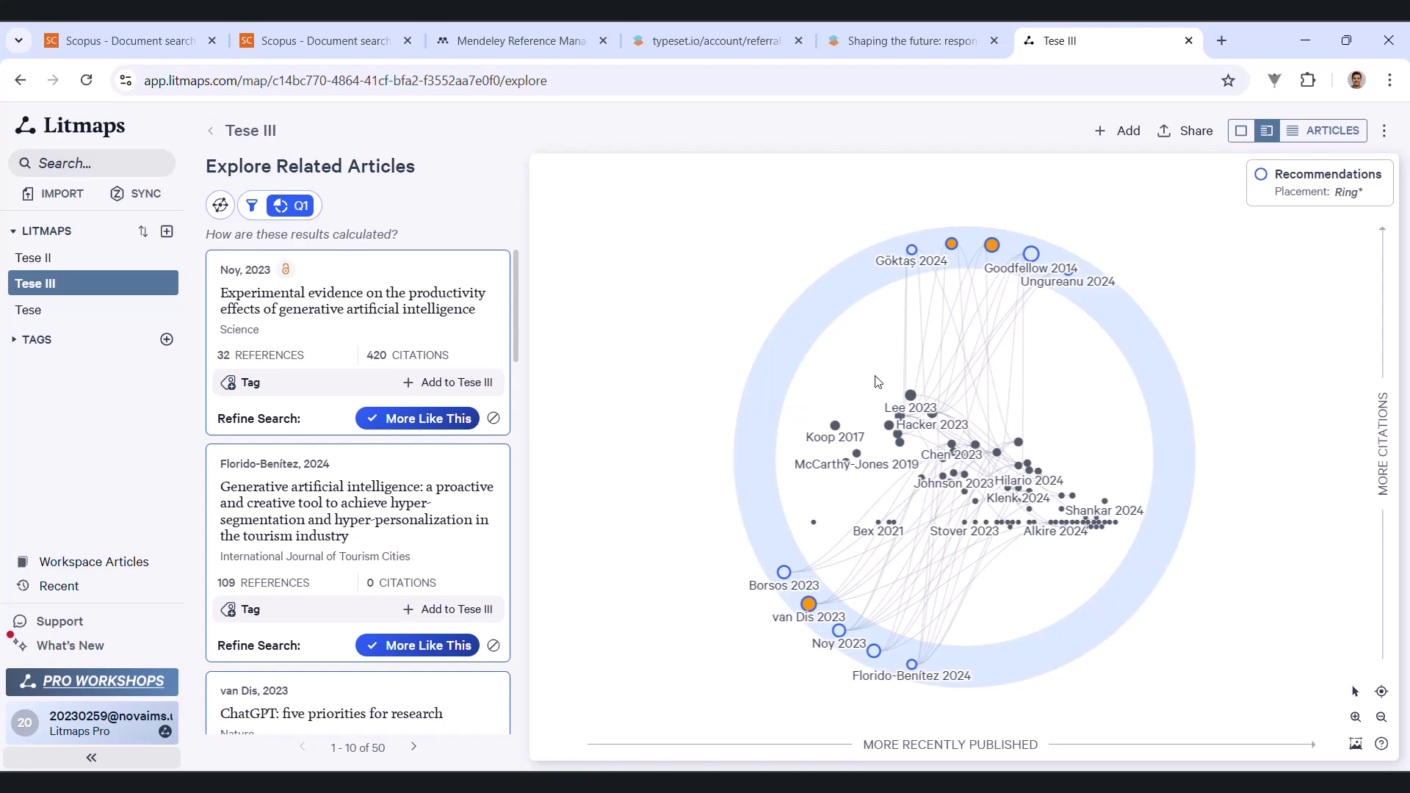
click(1358, 719)
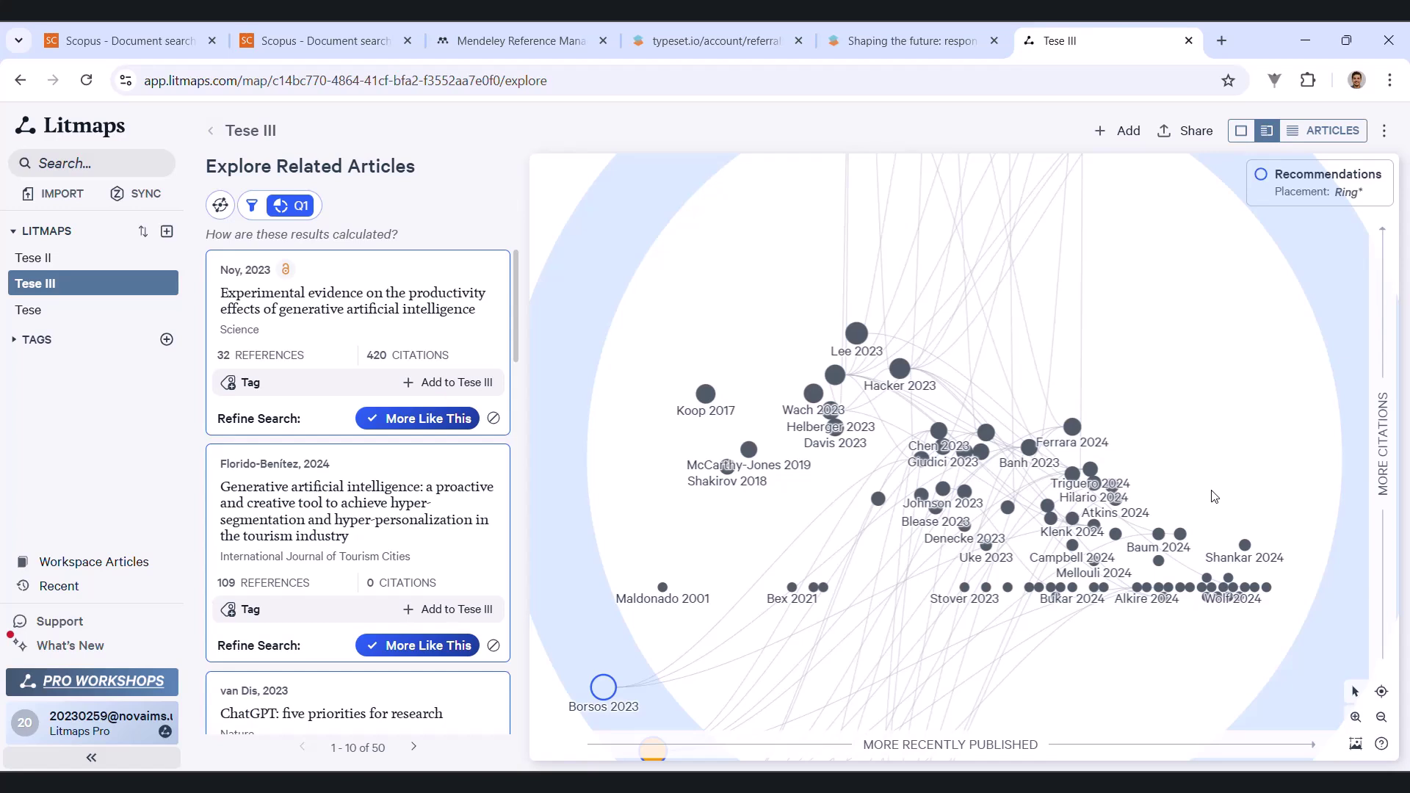
click(1382, 717)
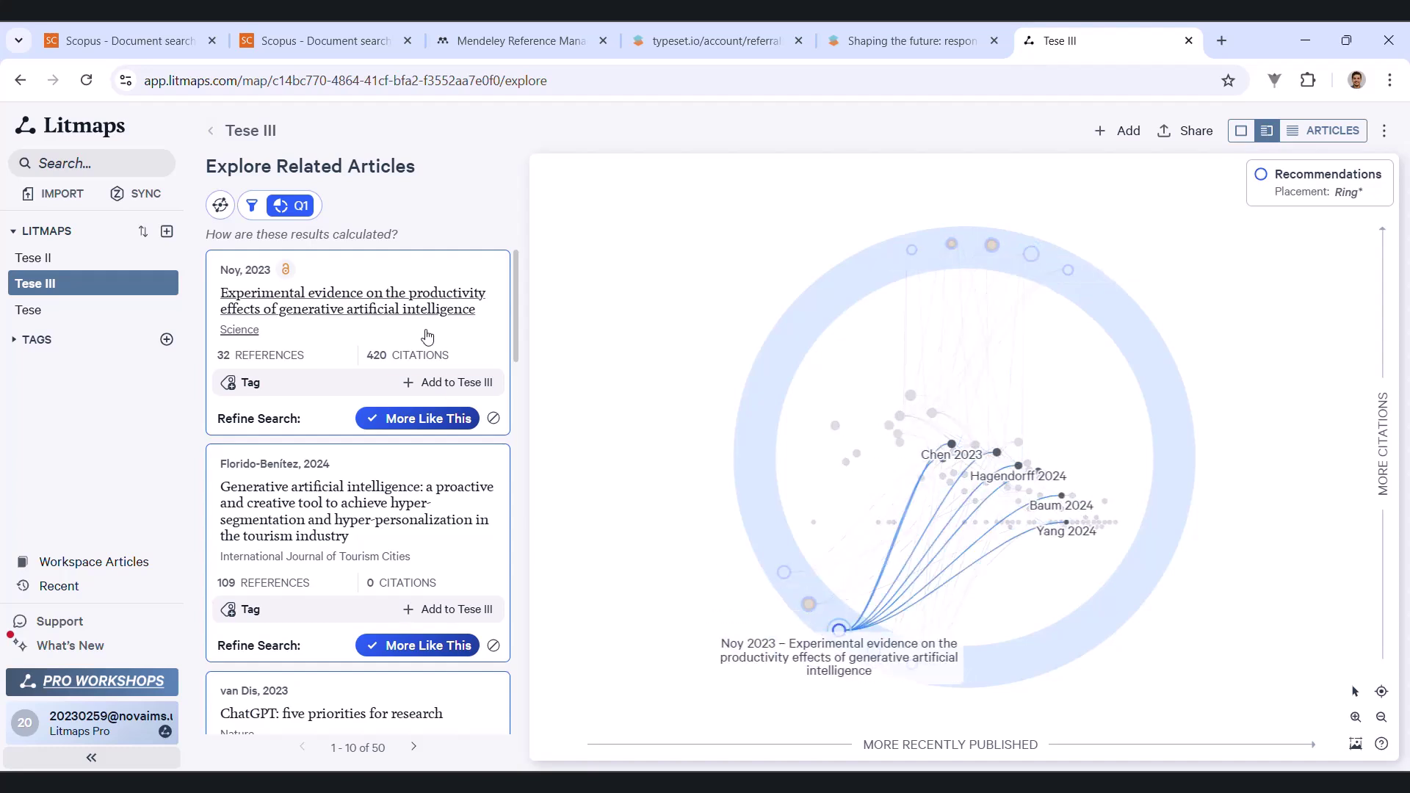
Show the related-article filters for years, keywords, authors, journals and SJR quartiles.
click(282, 212)
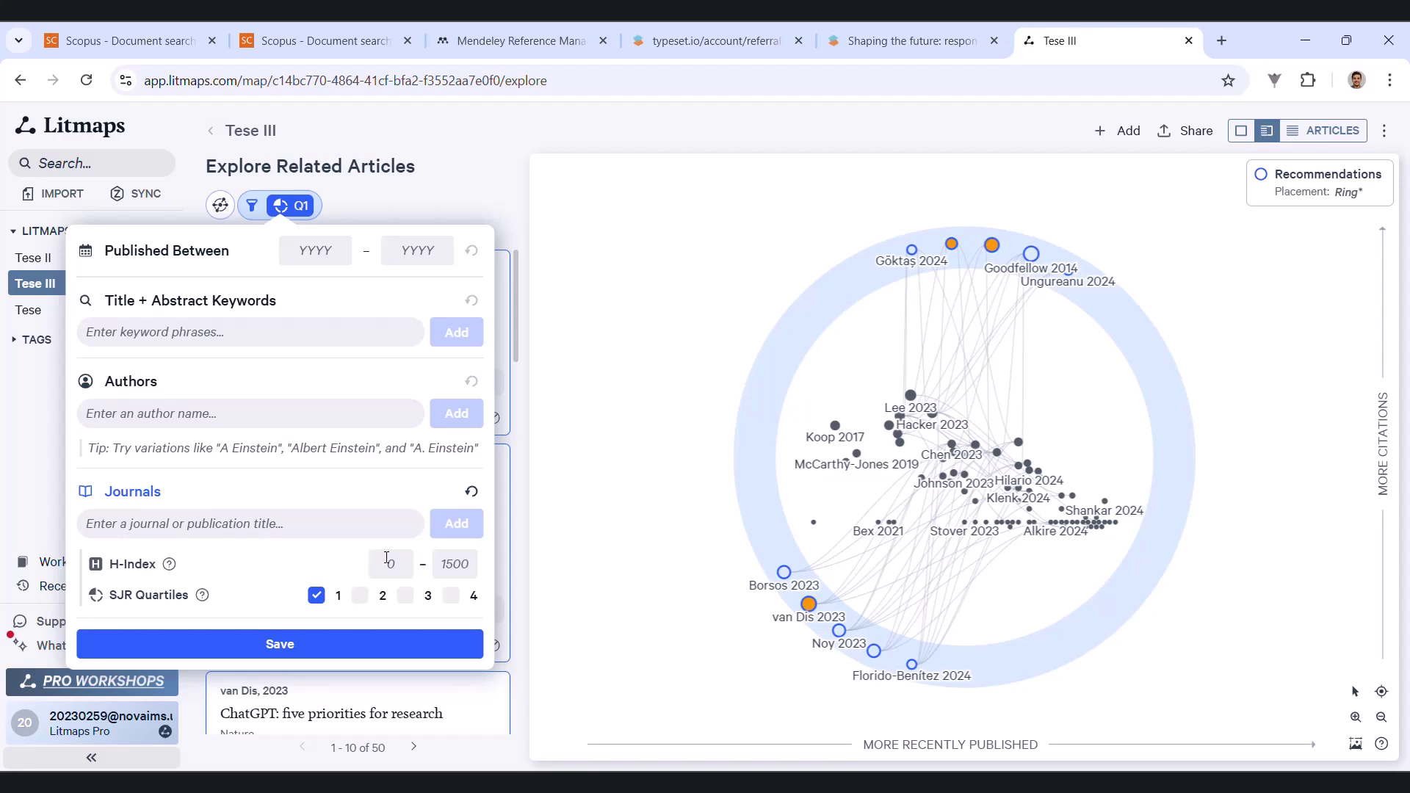
Switch the Tese III recommendation algorithm to similar-text search and refresh the related articles.
click(673, 446)
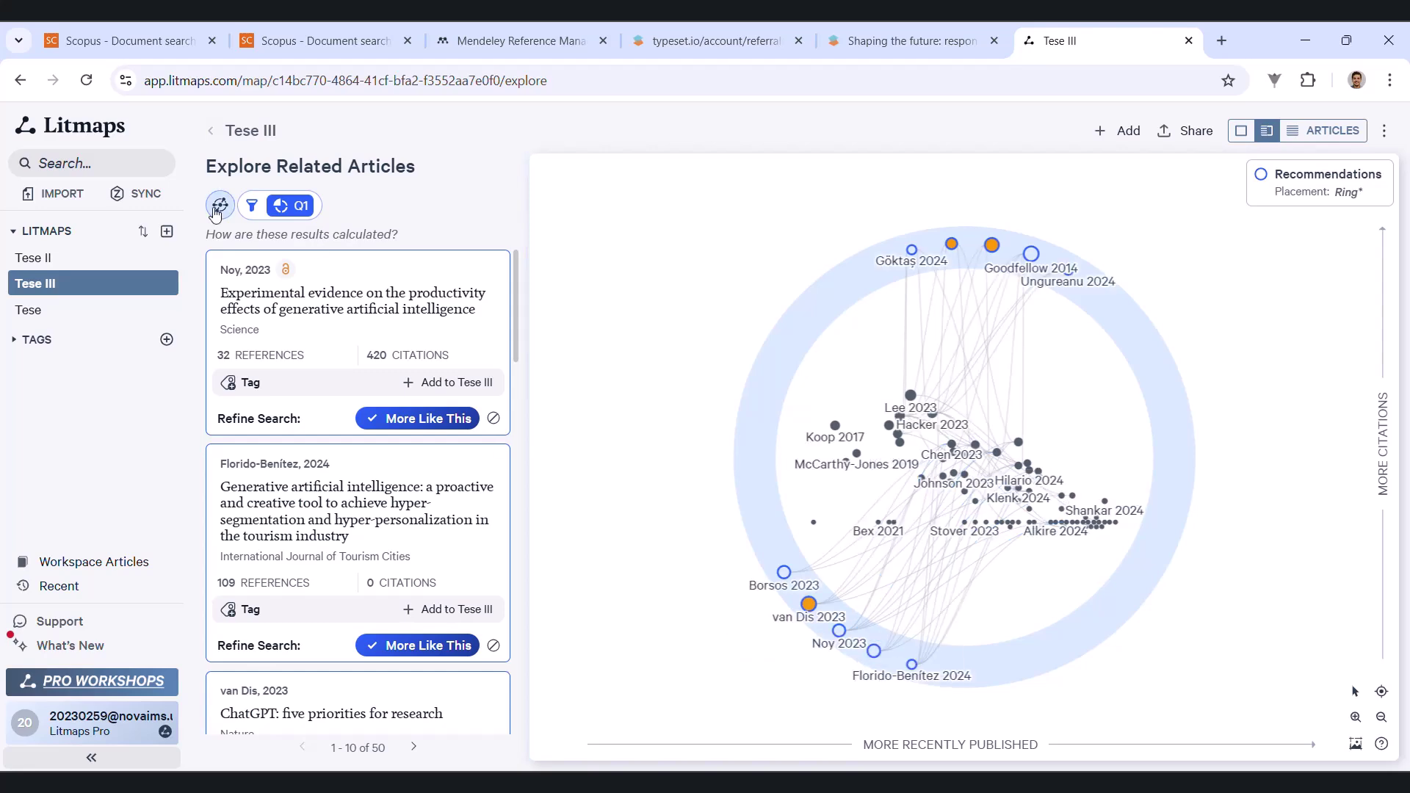
click(252, 206)
click(247, 202)
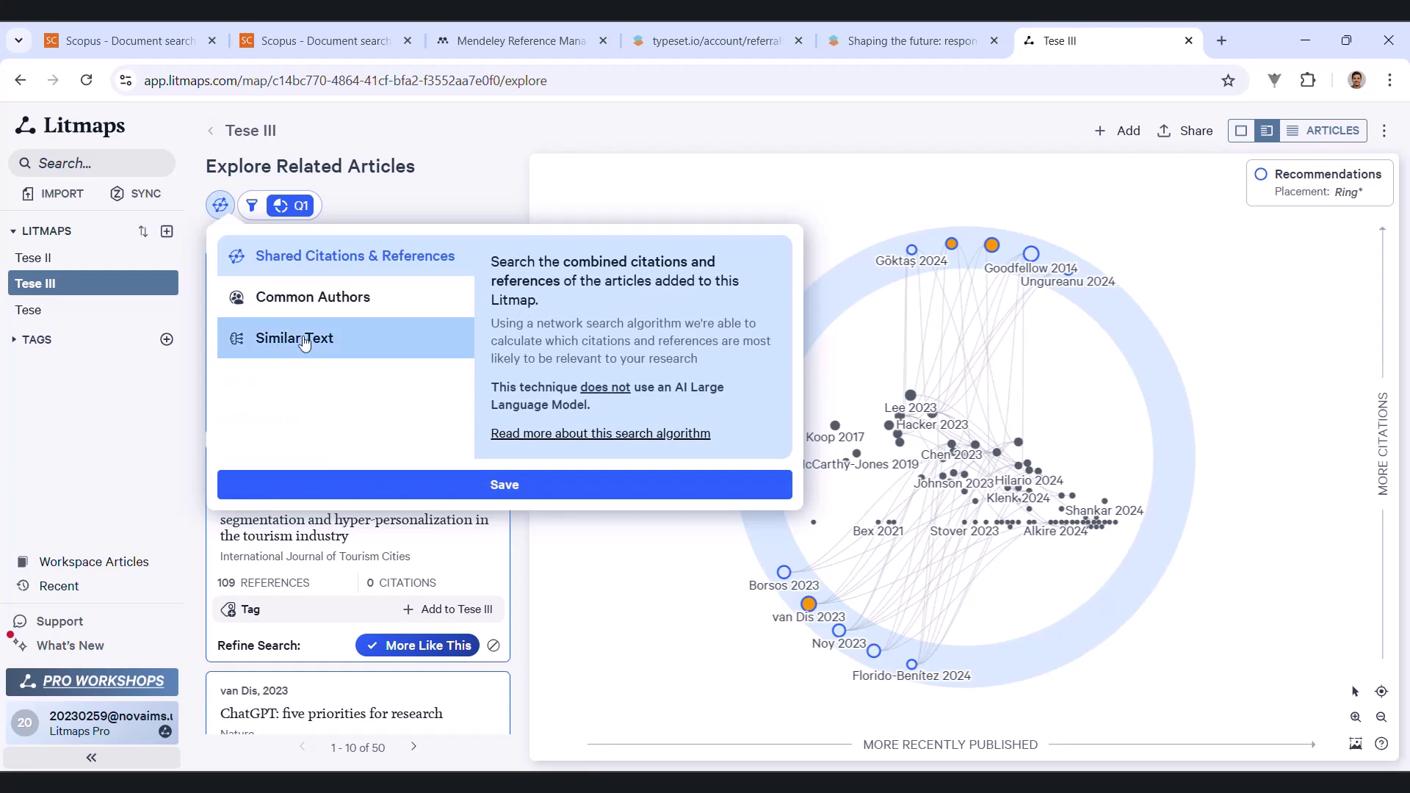
click(288, 337)
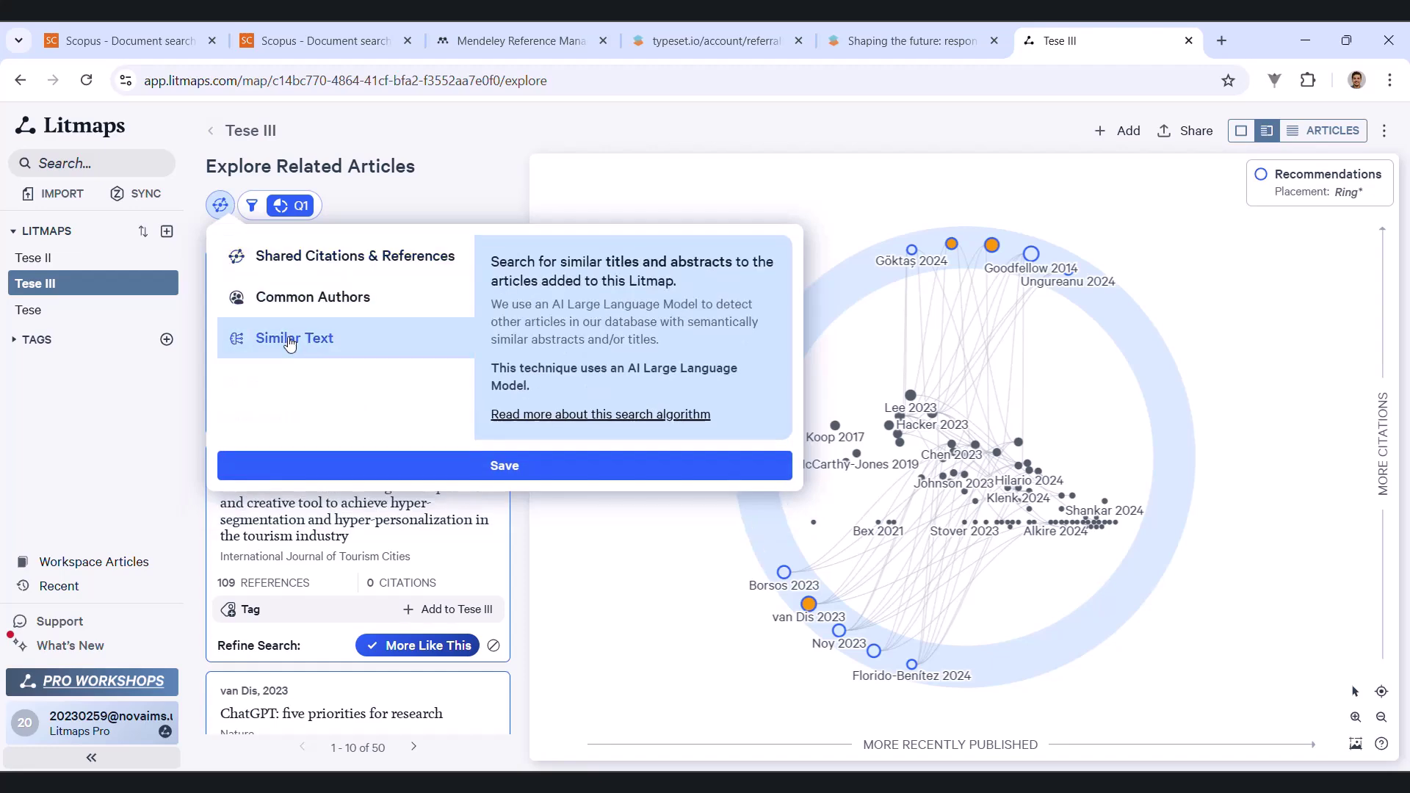
click(475, 477)
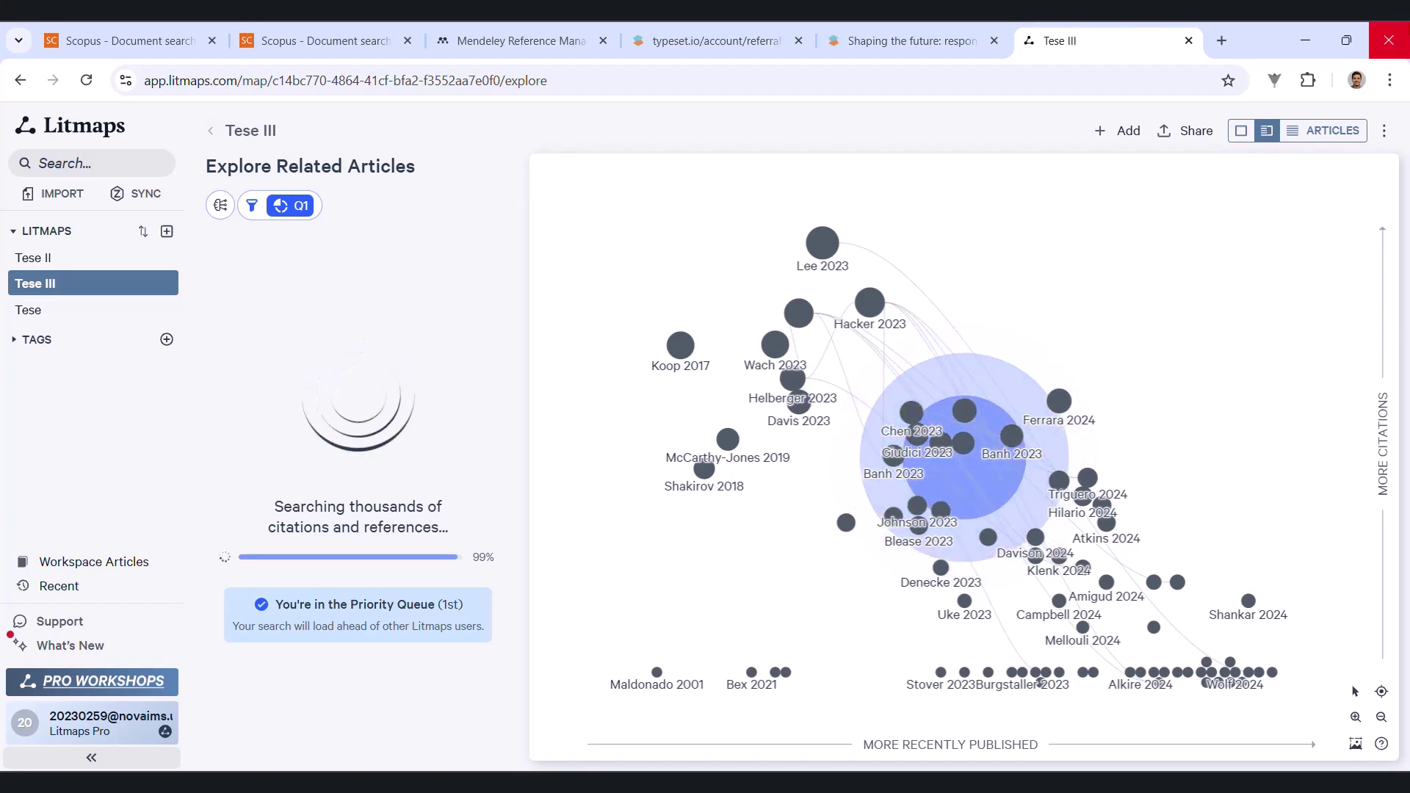
Start a new browser tab to search for VOSviewer.
click(1222, 42)
text(vos vie)
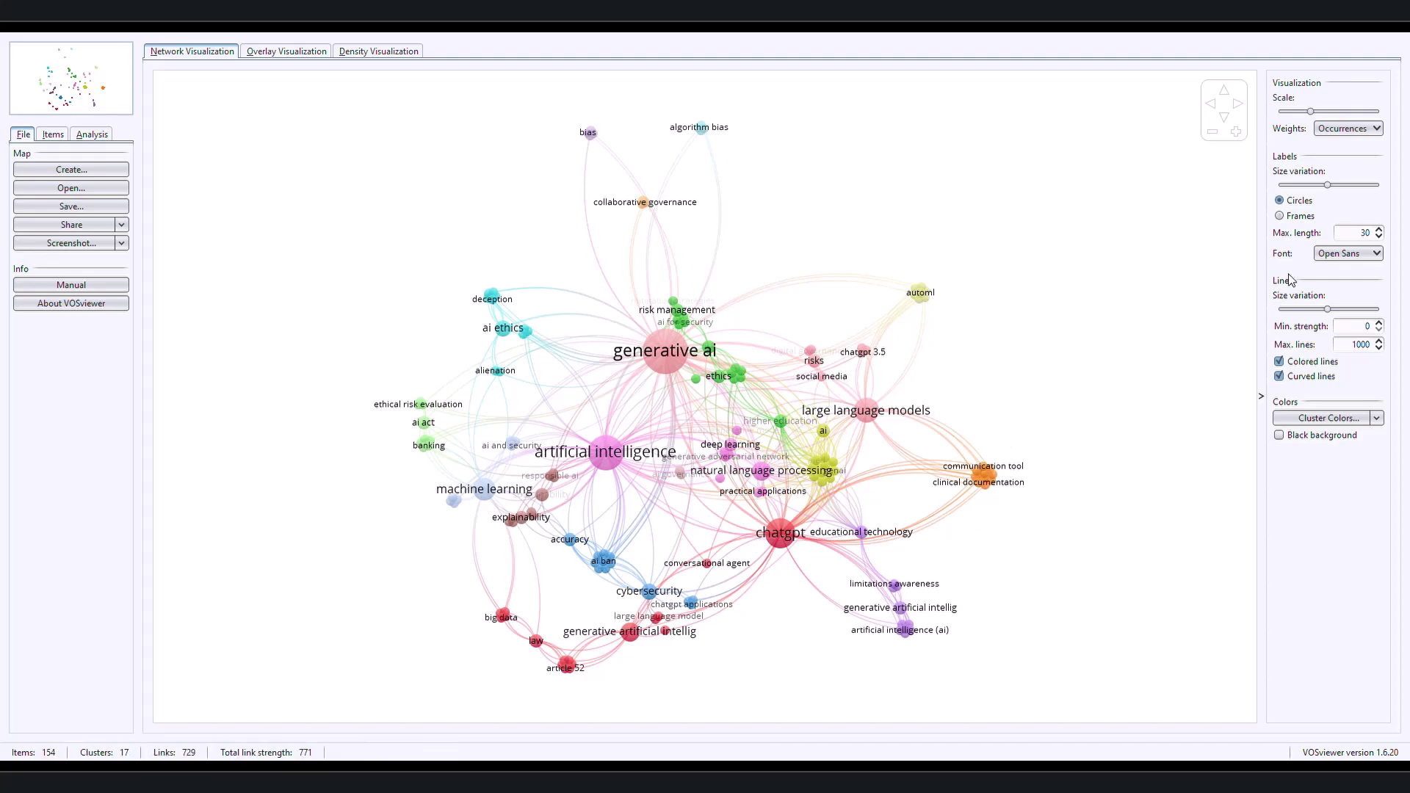
scroll(1045, 461, up, 5)
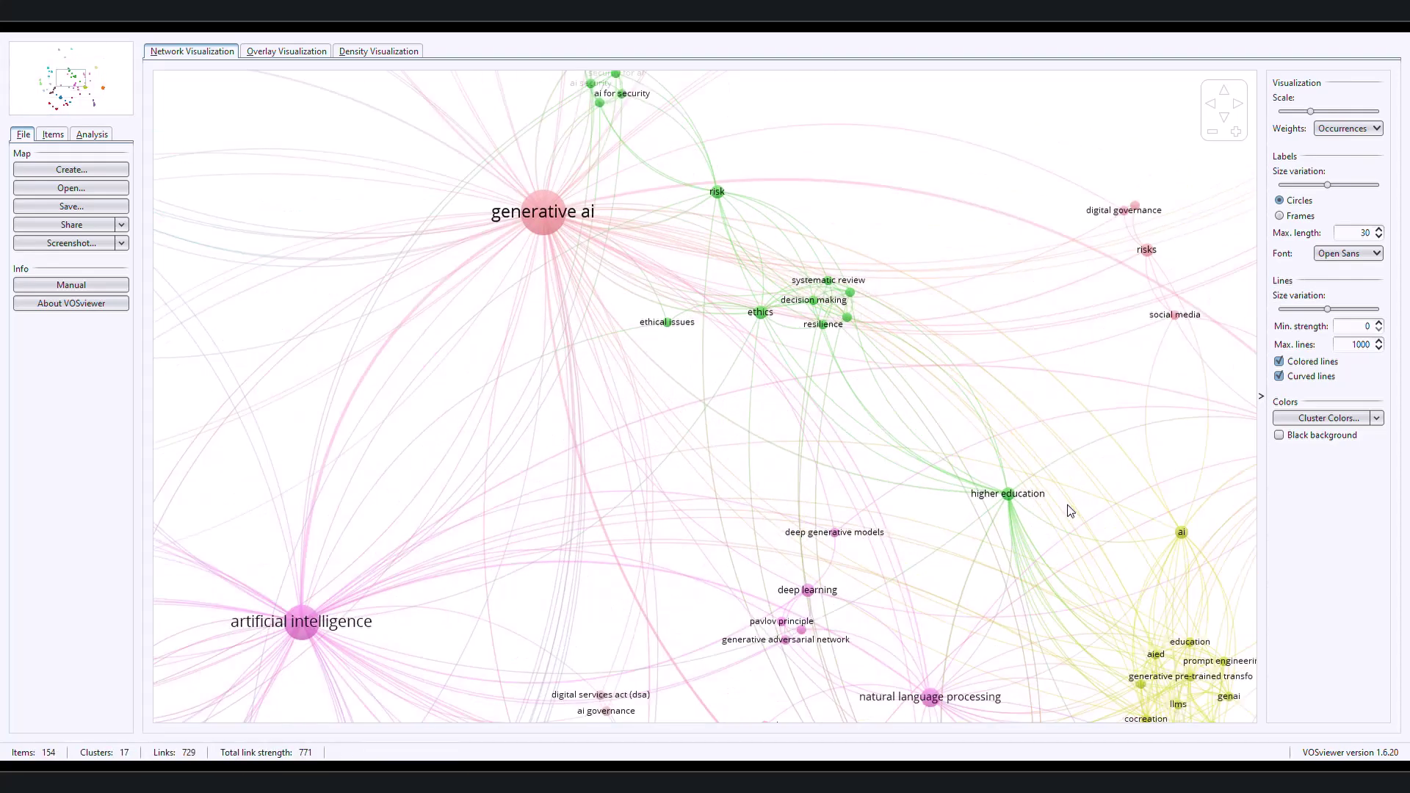
mouse_move(1068, 510)
mouse_down()
mouse_move(696, 254)
mouse_move(168, 263)
mouse_up()
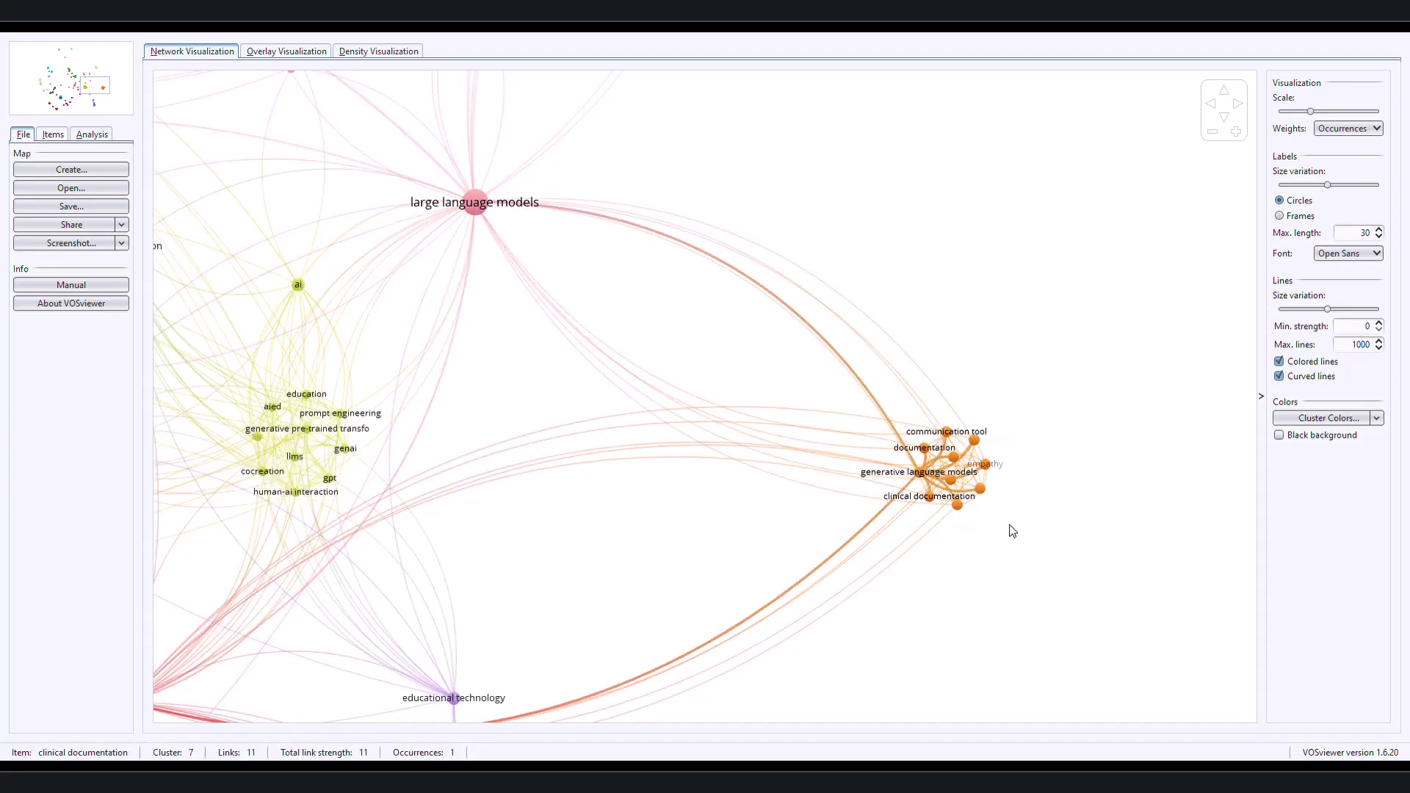
scroll(1044, 517, down, 3)
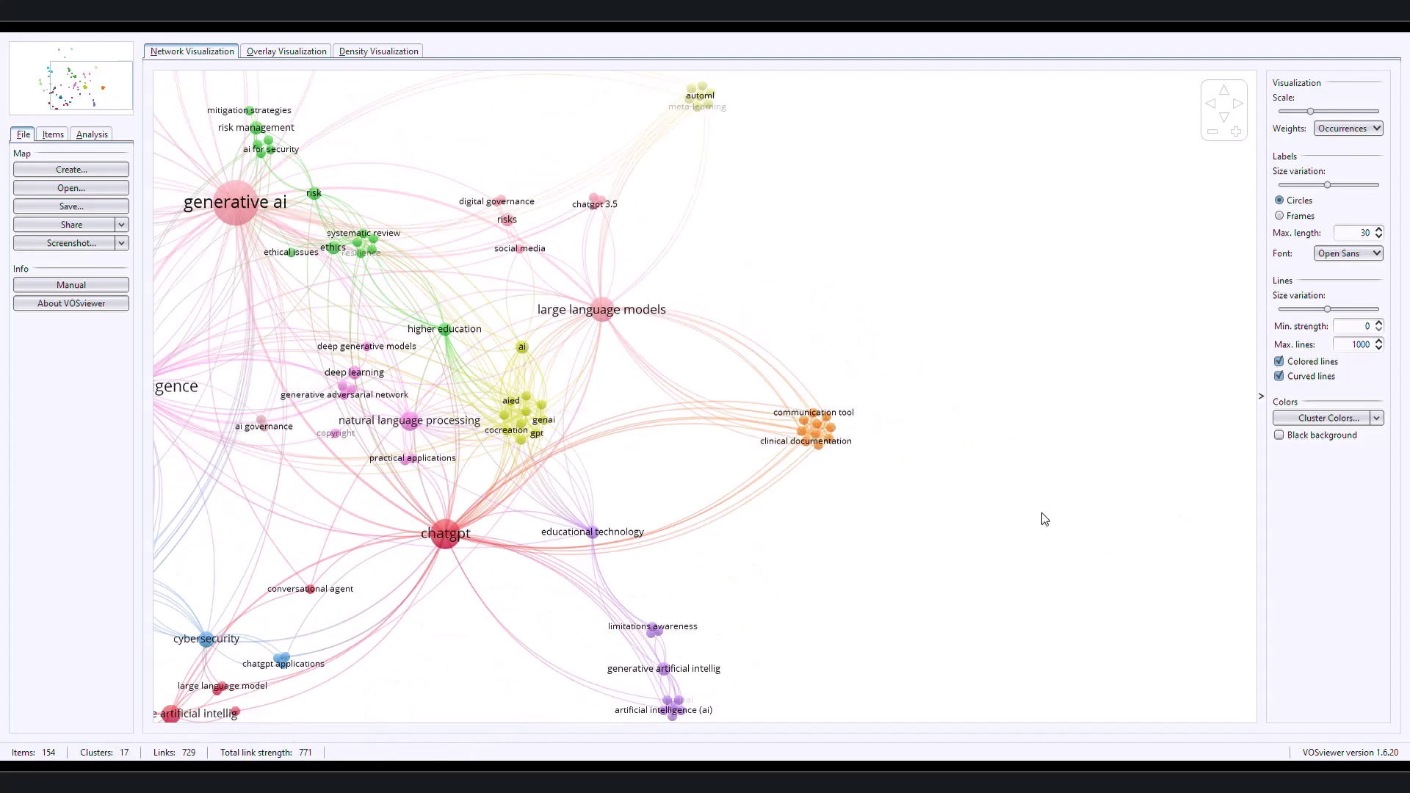
scroll(1043, 518, down, 2)
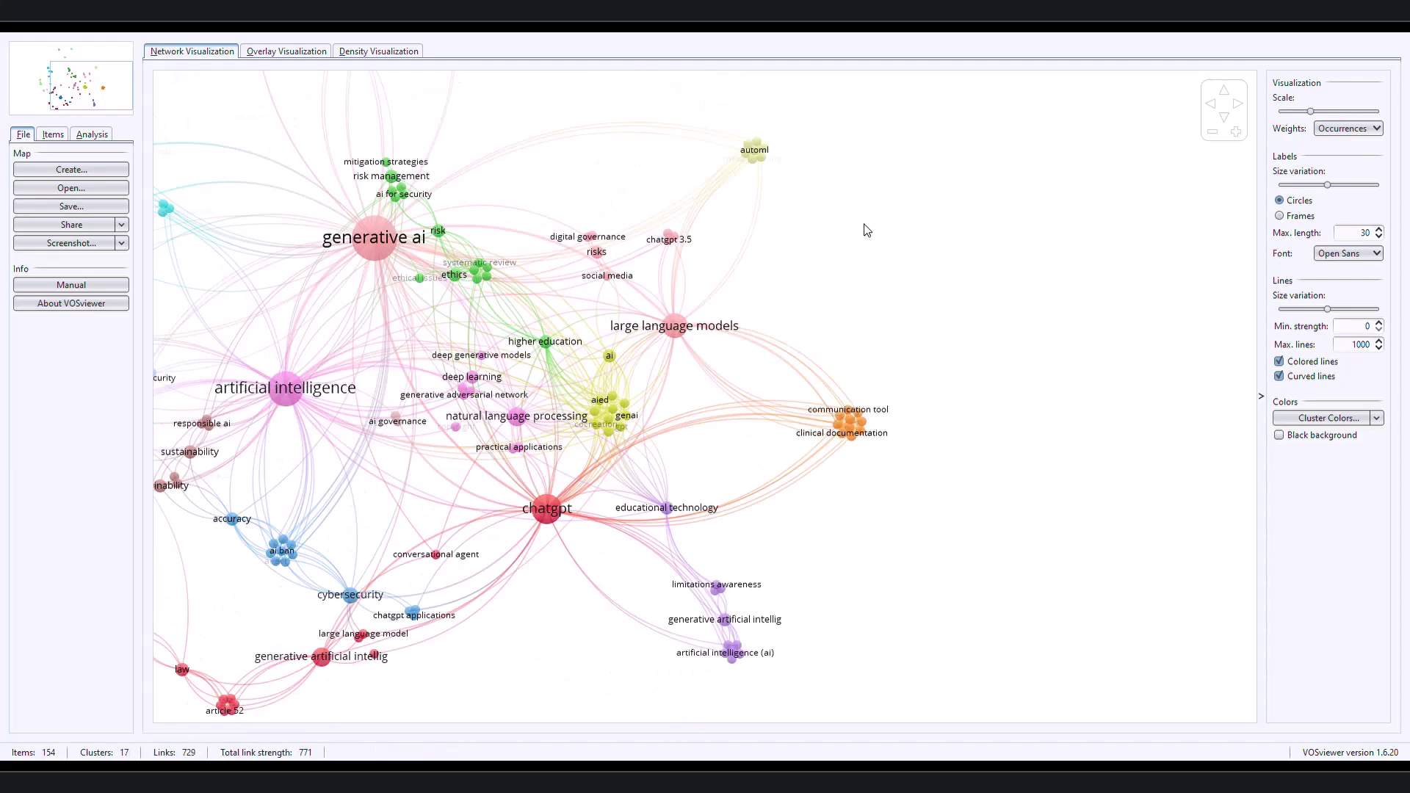
drag(866, 227, 1108, 276)
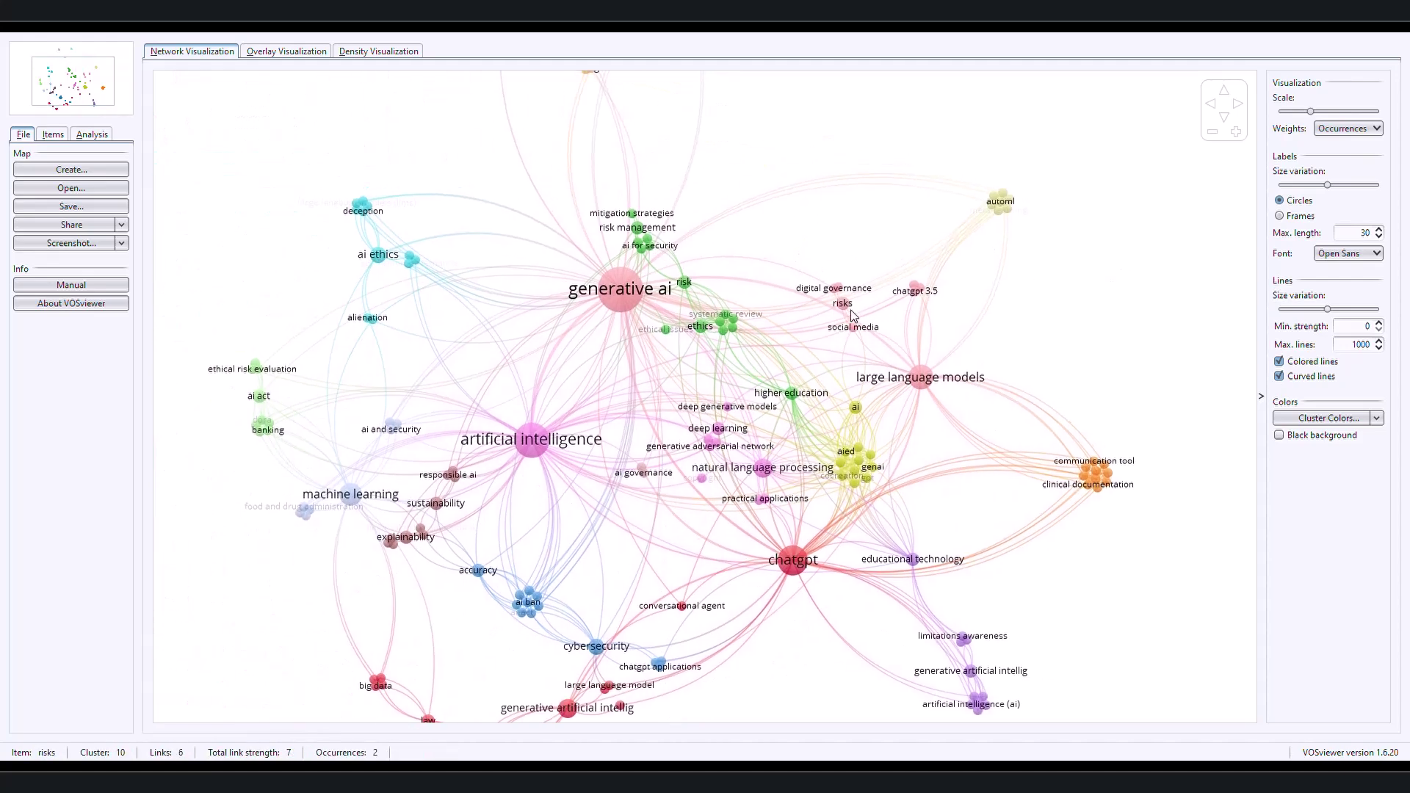
scroll(817, 317, down, 2)
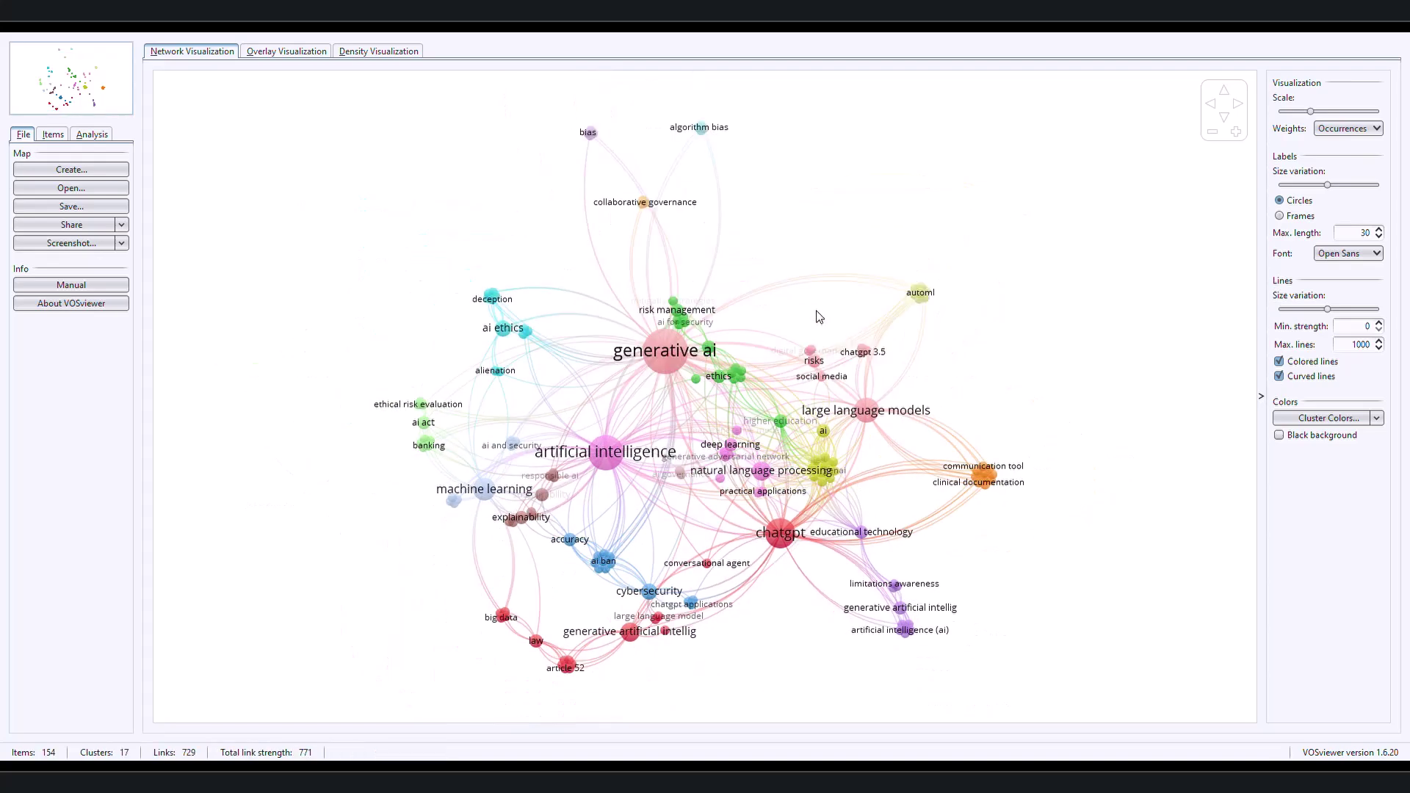